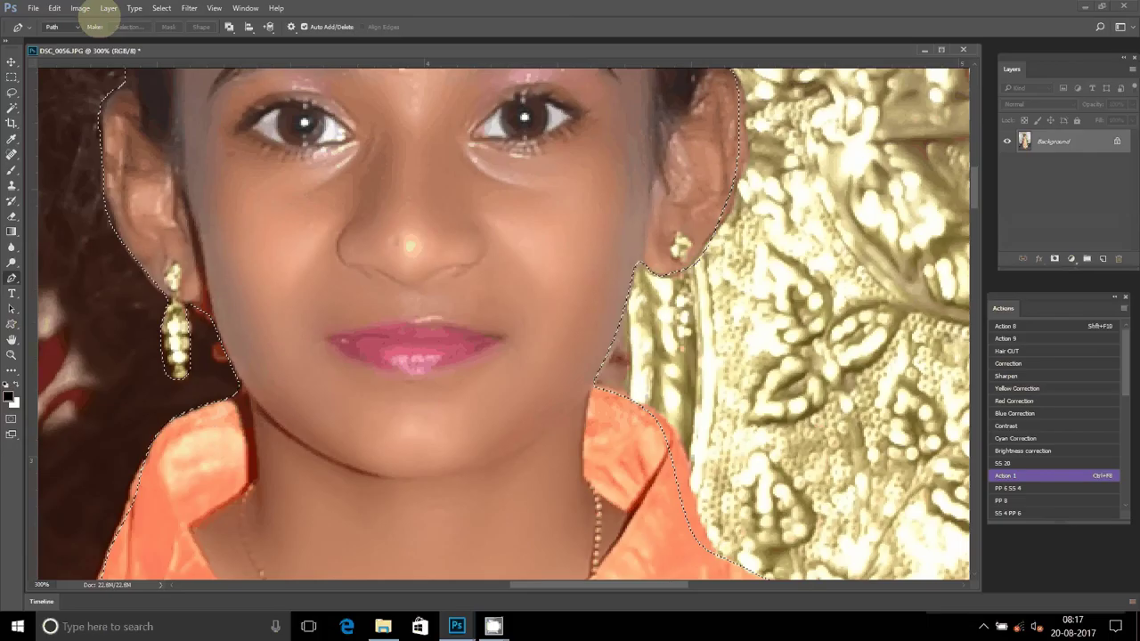
- Copy the cut-out girl to her own layer and drag her into the album as Layer 6, above the group photos
left_click(108, 8)
mouse_move(178, 22)
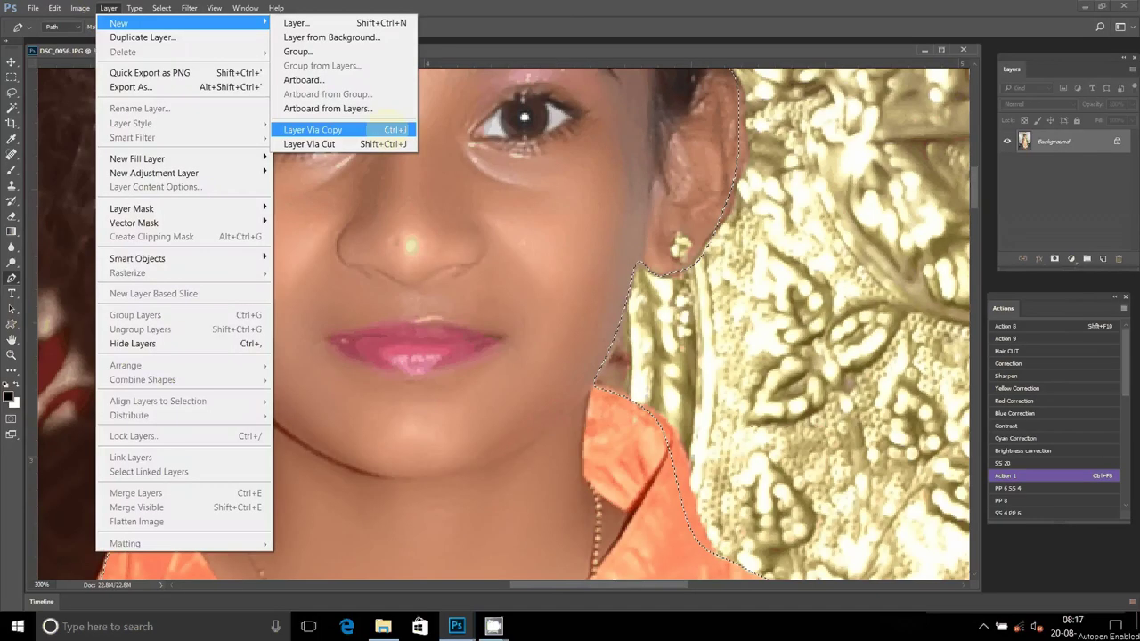
left_click(311, 129)
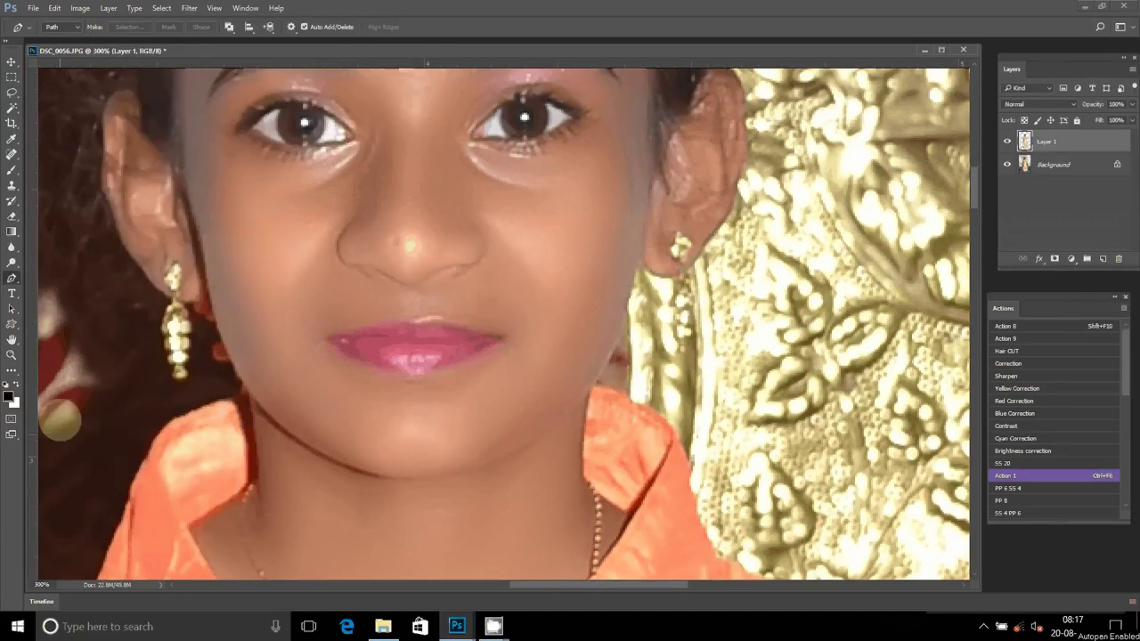
key("z")
left_click(333, 27)
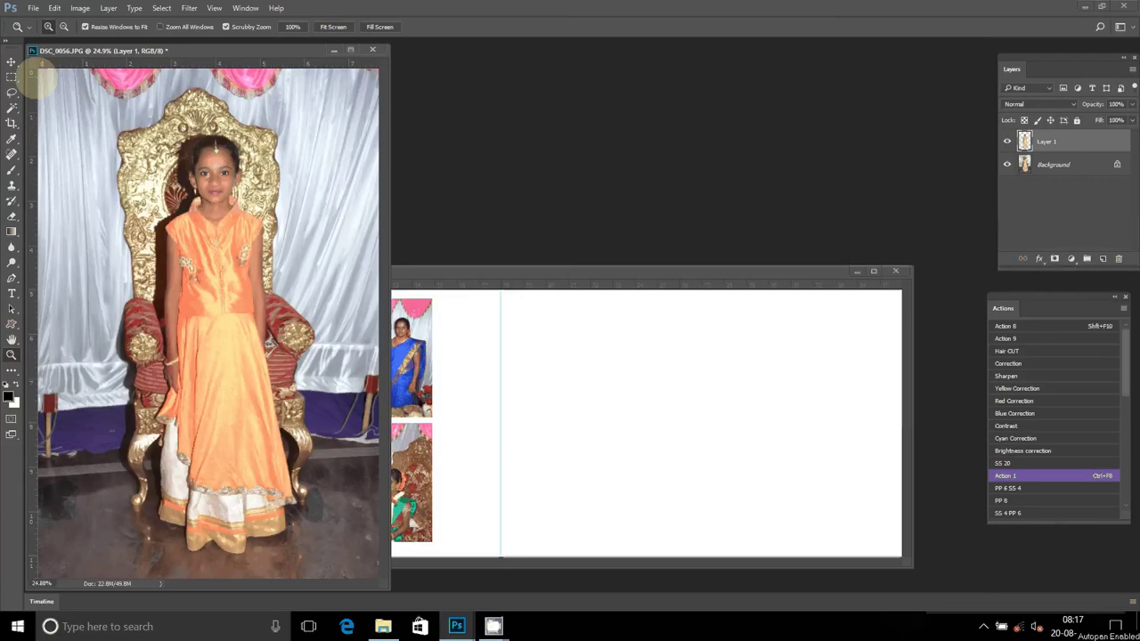
key("v")
mouse_move(383, 283)
left_mouse_down()
mouse_move(463, 370)
mouse_move(473, 449)
mouse_move(472, 375)
left_mouse_up()
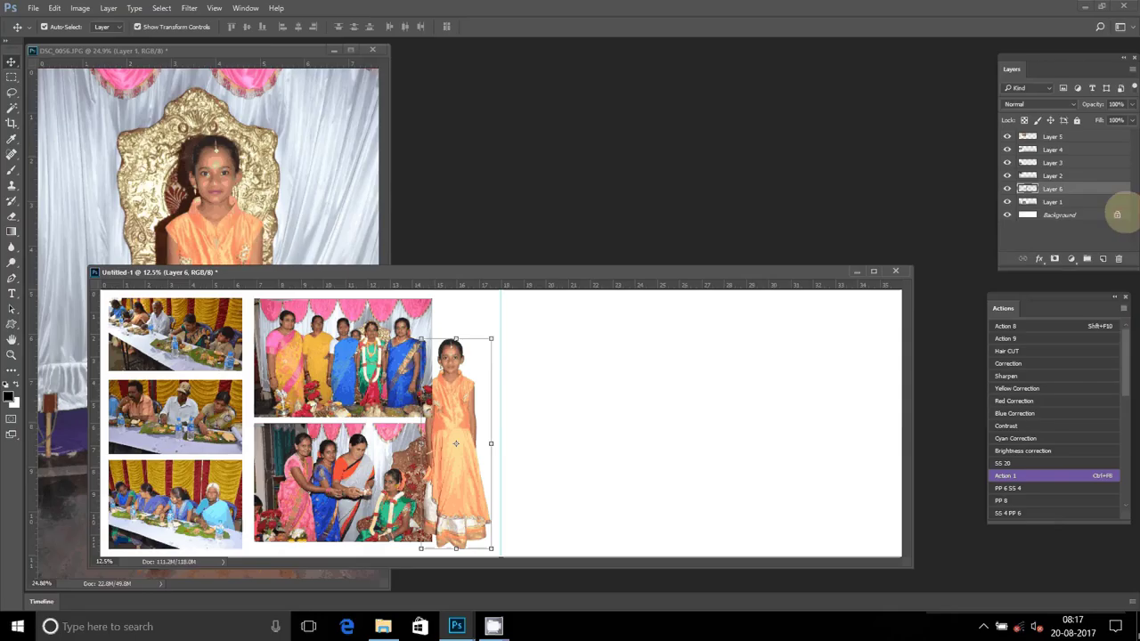
left_click_drag(1069, 189, 1069, 117)
- Hide the Background, save the girl cut-out as DSC_0056.psd in the psd folder, and close it
left_click(370, 51)
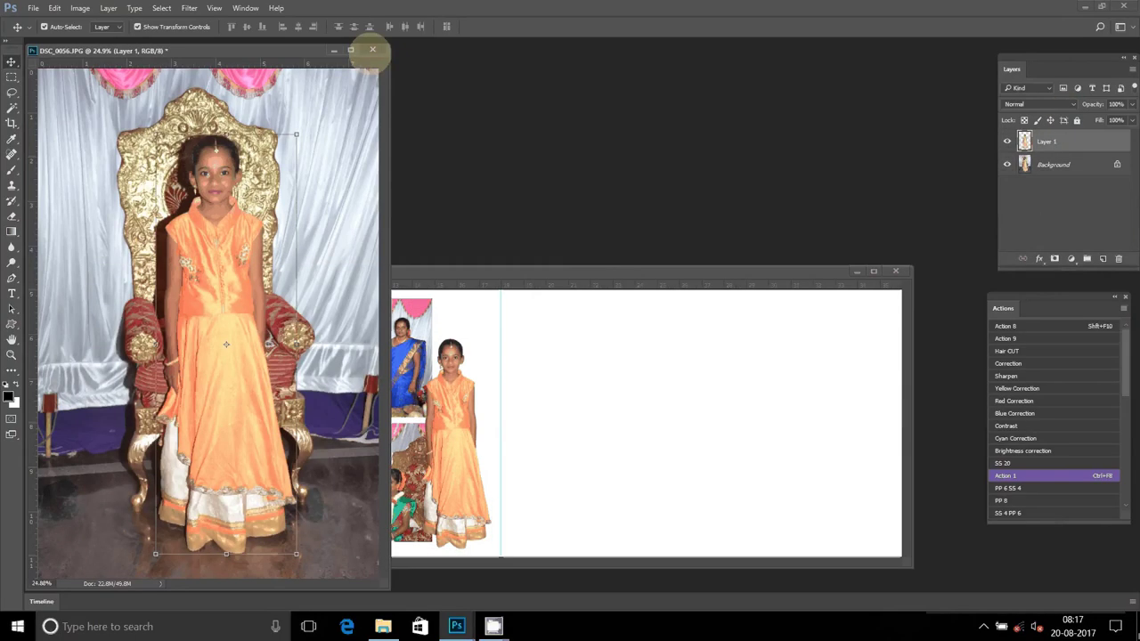
left_click(1007, 164)
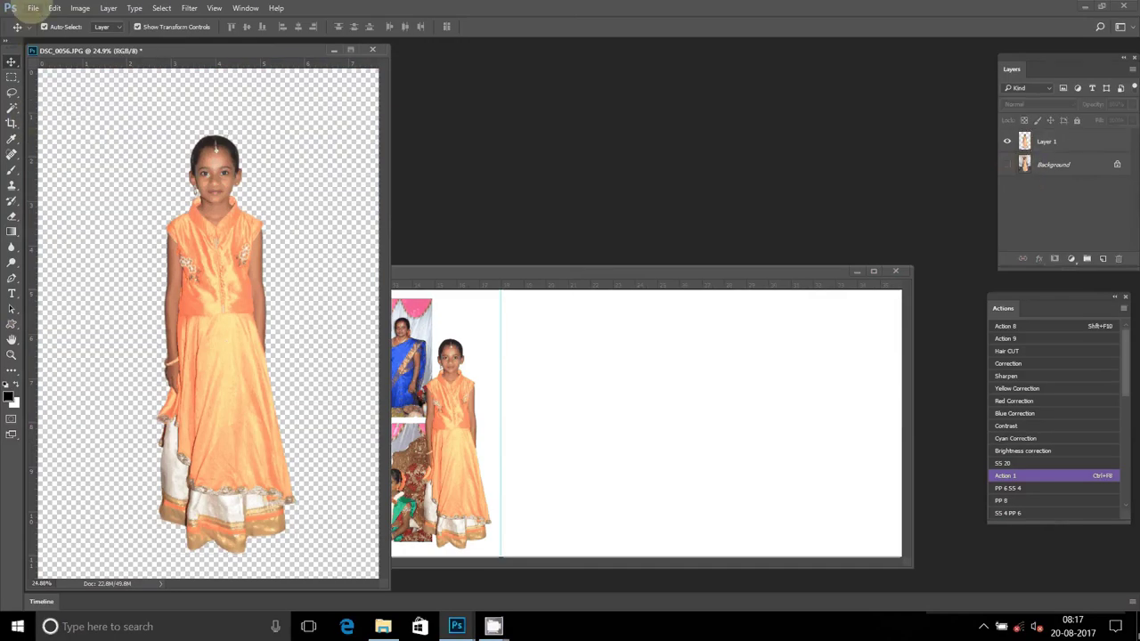
left_click(33, 8)
left_click(53, 172)
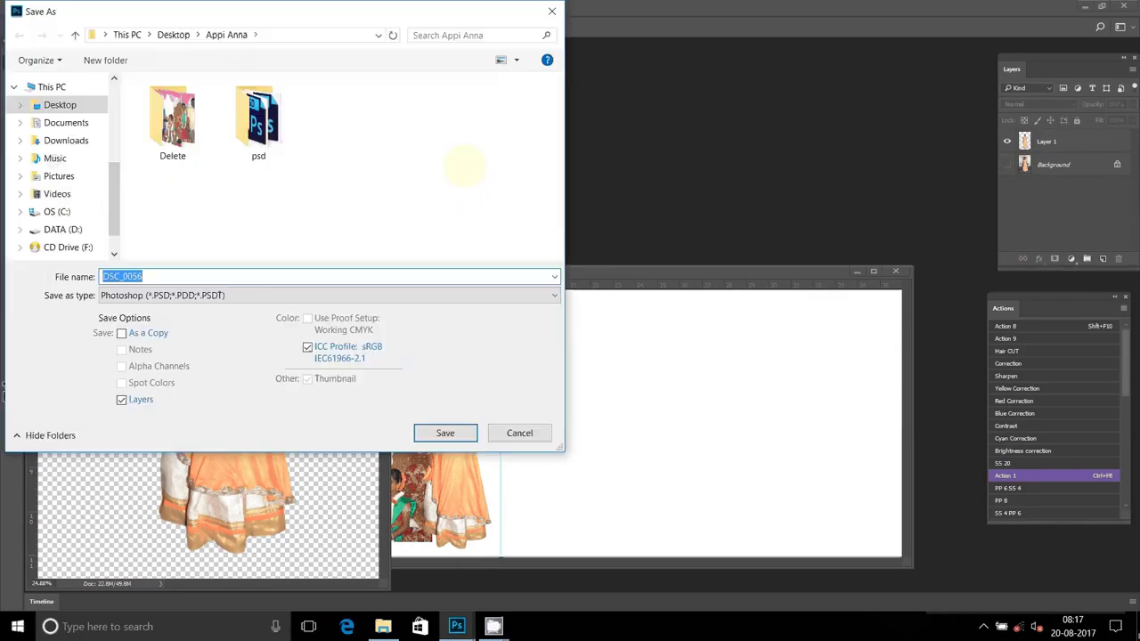
left_click(258, 120)
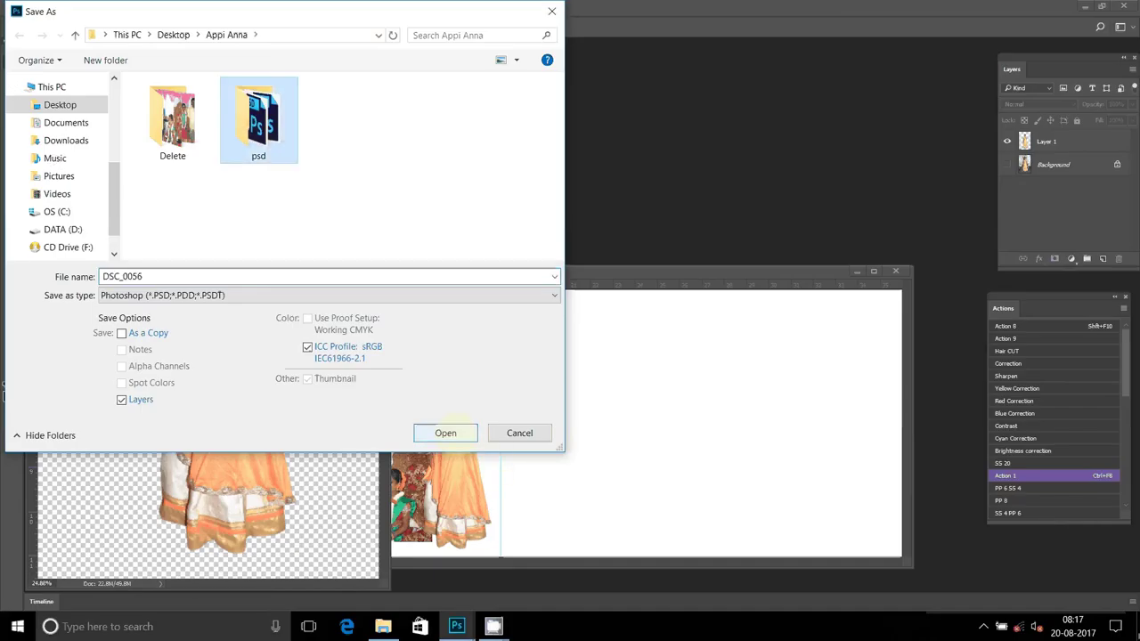
left_click(445, 433)
left_click(445, 433)
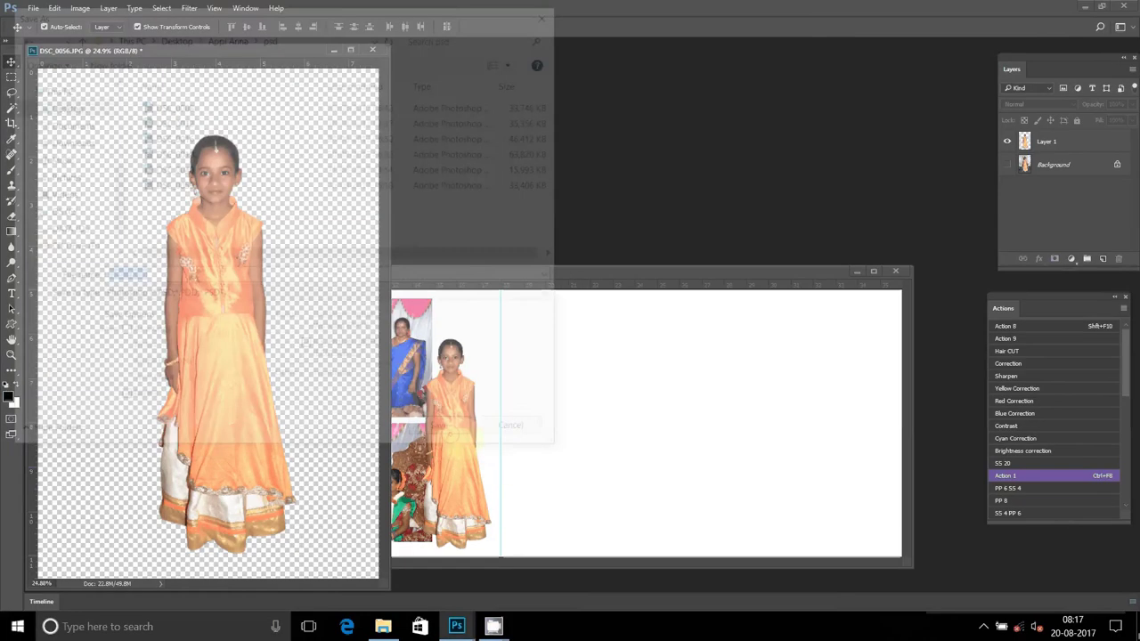
left_click(713, 193)
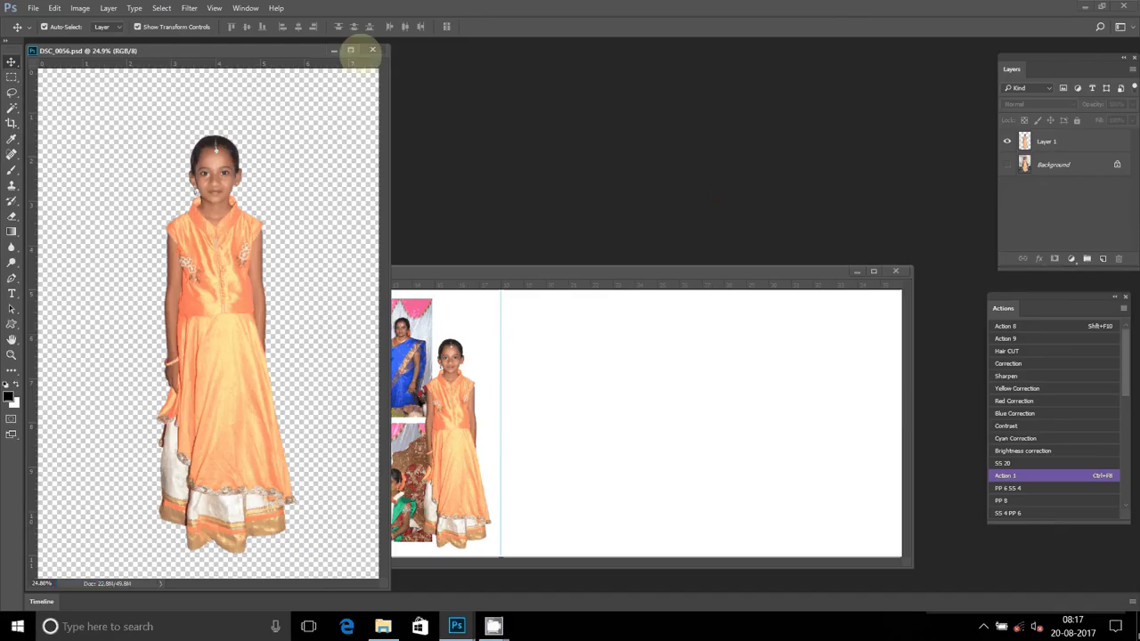
left_click(372, 50)
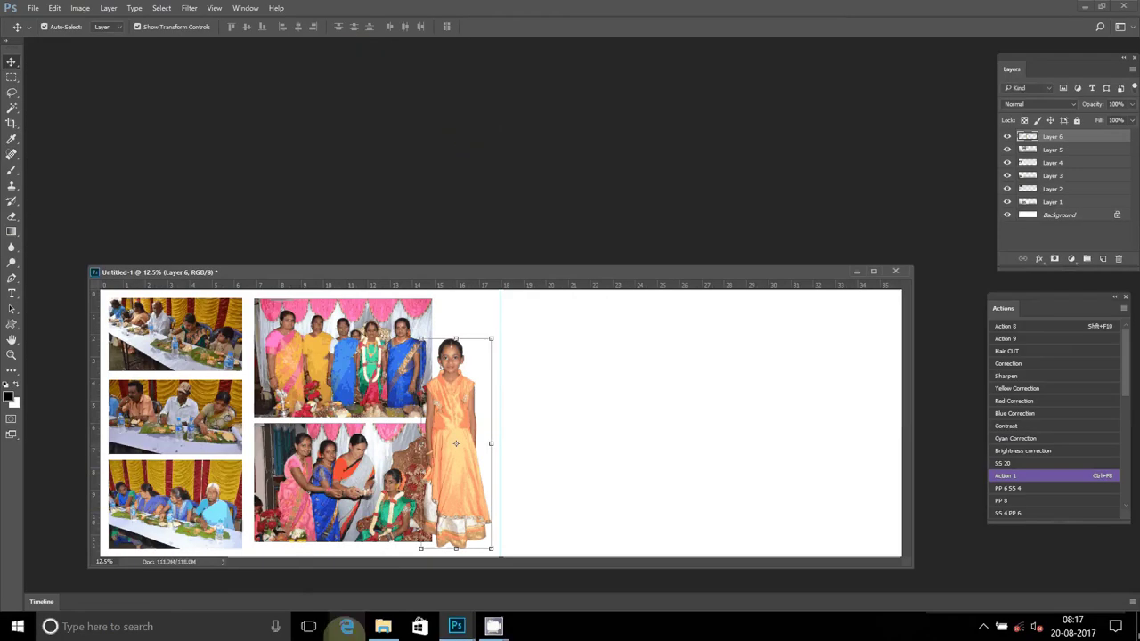
key("alt+Tab")
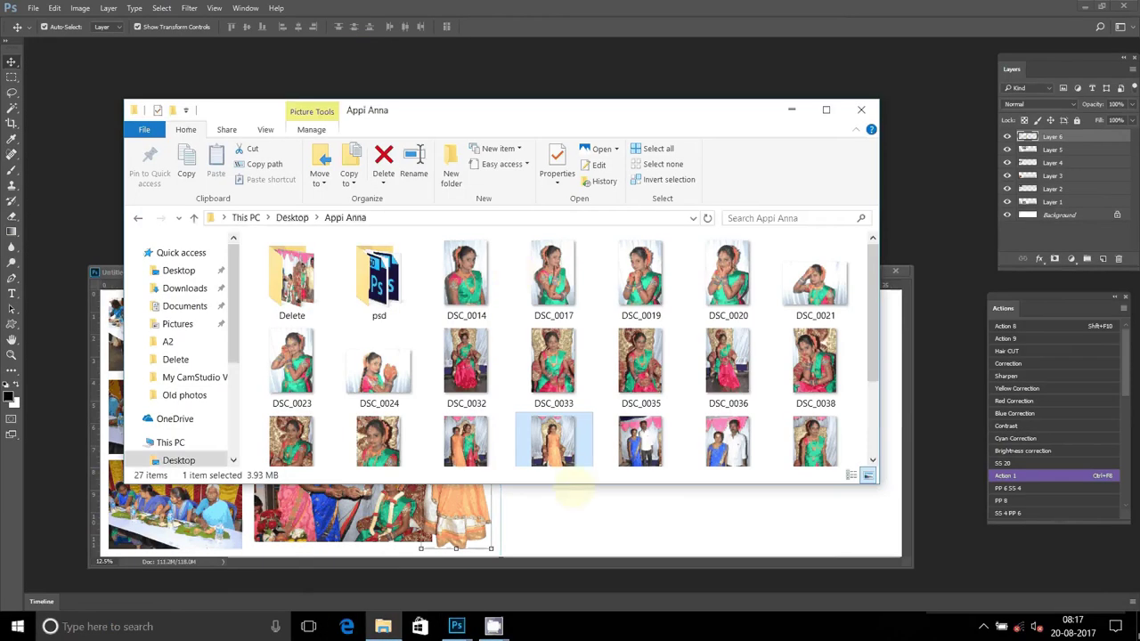
- Move the girl photo into the psd folder in File Explorer
left_click_drag(553, 445, 378, 303)
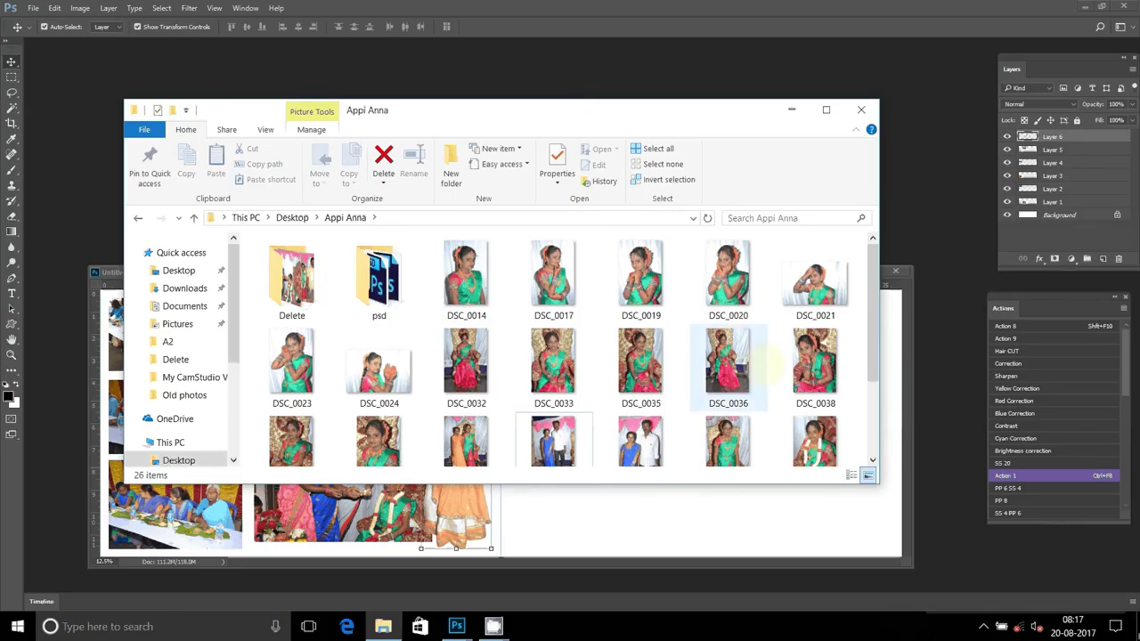
left_click(757, 361)
scroll(714, 410, "down", 2)
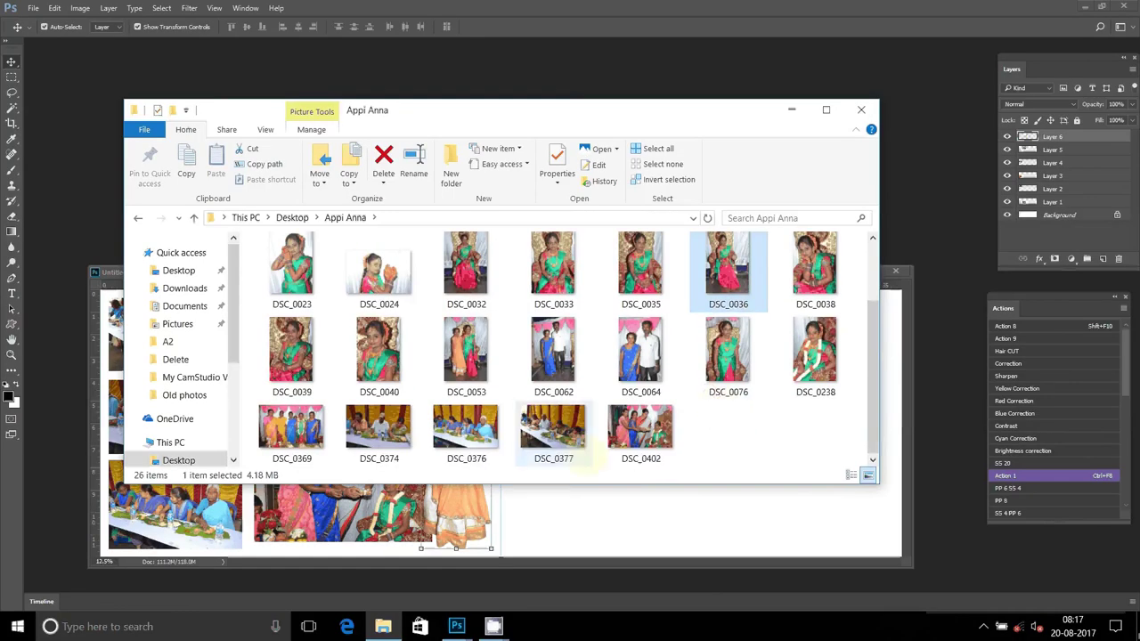
- Move the five bottom-row banquet photos into the Delete folder and return to Photoshop
left_click_drag(472, 455, 705, 438)
left_click_drag(472, 455, 257, 427)
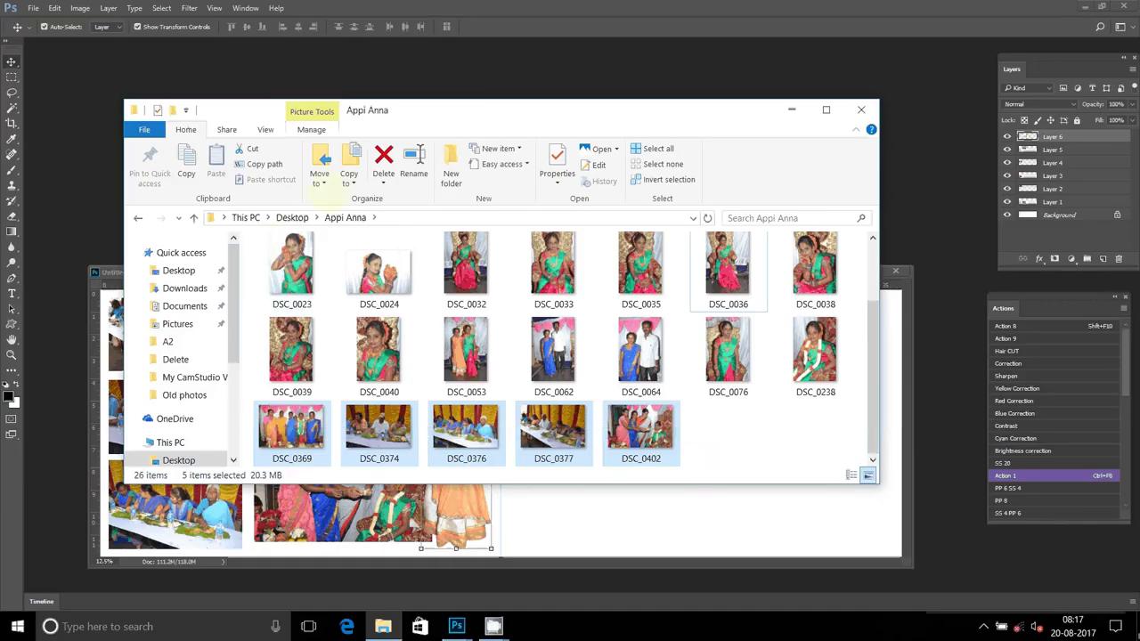
left_click(321, 174)
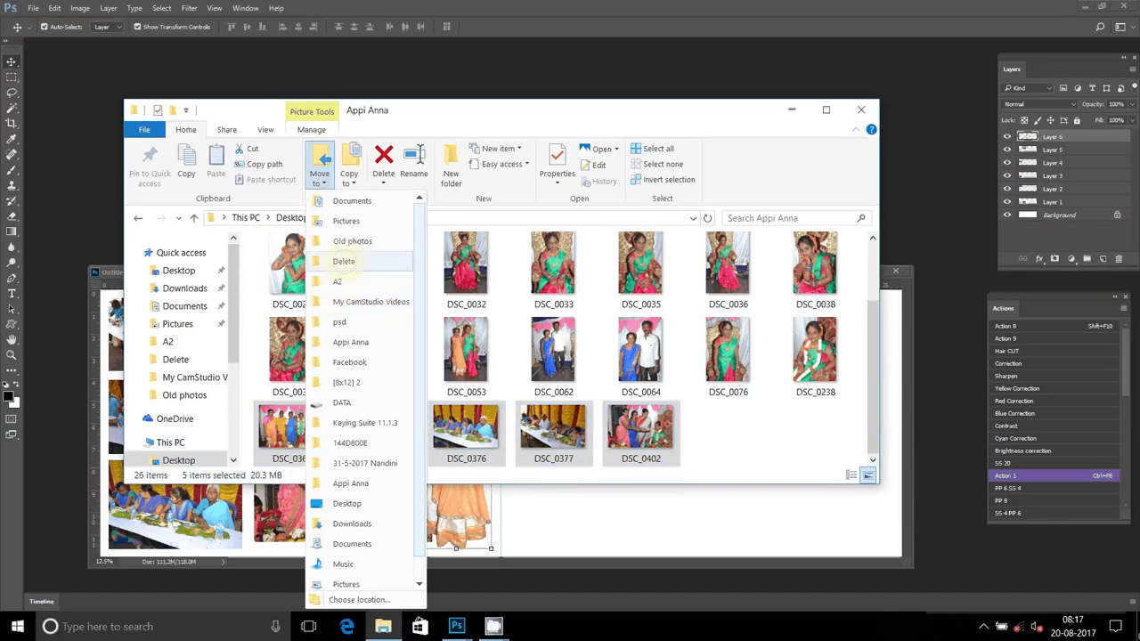
left_click(344, 261)
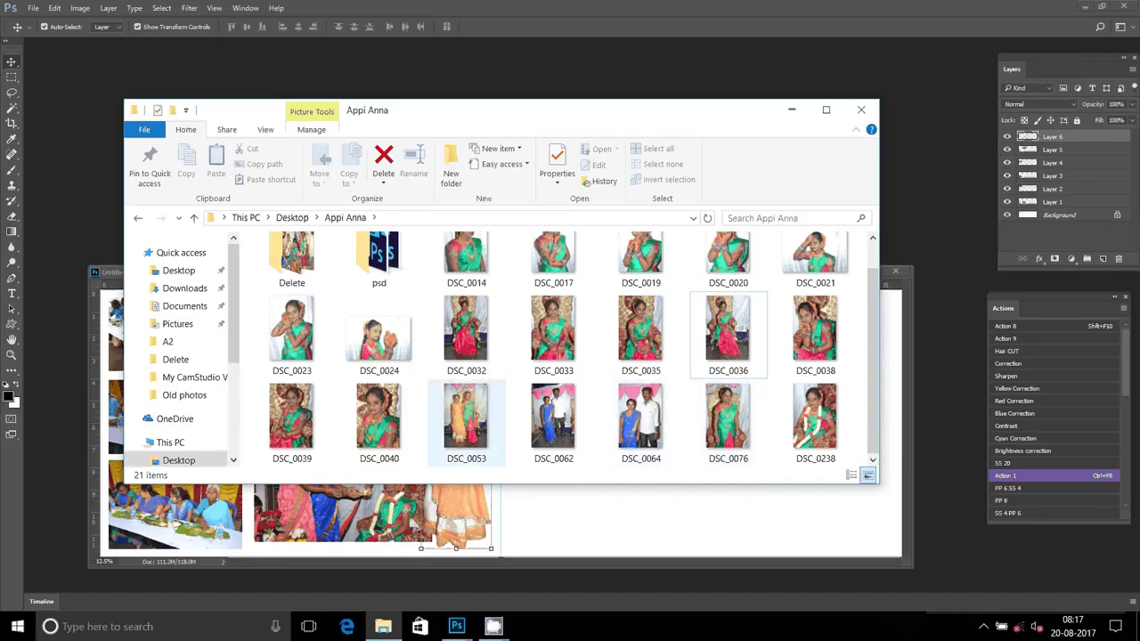
left_click(915, 131)
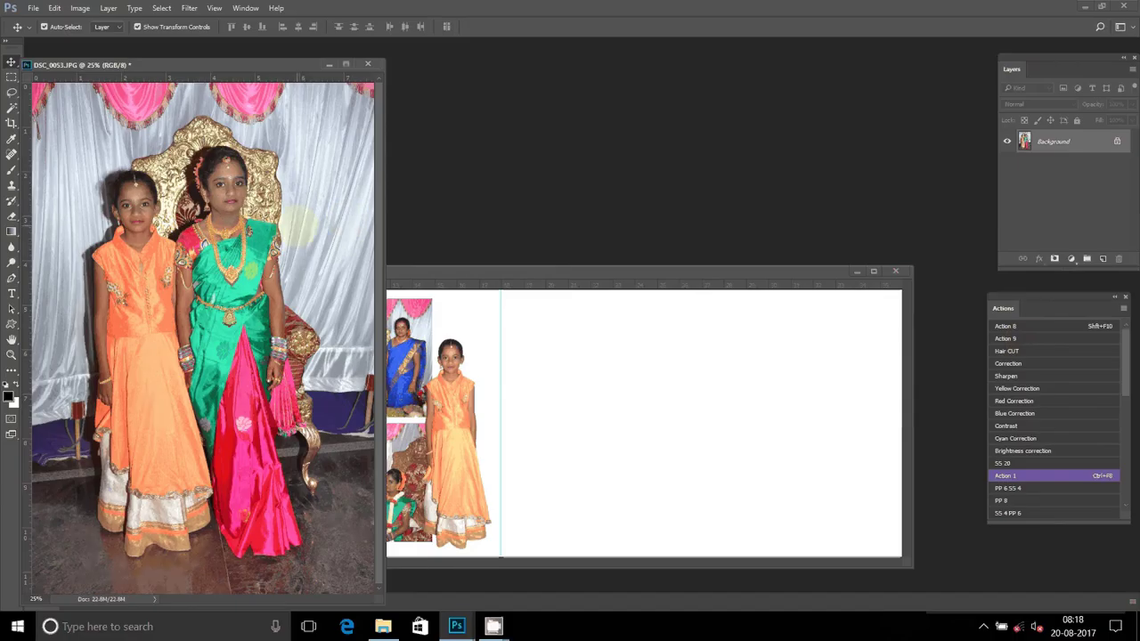
- Drag the DSC_0053 two-girls photo into the album as Layer 7 on the right page
left_click_drag(278, 66, 462, 74)
left_click(11, 354)
left_click_drag(290, 160, 355, 200)
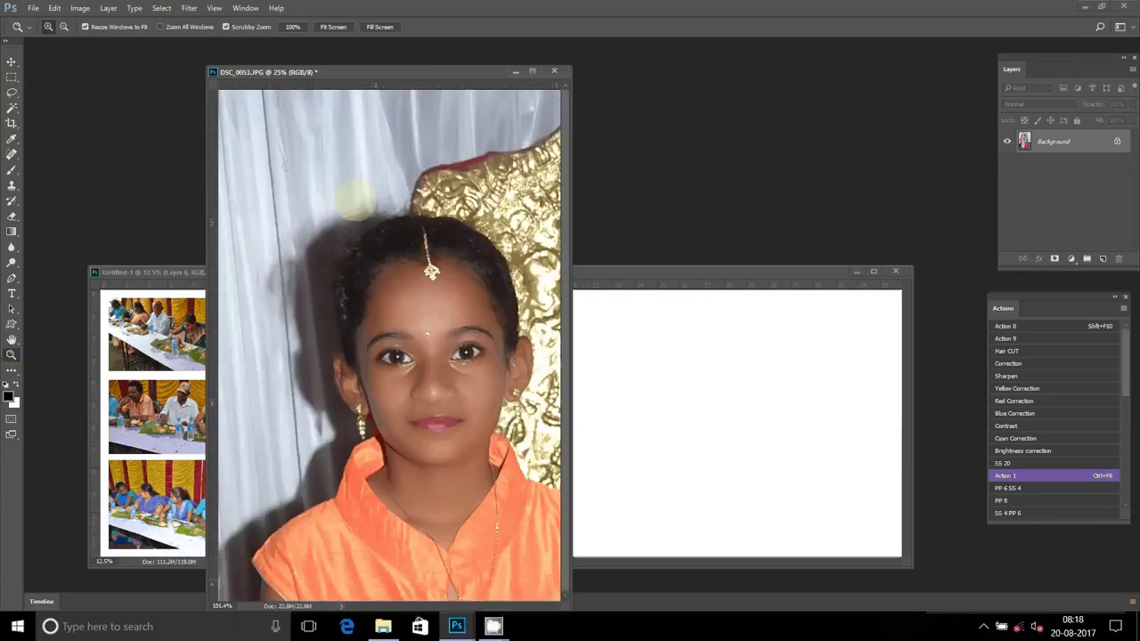
left_click(12, 61)
mouse_move(469, 324)
left_mouse_down()
mouse_move(593, 392)
mouse_move(728, 413)
left_mouse_up()
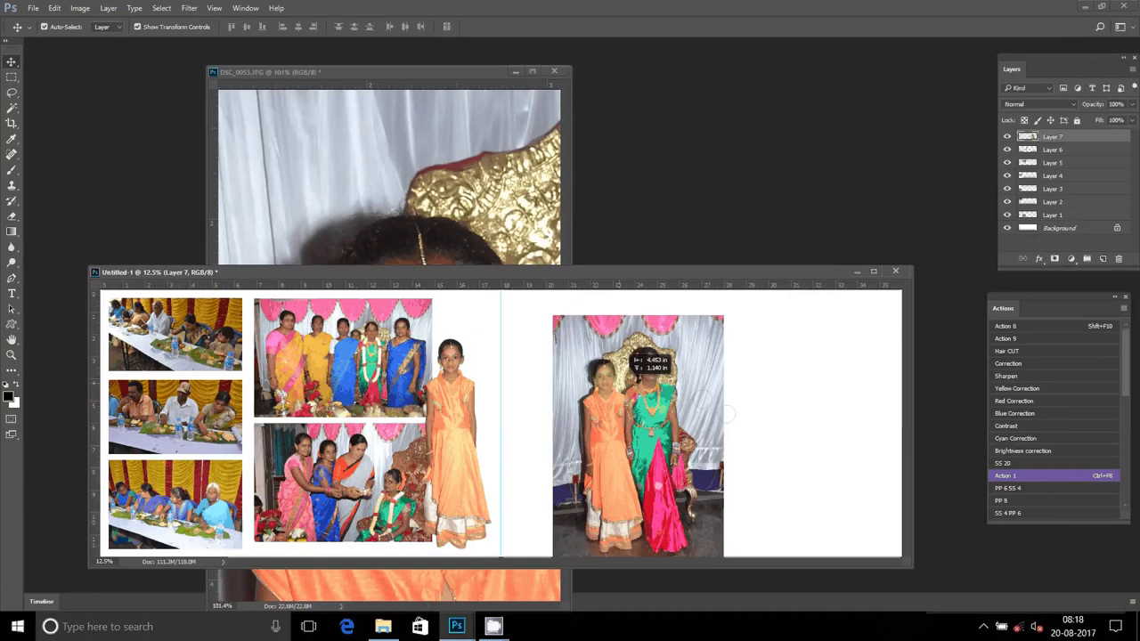
mouse_move(632, 357)
left_mouse_down()
mouse_move(598, 341)
mouse_move(606, 349)
left_mouse_up()
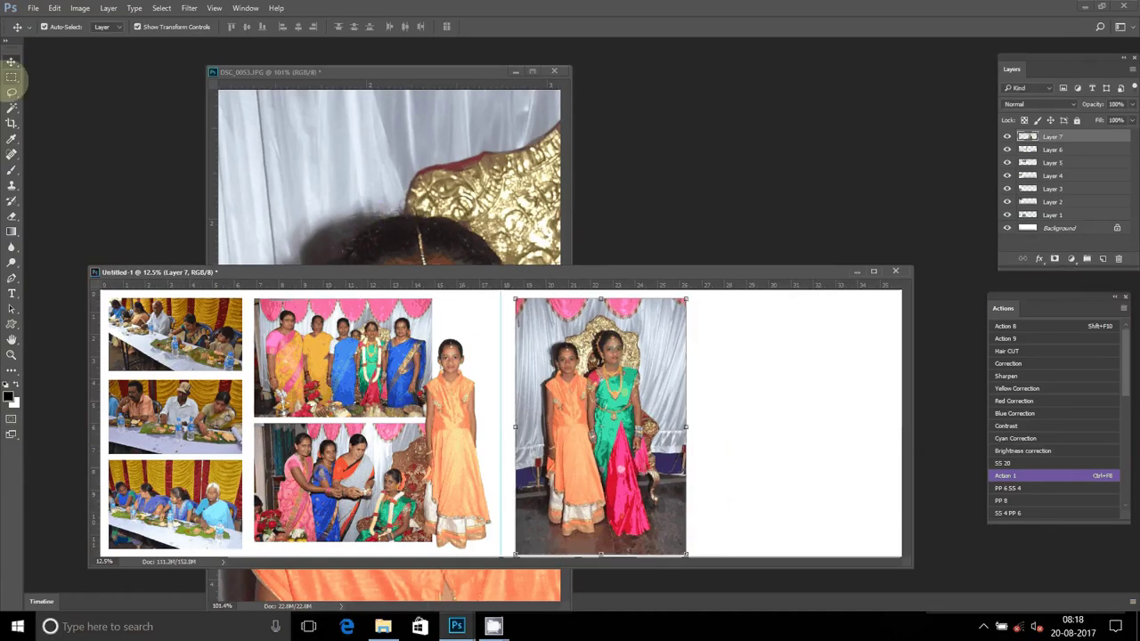
left_click(12, 76)
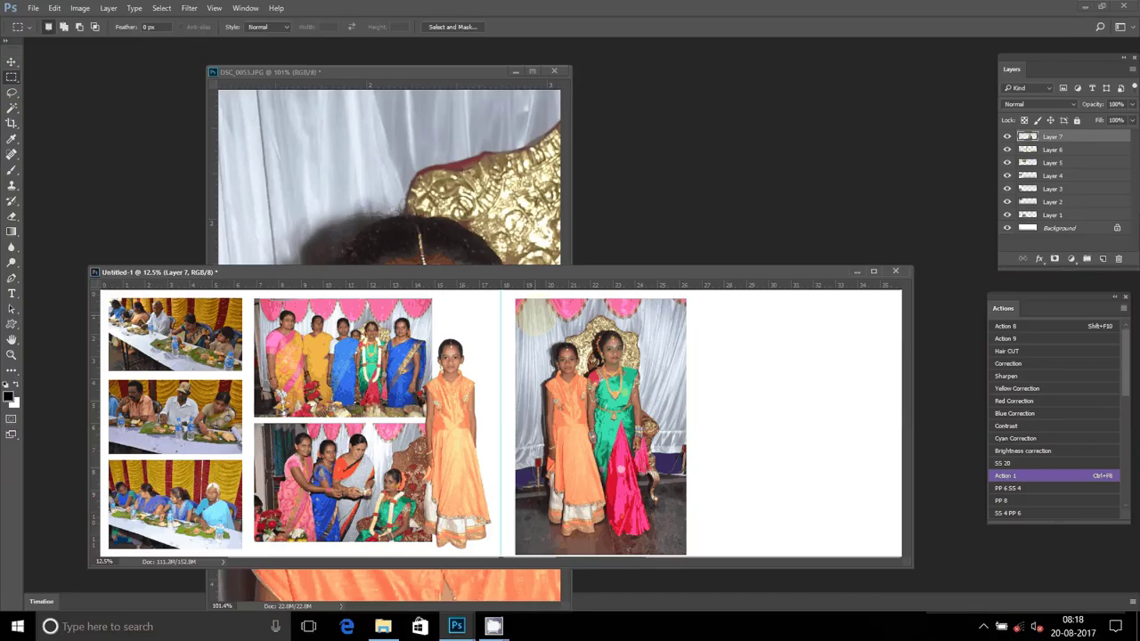
- Draw a feathered rectangular selection inside the right-page photo of the two girls
mouse_move(536, 317)
left_mouse_down()
mouse_move(629, 542)
mouse_move(654, 547)
left_mouse_up()
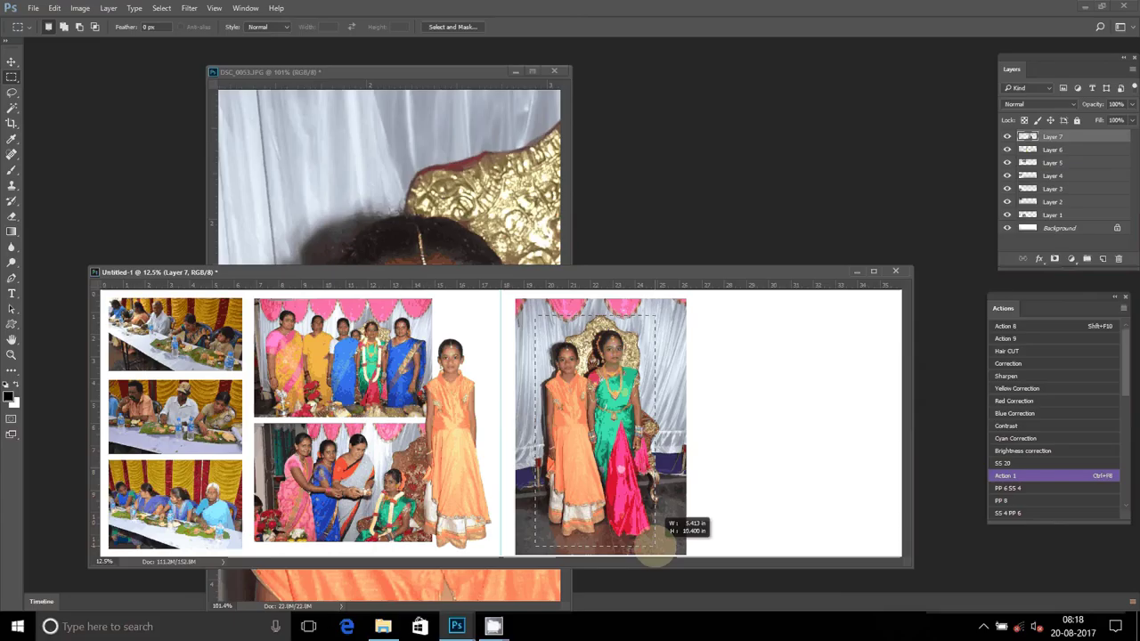
right_click(611, 424)
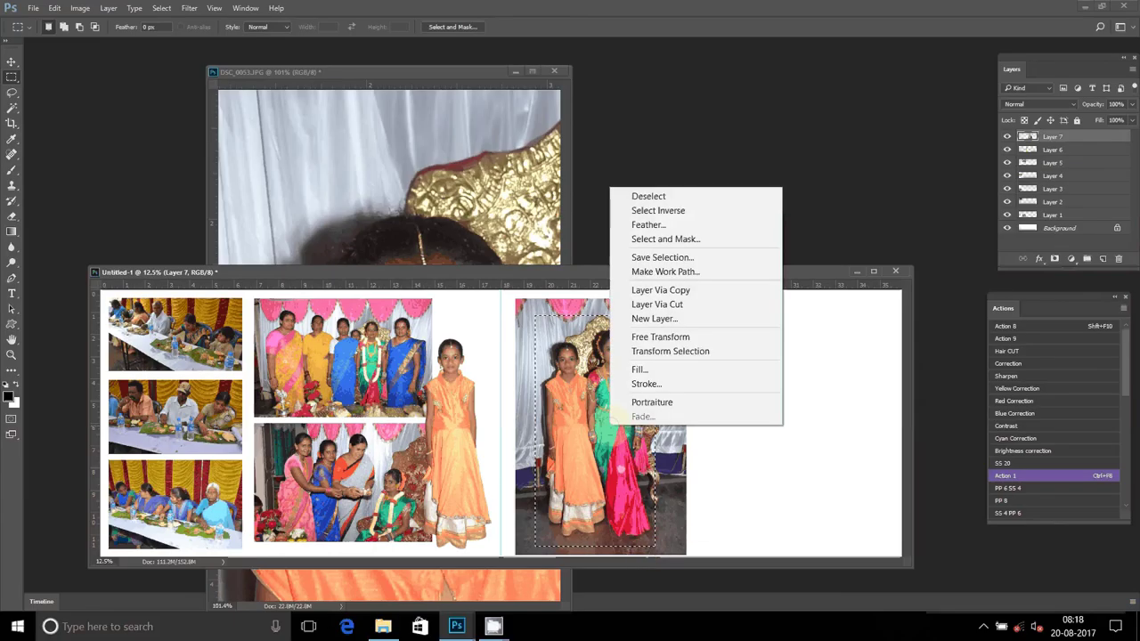
left_click(670, 225)
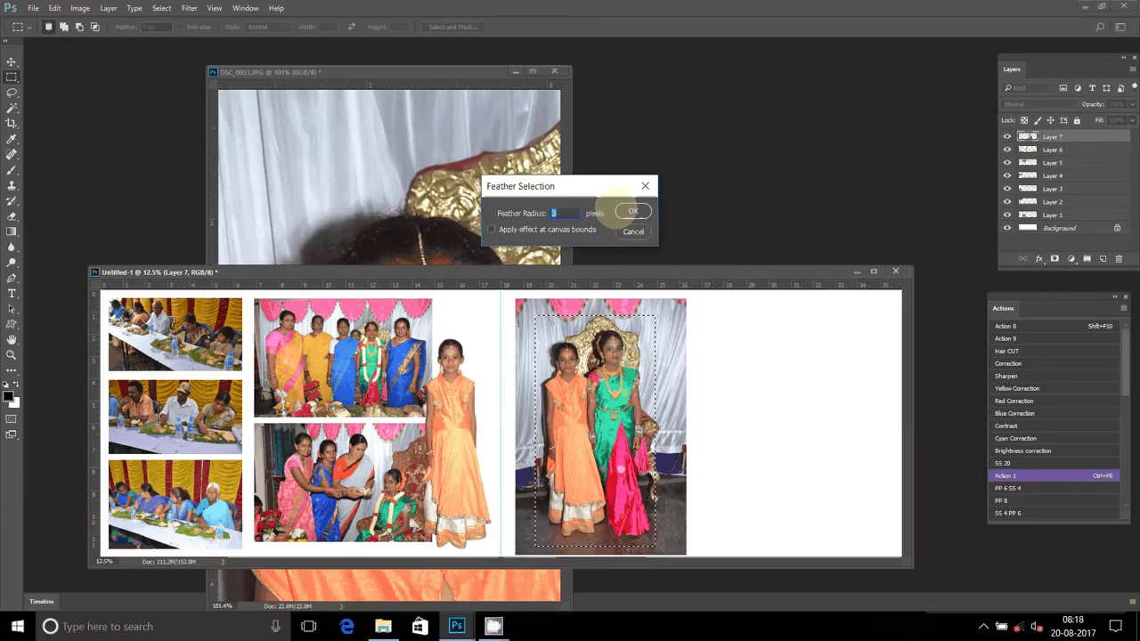
left_click(631, 211)
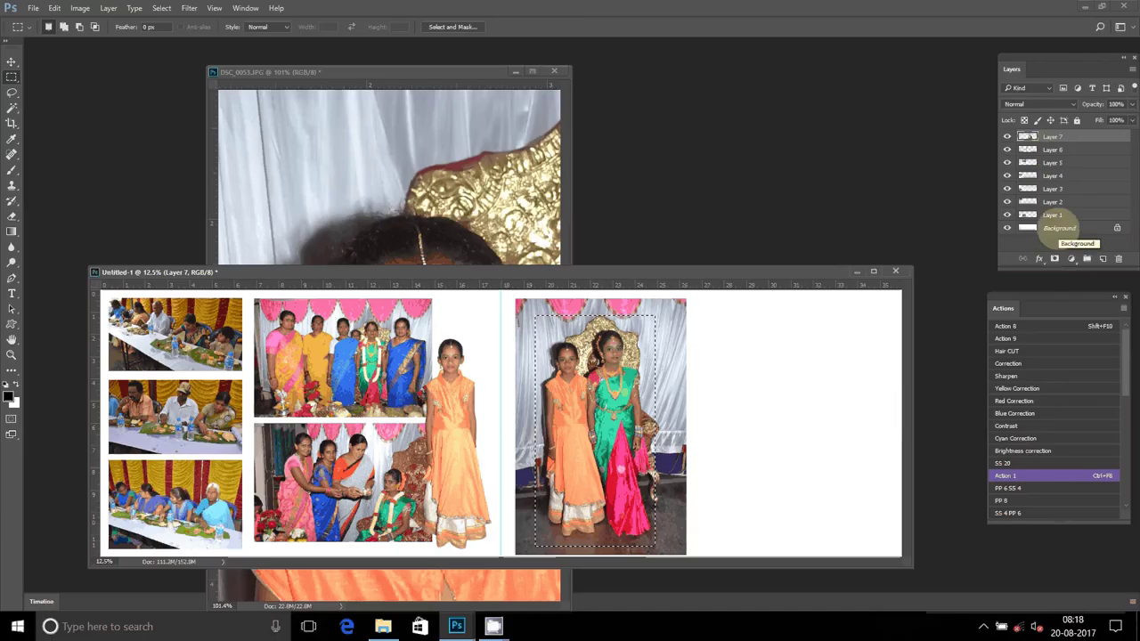
- Mask Layer 7 to the rectangle after undoing a stray Background mask, then nudge it up-left
left_click(1061, 228)
left_click(1054, 259)
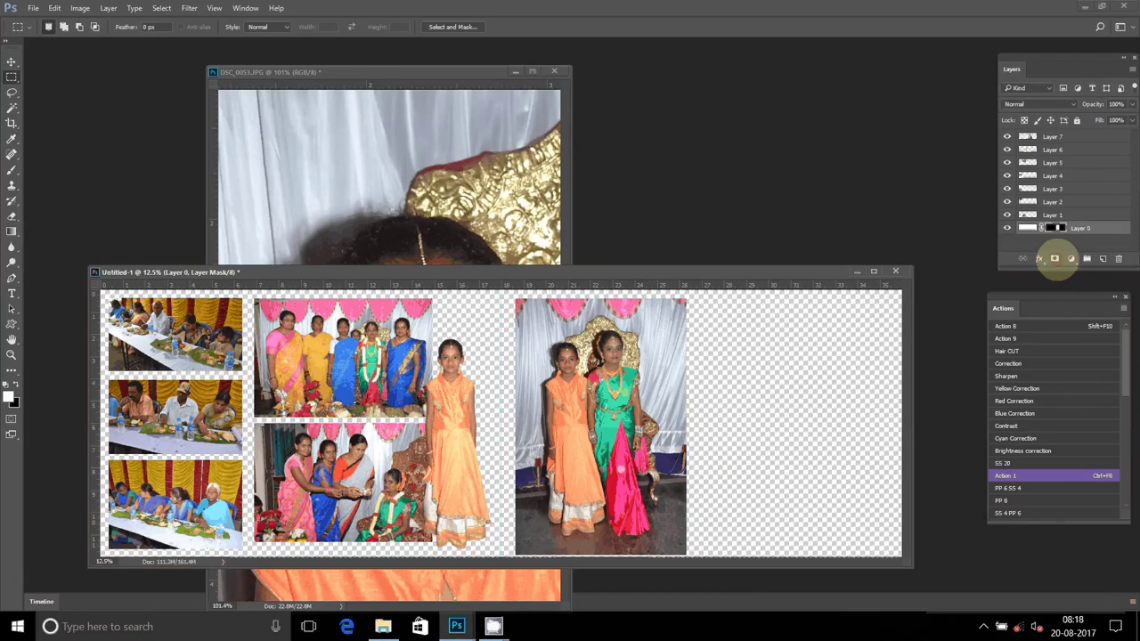
key("ctrl+z")
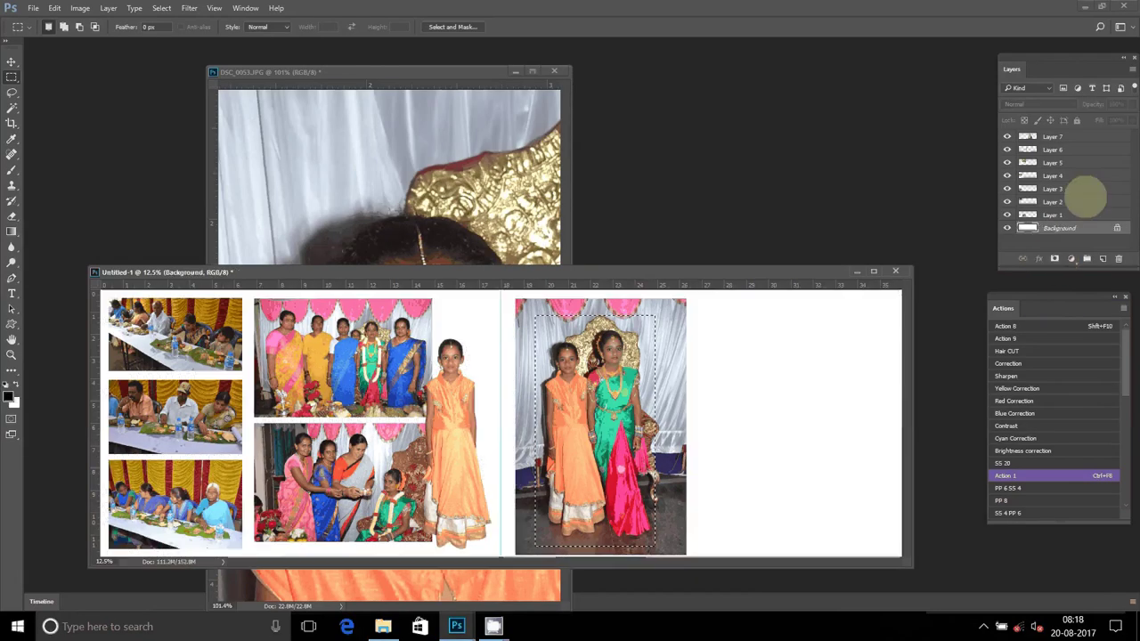
key("alt+period")
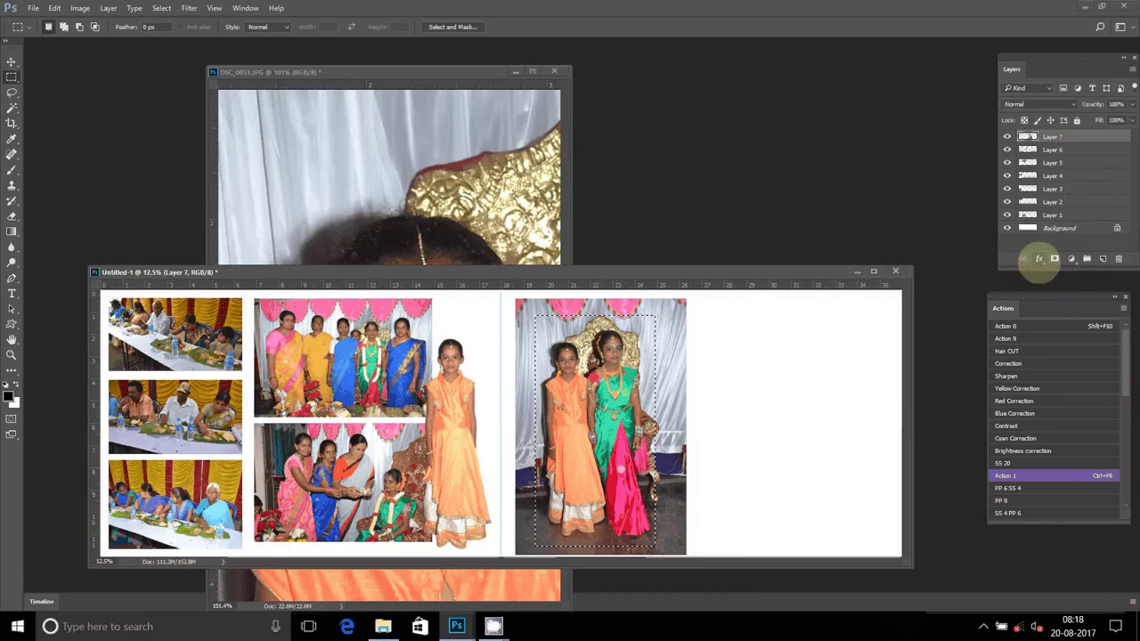
left_click(1054, 259)
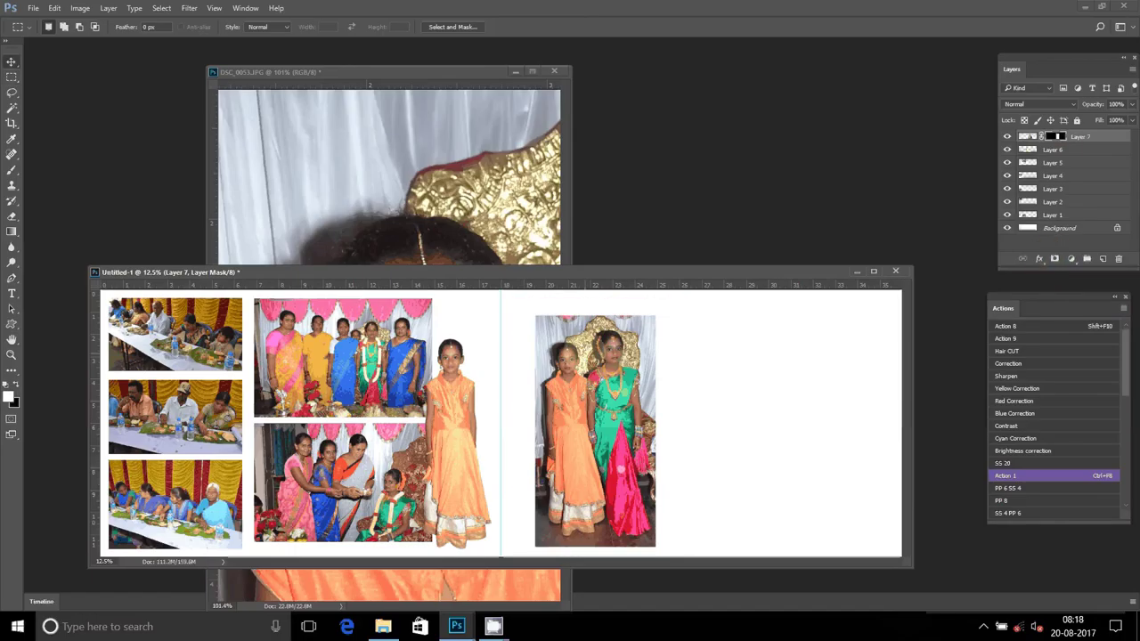
mouse_move(589, 330)
left_mouse_down()
mouse_move(575, 317)
mouse_move(577, 353)
left_mouse_up()
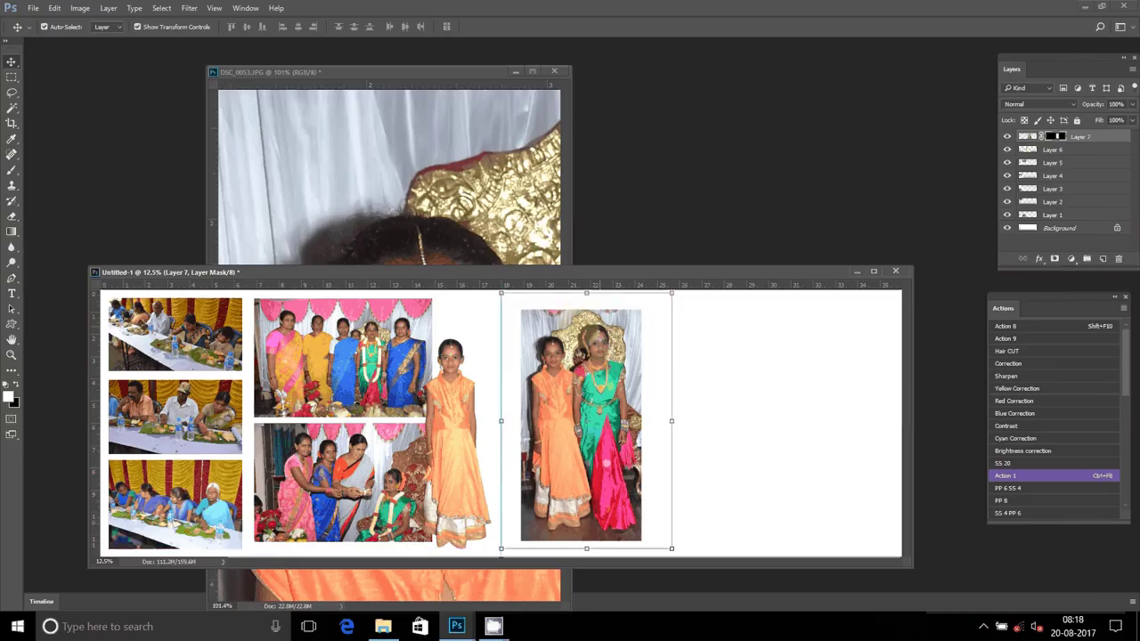
- Close DSC_0053.JPG without saving and bring up the Appi Anna photo folder
left_click(341, 166)
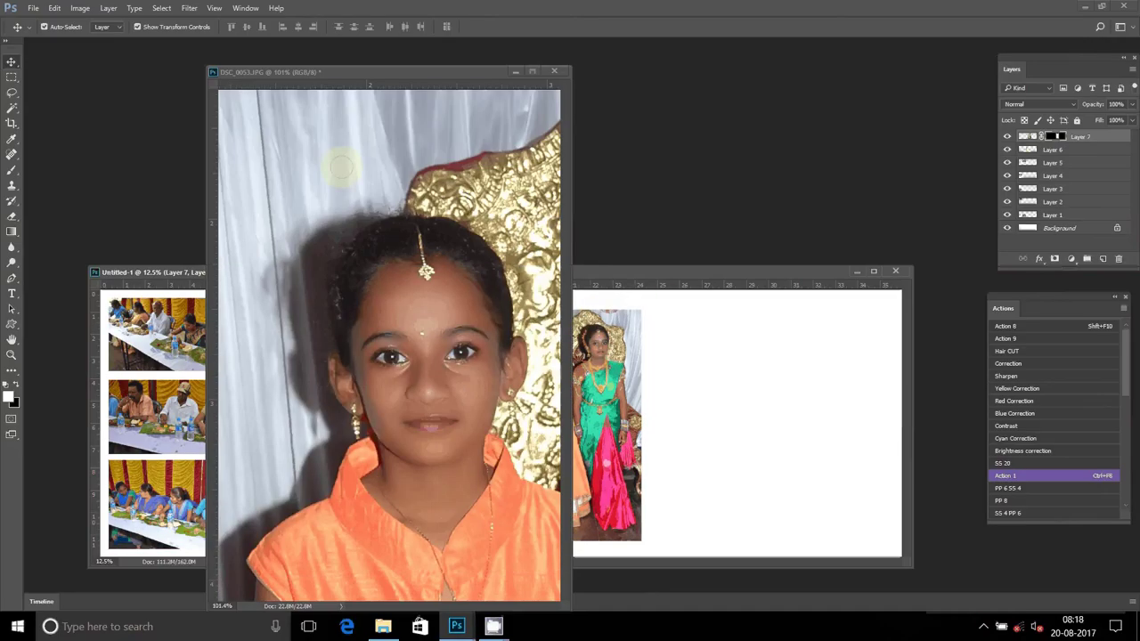
left_click(545, 71)
left_click(553, 72)
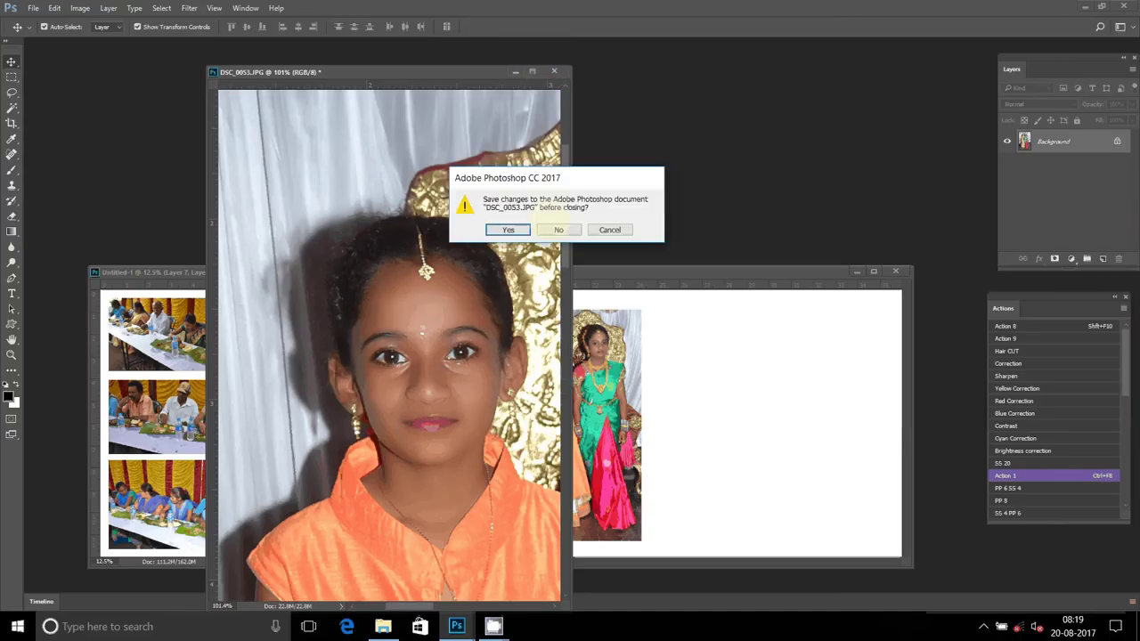
left_click(559, 230)
left_click(383, 626)
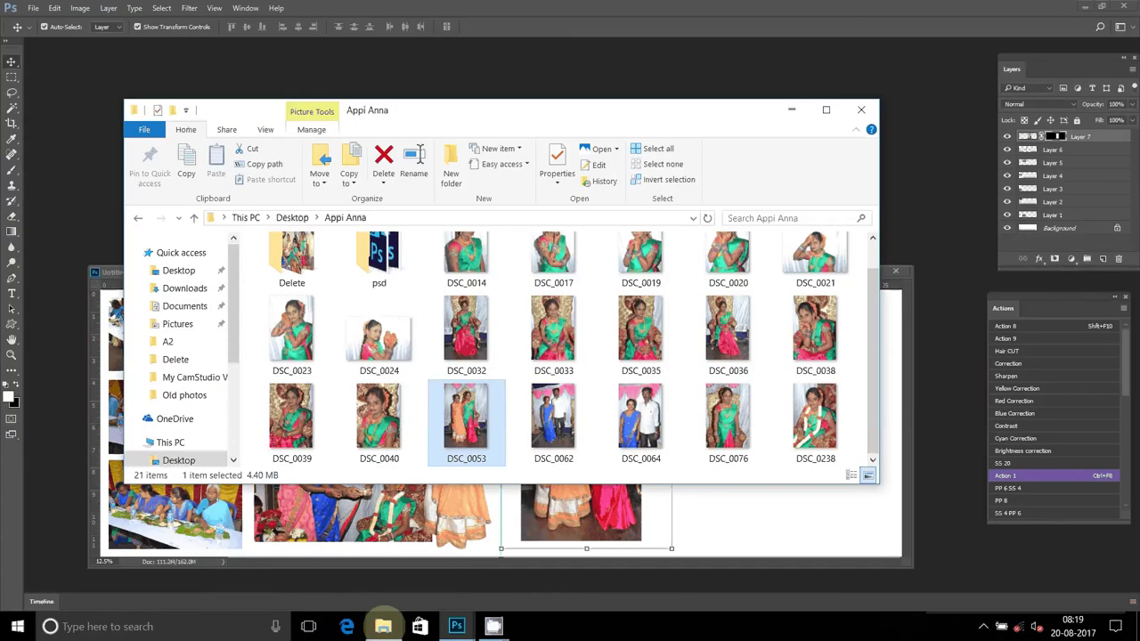
- Move DSC_0053 into the Delete folder and open DSC_0062 in its own floating Photoshop window
left_click_drag(466, 417, 303, 267)
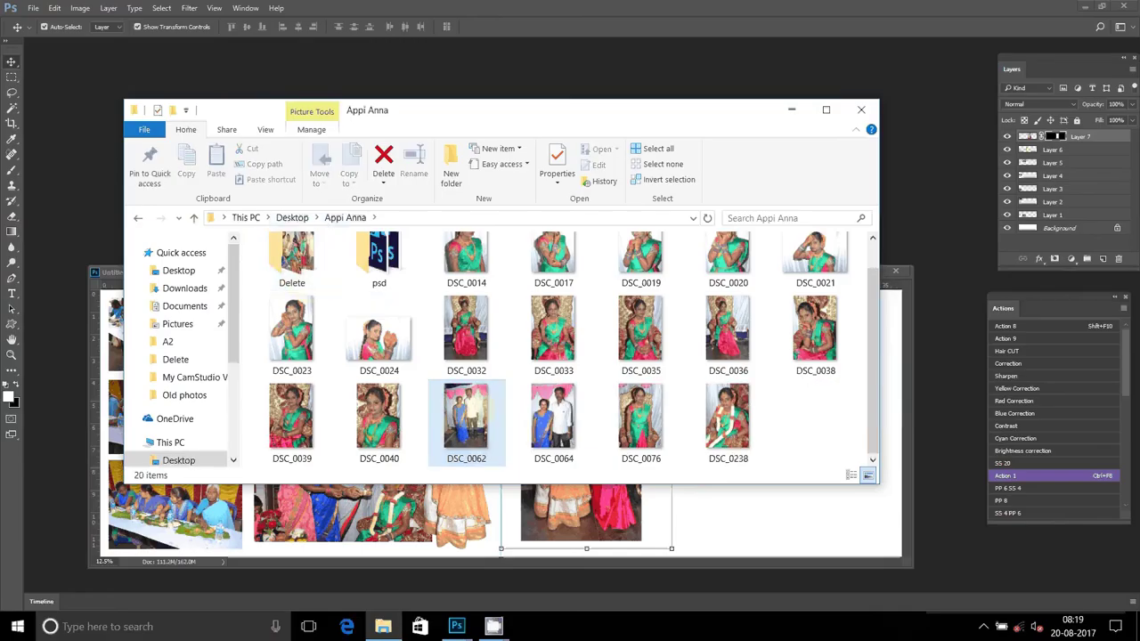
mouse_move(466, 417)
left_mouse_down()
mouse_move(923, 182)
mouse_move(554, 55)
left_mouse_up()
left_click_drag(81, 46, 85, 56)
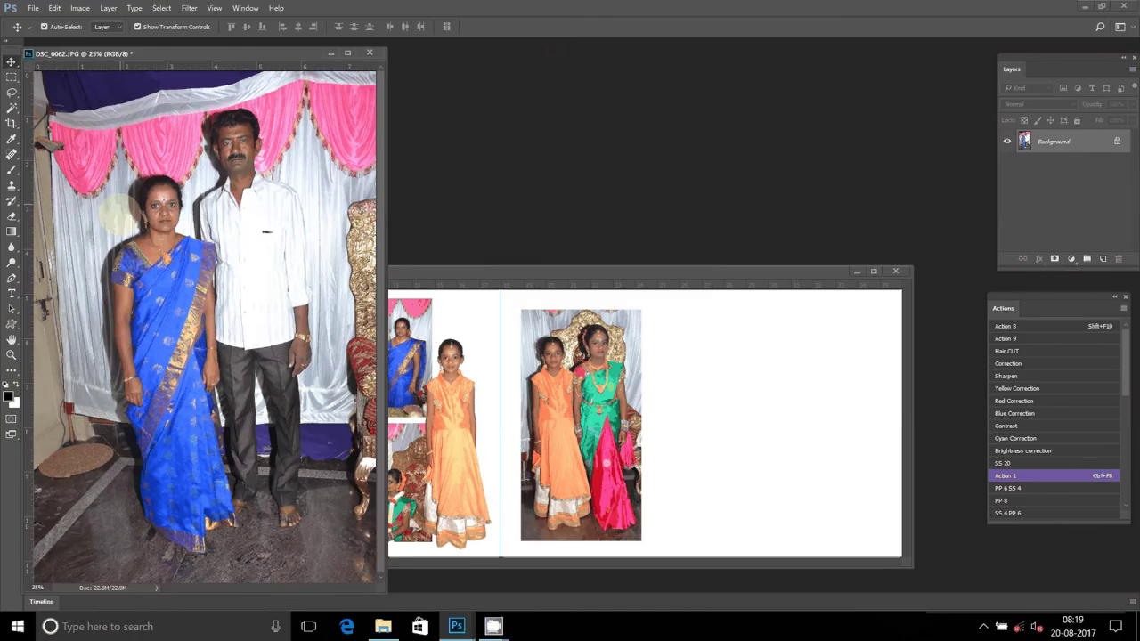
key("z")
left_click(120, 216)
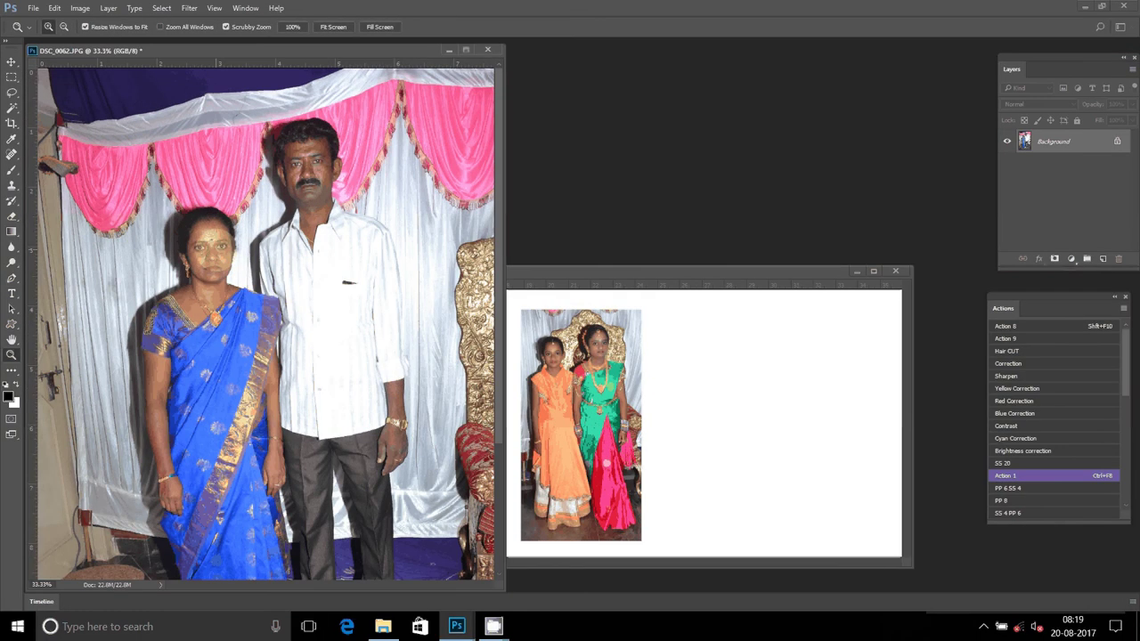
- Zoom to 200% on the man's face and apply Imagenomic Noiseware noise reduction
left_click(268, 174)
scroll(89, 161, "up", 2)
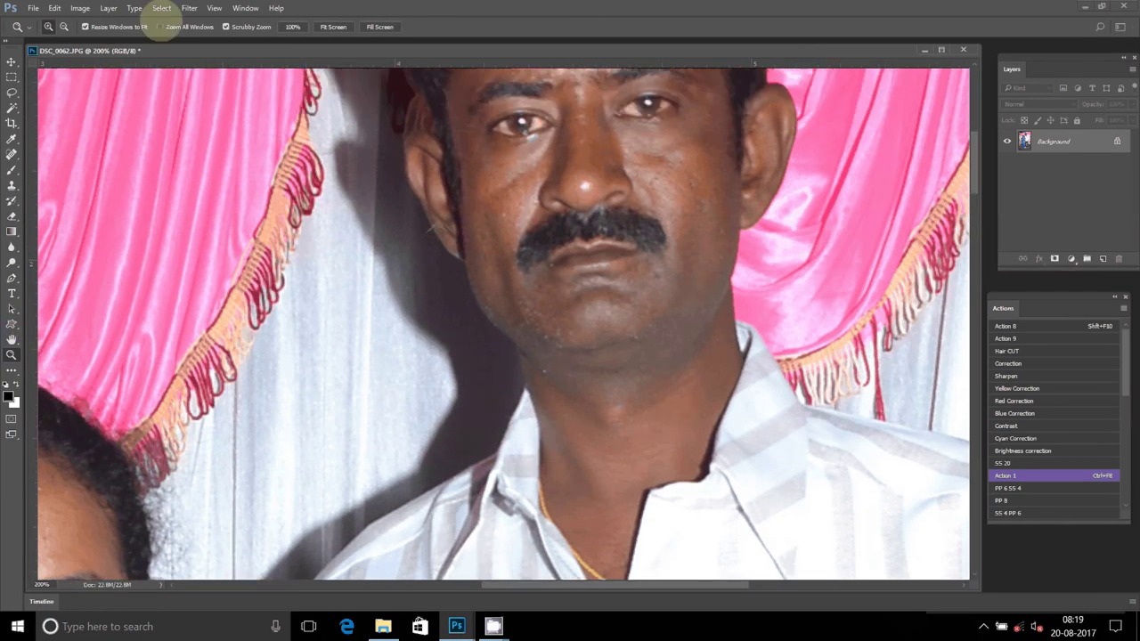
left_click(189, 8)
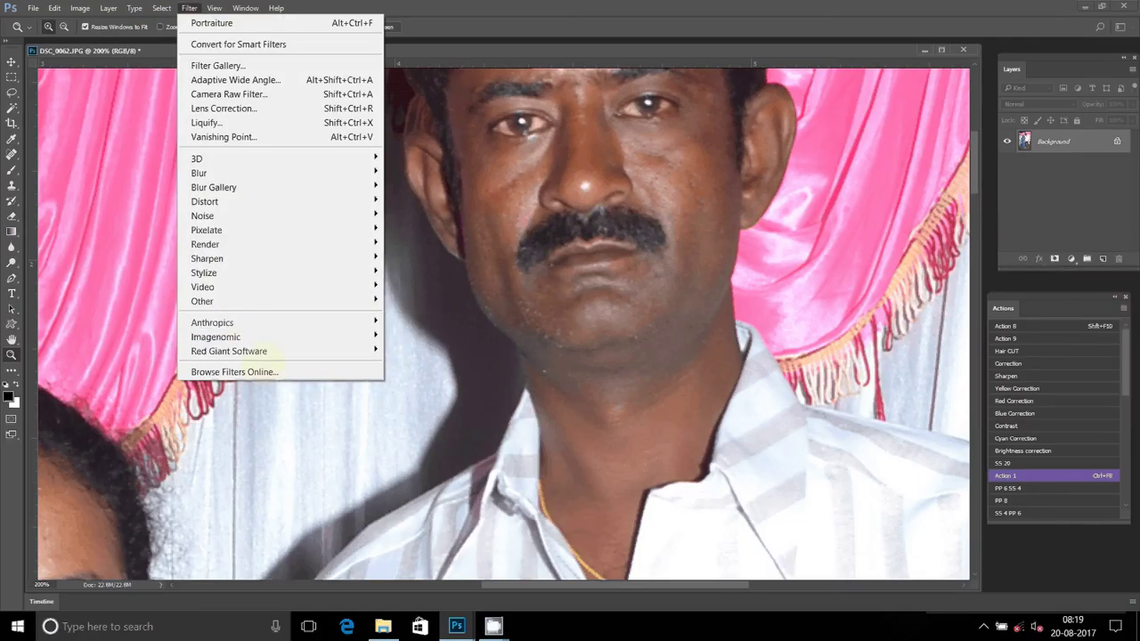
mouse_move(215, 337)
left_click(417, 336)
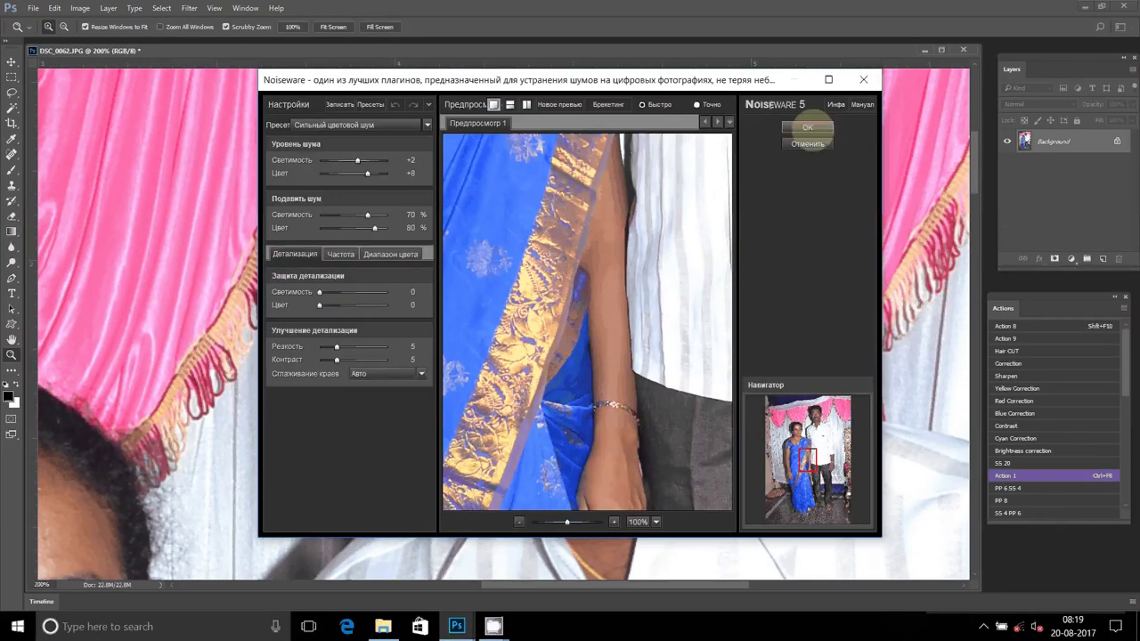
left_click(807, 127)
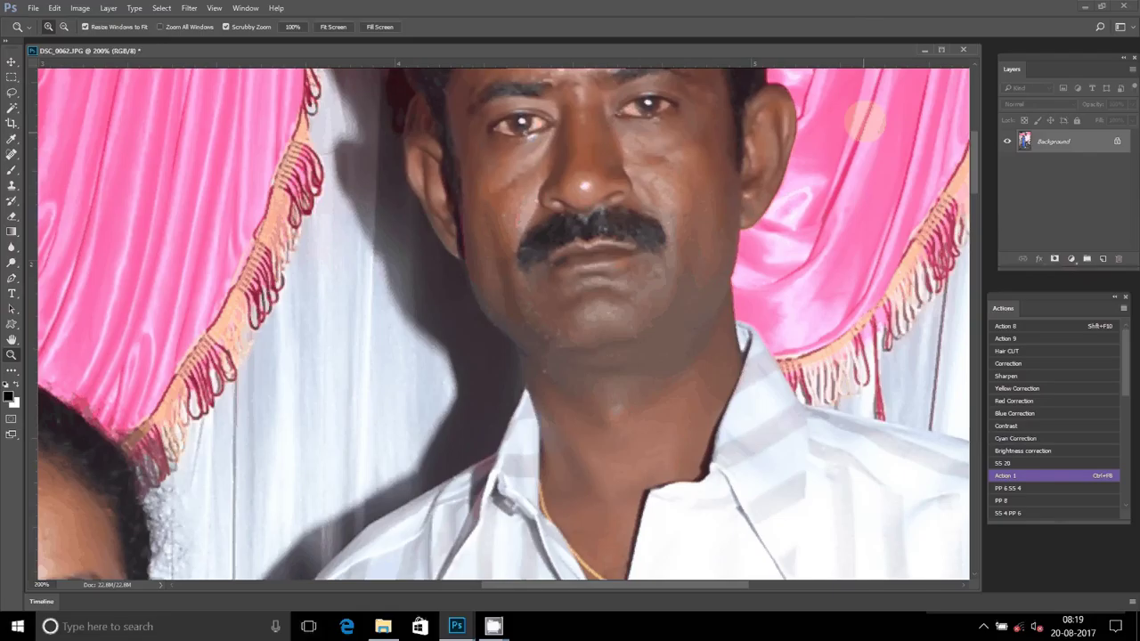
- Apply Imagenomic Portraiture skin smoothing at High to DSC_0062
left_click(189, 8)
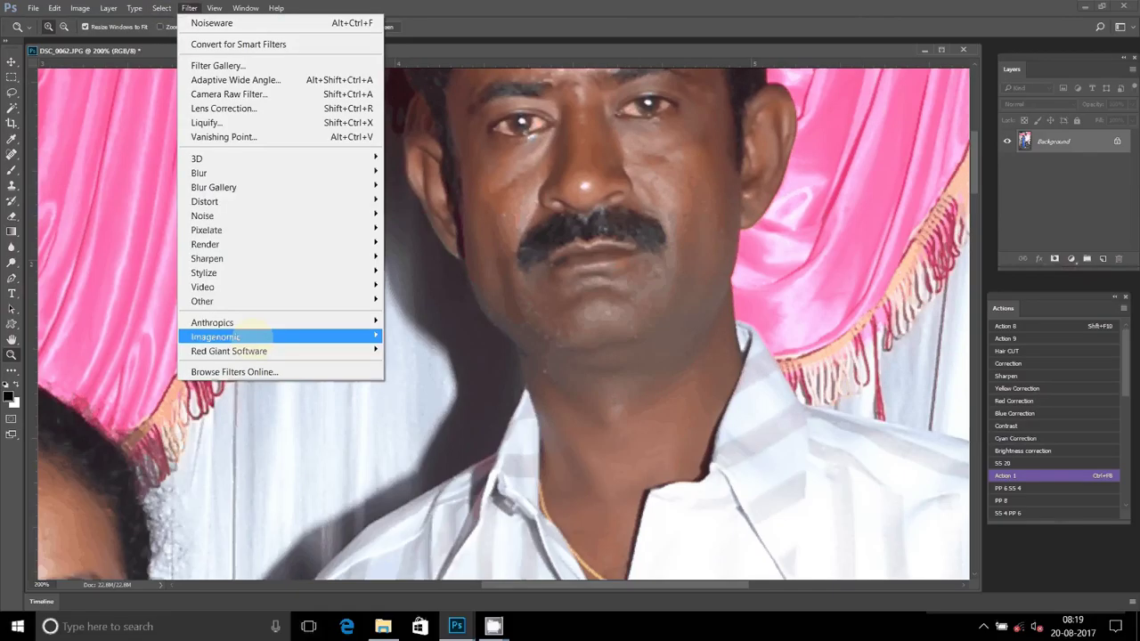
left_click(416, 350)
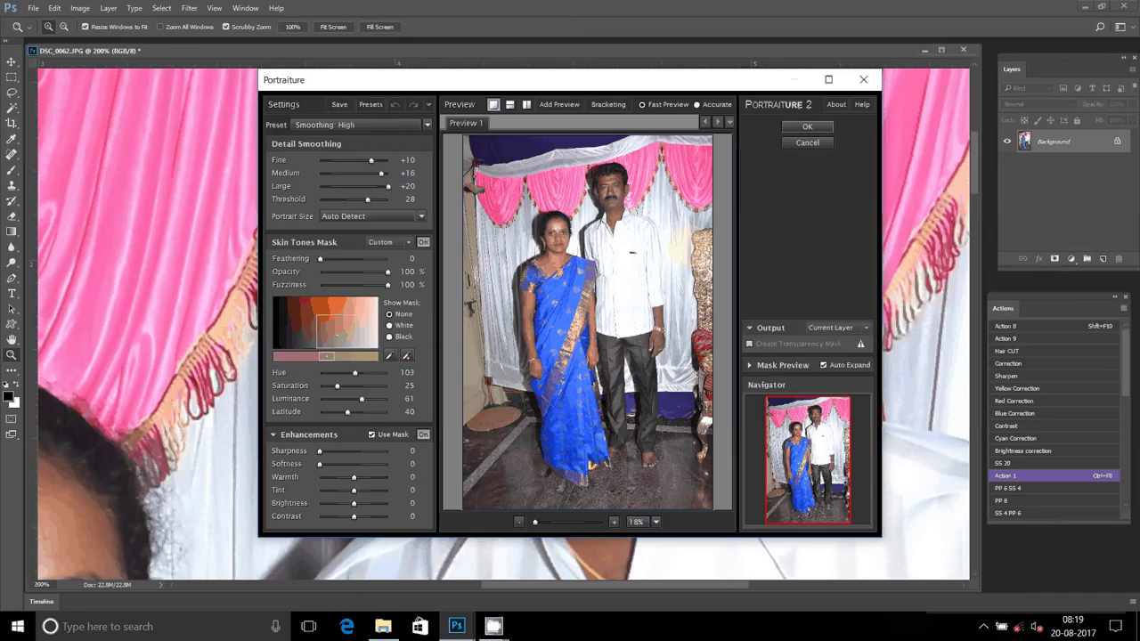
key("Return")
scroll(563, 332, "up", 2)
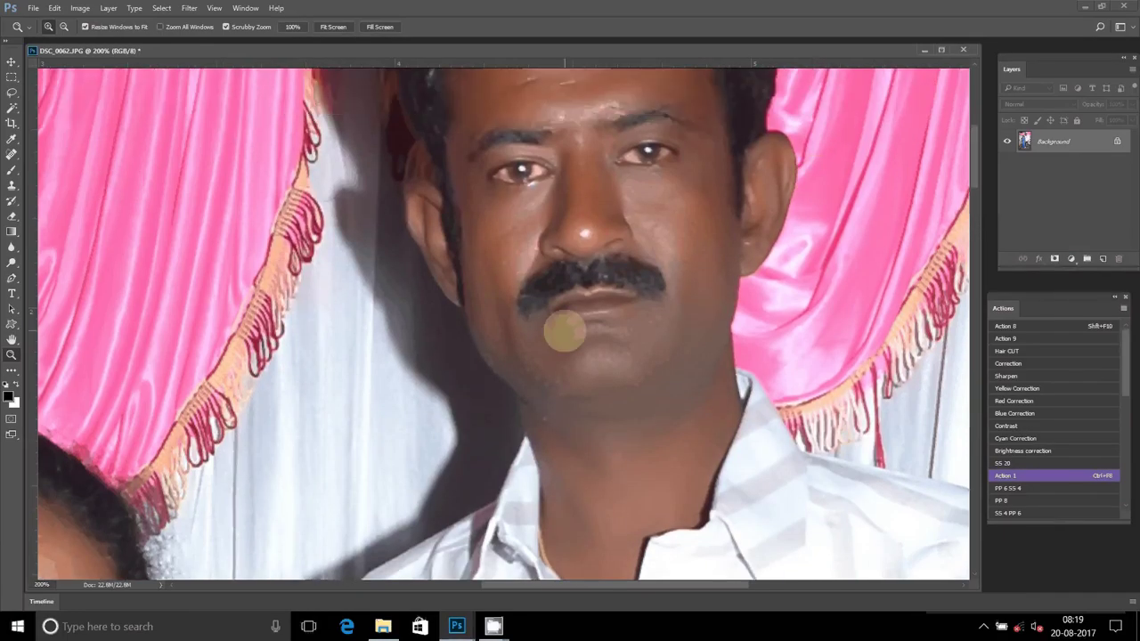
scroll(564, 332, "up", 3)
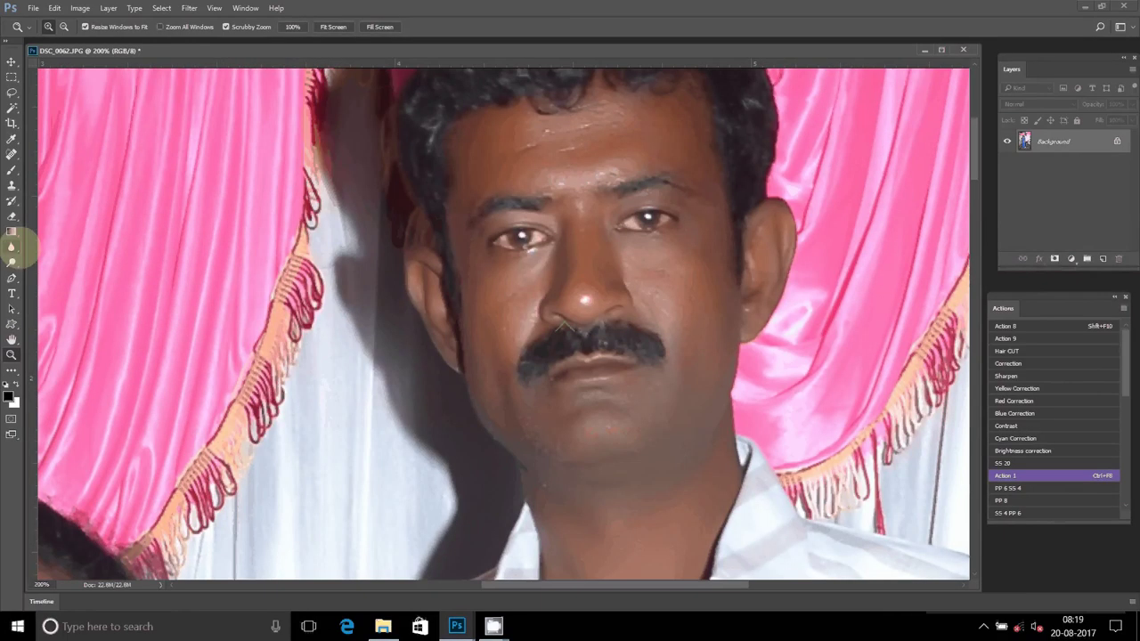
- Blur-soften the man's and woman's faces in DSC_0062, then fit the photo on screen
left_click(10, 246)
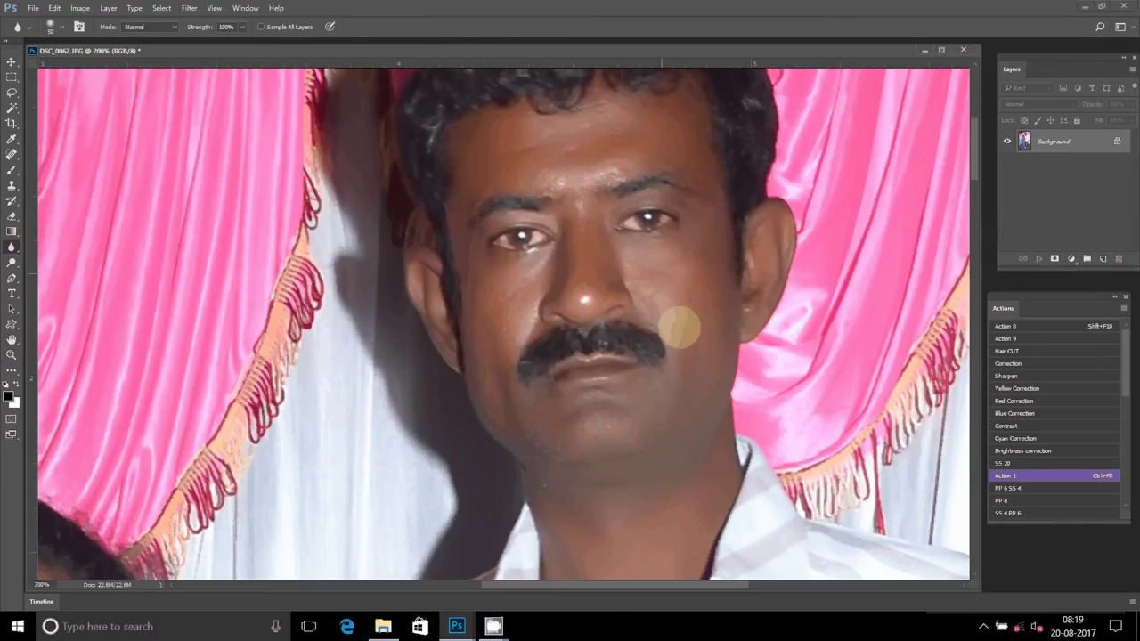
left_click(525, 279)
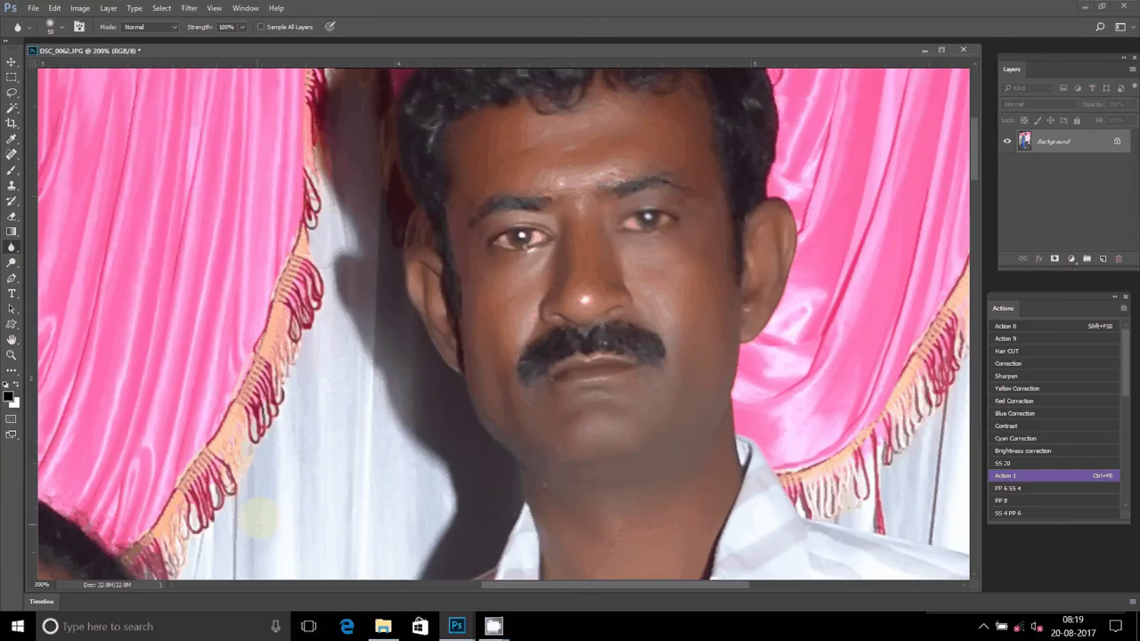
scroll(259, 517, "down", 3)
scroll(272, 412, "left", 3)
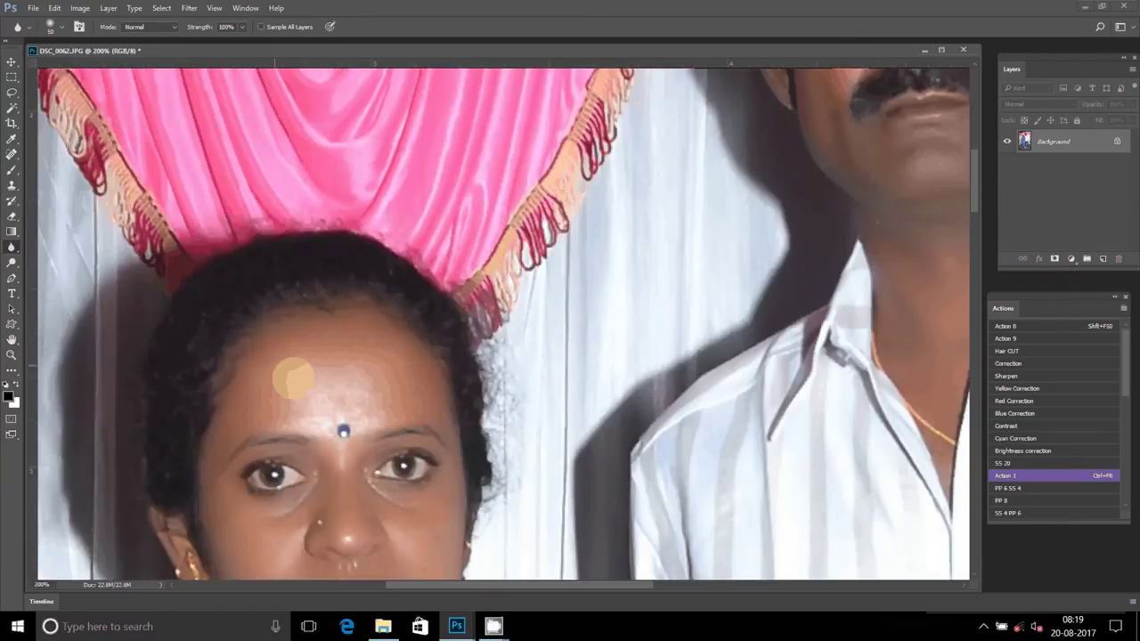
scroll(293, 379, "down", 3)
scroll(334, 392, "left", 1)
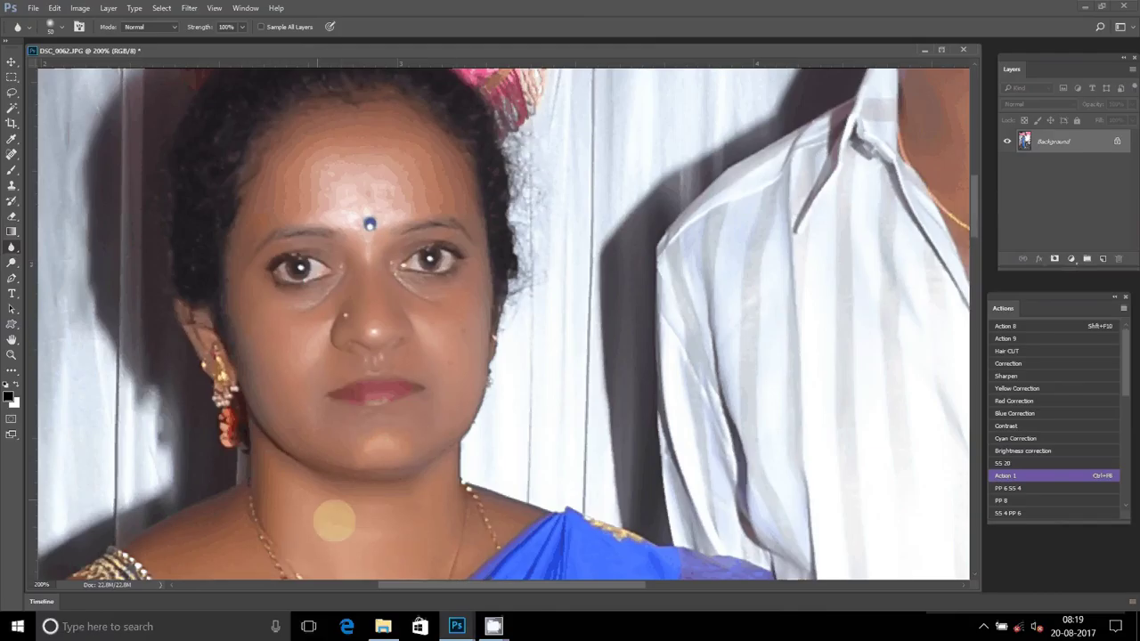
key("z")
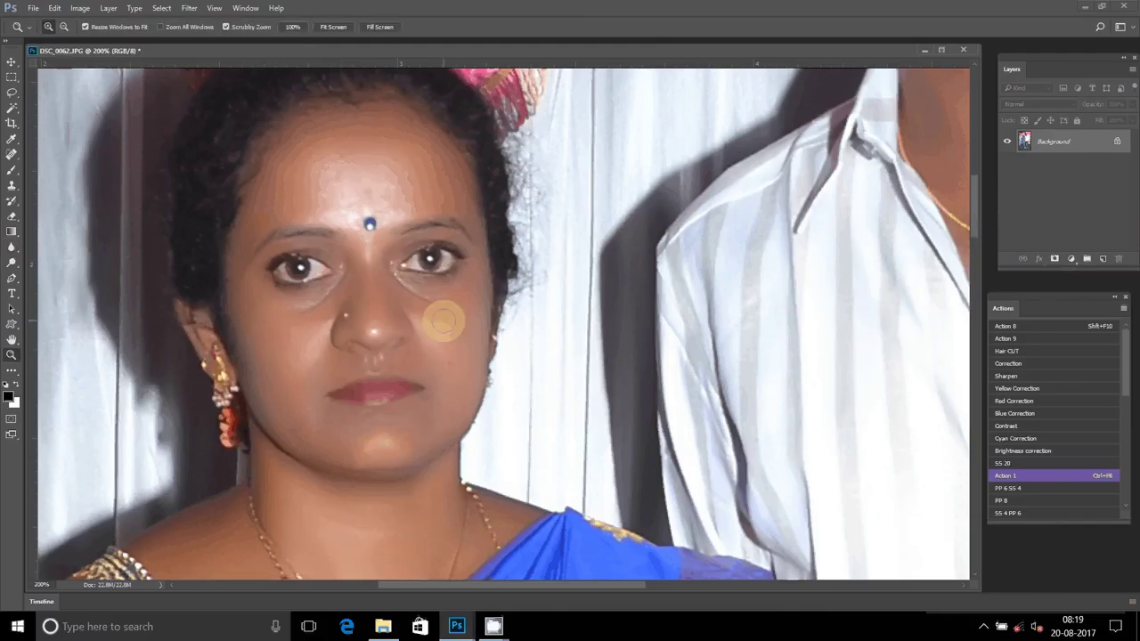
key("ctrl+0")
- Make a feathered rectangular selection around the couple in DSC_0062
key("v")
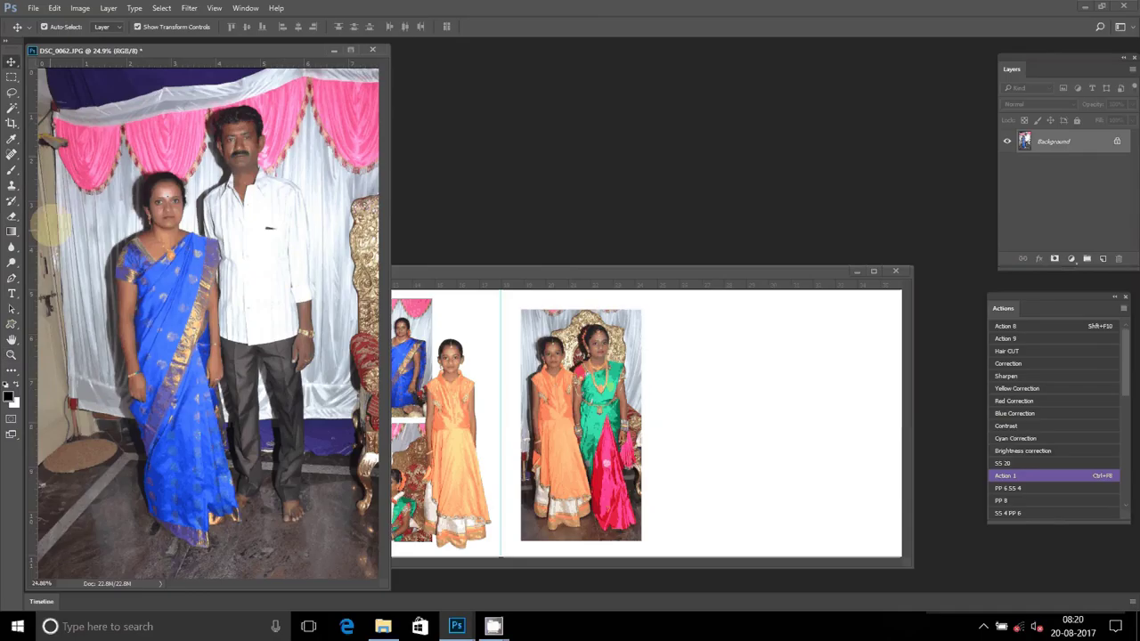
left_click(12, 77)
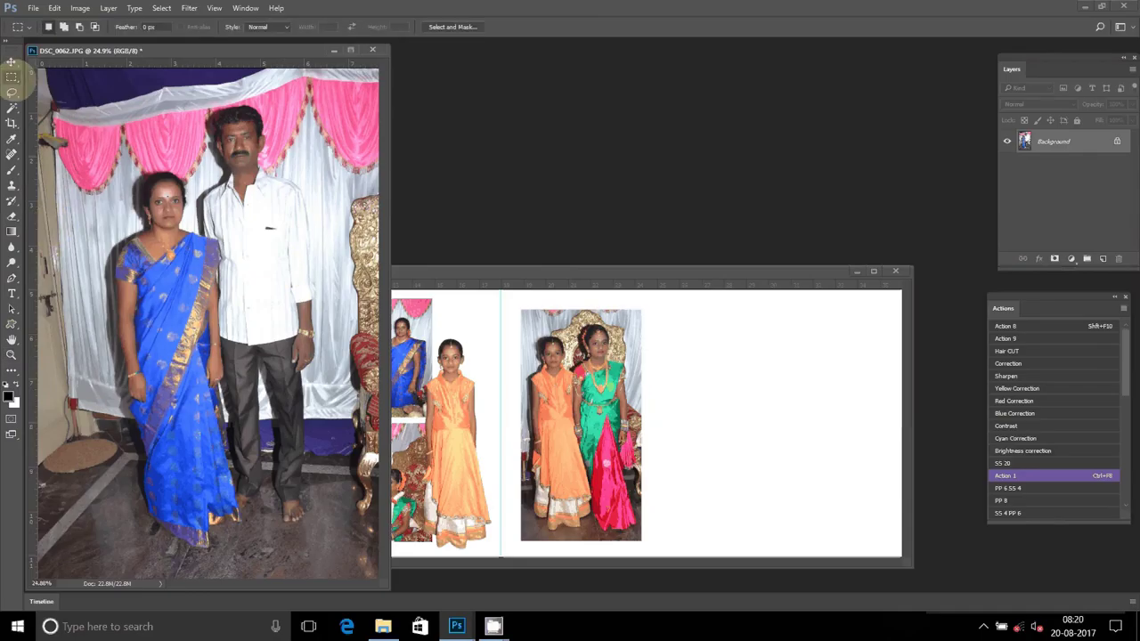
left_click_drag(108, 71, 326, 579)
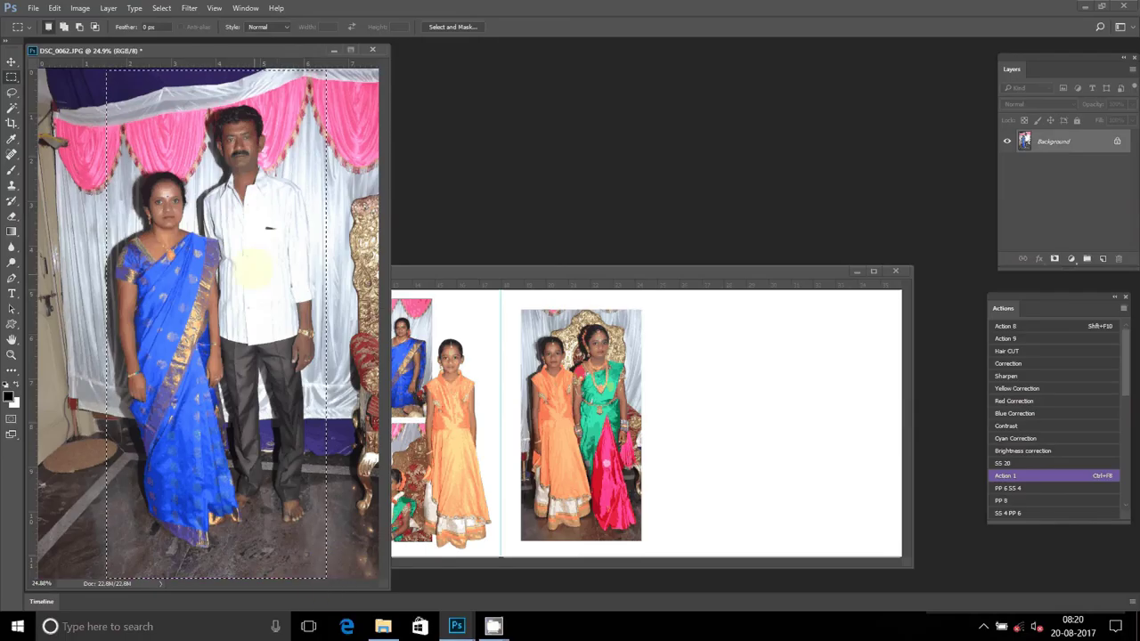
right_click(240, 238)
left_click(281, 276)
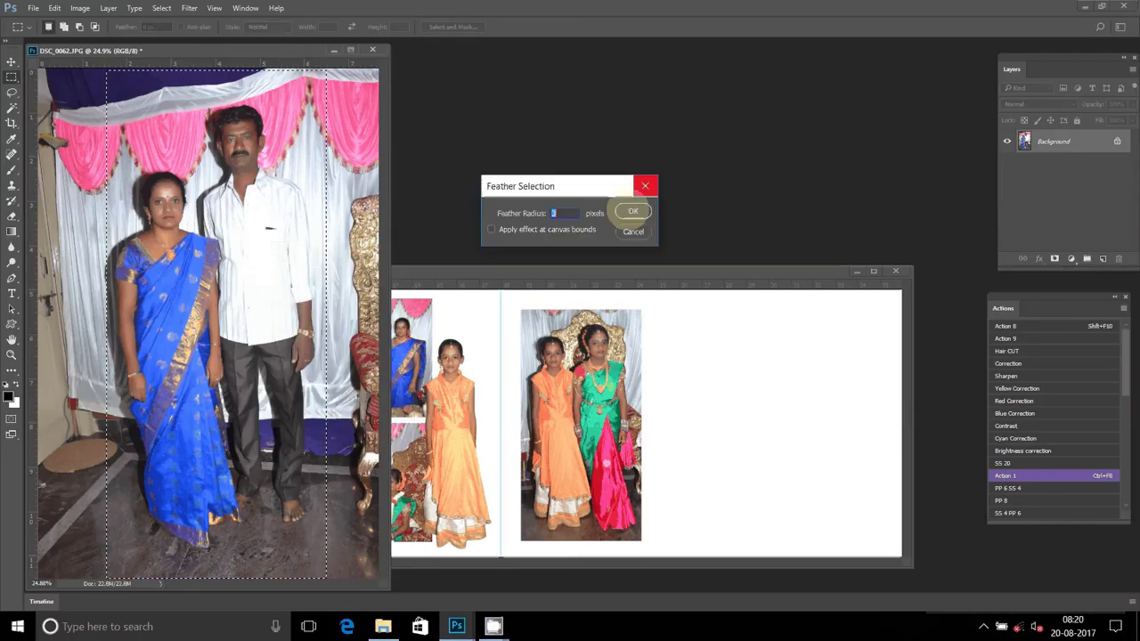
left_click(633, 211)
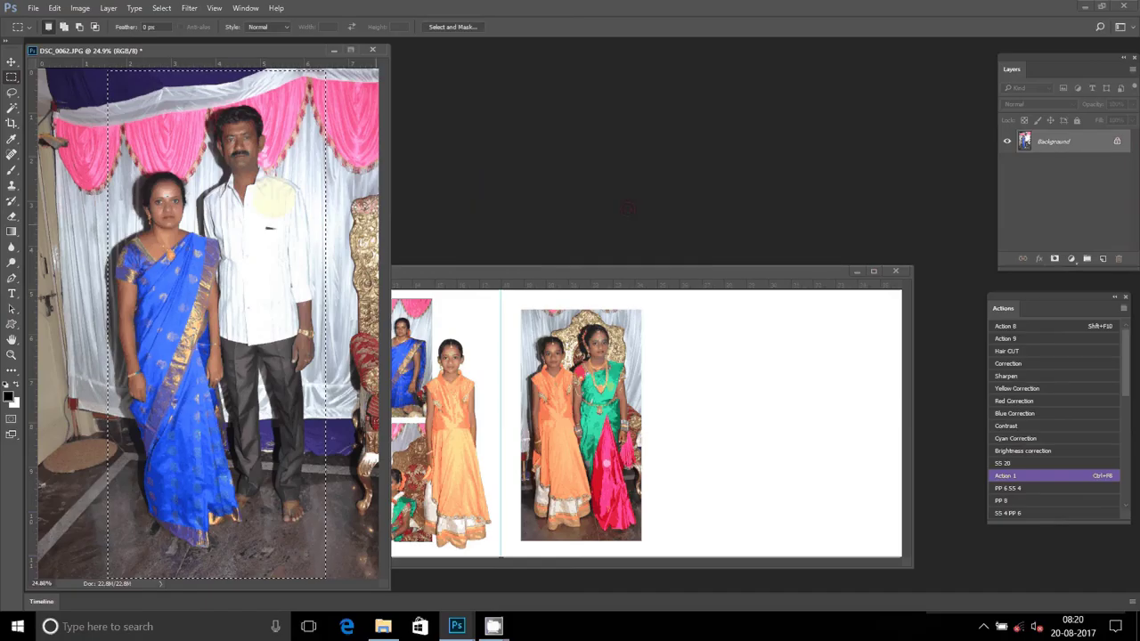
- Copy the couple onto the right page as Layer 8, enlarge it, and close DSC_0062
key("v")
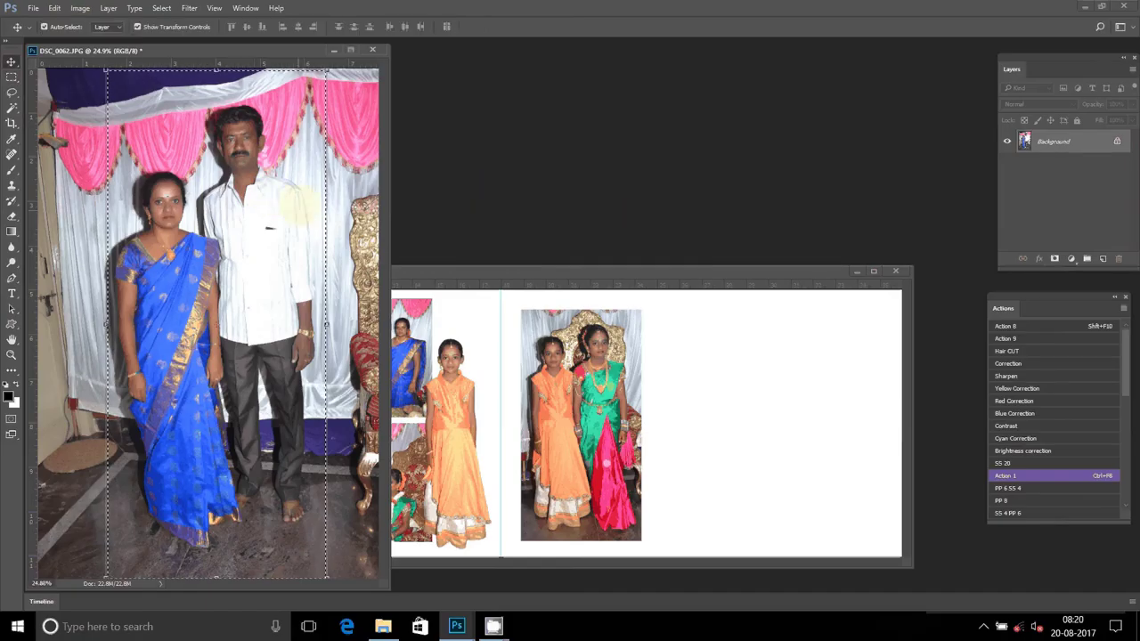
mouse_move(298, 205)
left_mouse_down()
mouse_move(677, 365)
mouse_move(712, 351)
mouse_move(725, 327)
left_mouse_up()
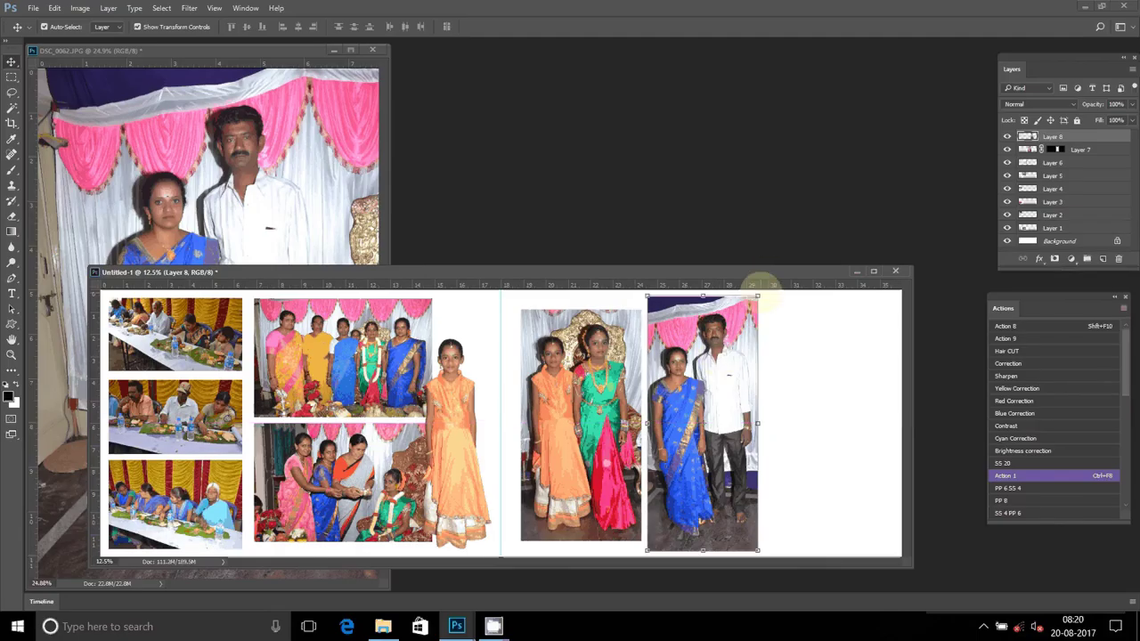
left_click_drag(758, 296, 763, 290)
key("Return")
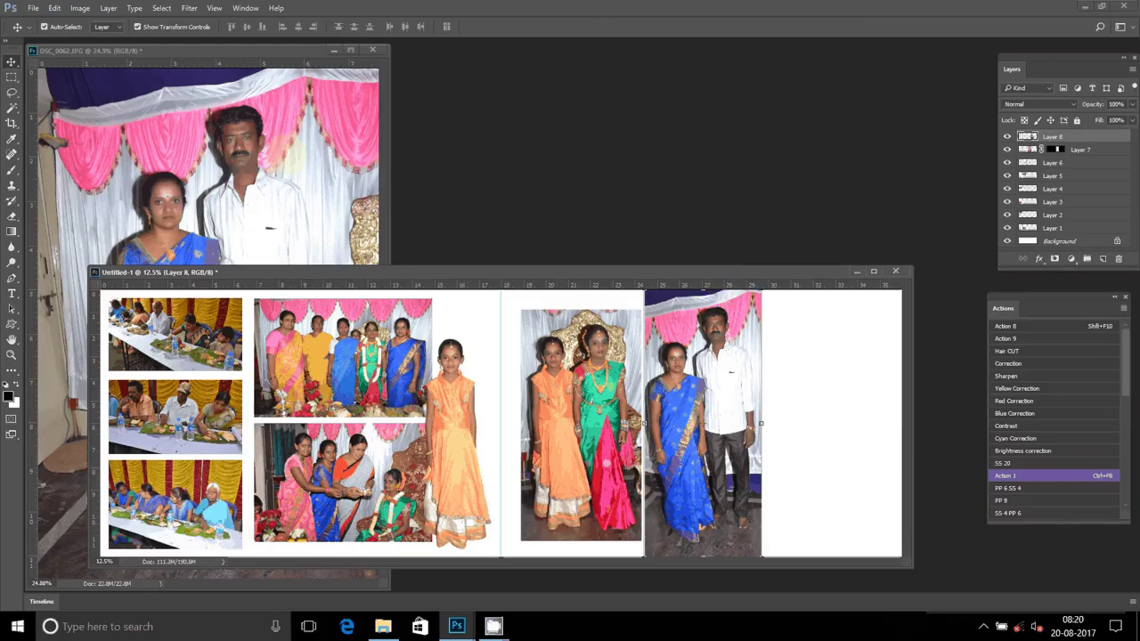
left_click(289, 156)
key("ctrl+w")
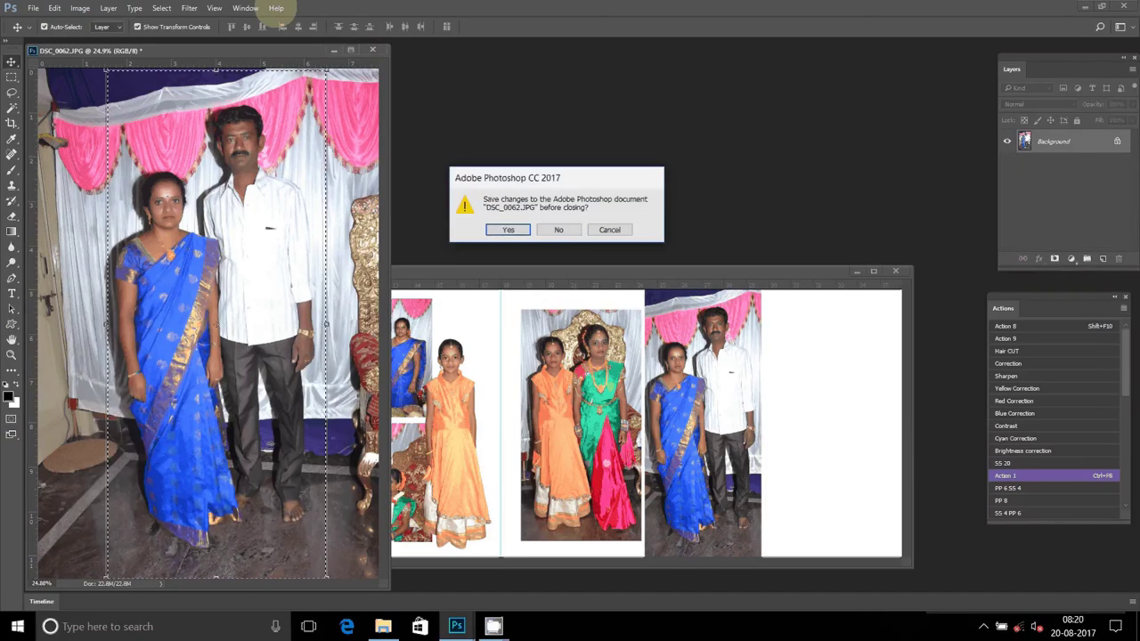
- Discard DSC_0062 into the Delete folder and open DSC_0032 in Photoshop
key("n")
left_click(499, 623)
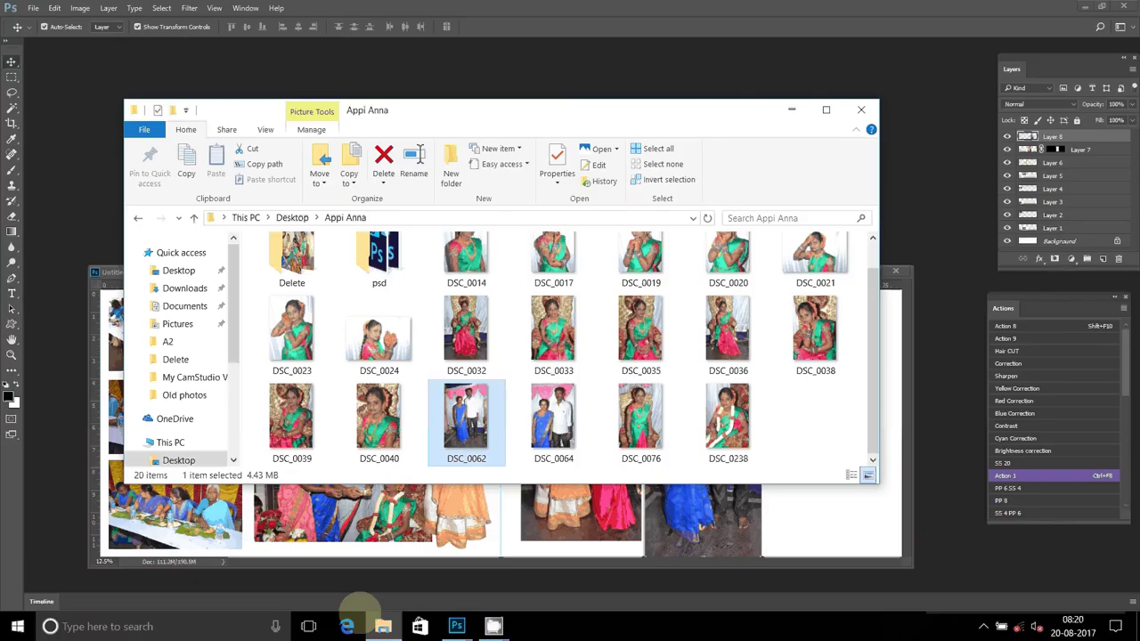
mouse_move(465, 418)
left_mouse_down()
mouse_move(338, 397)
mouse_move(319, 294)
left_mouse_up()
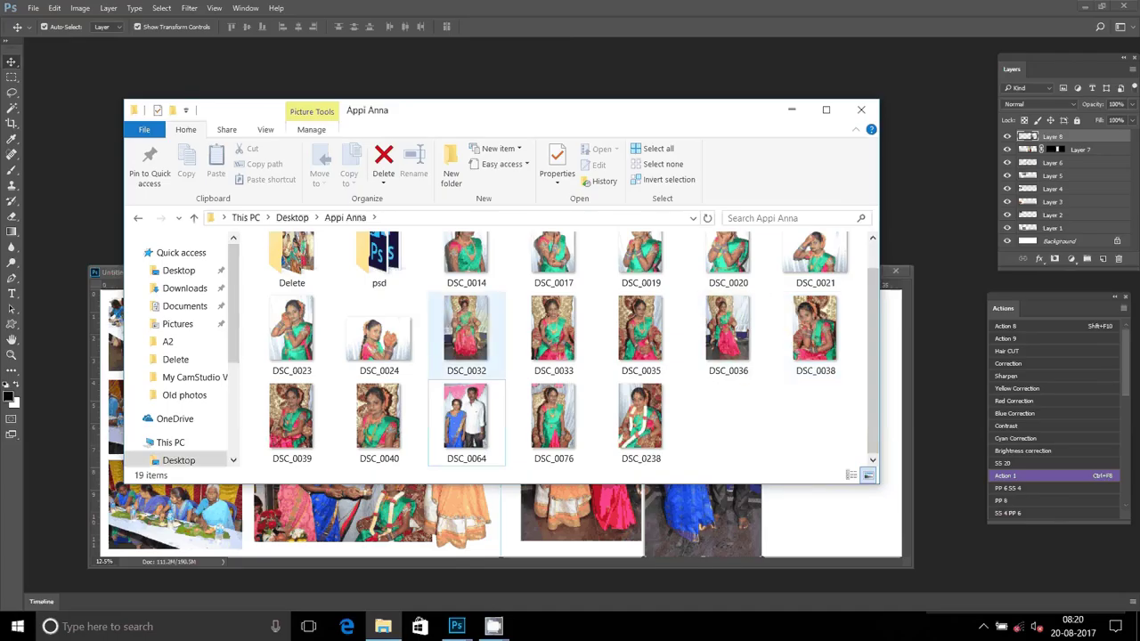
mouse_move(466, 334)
left_mouse_down()
mouse_move(502, 290)
mouse_move(1006, 579)
left_mouse_up()
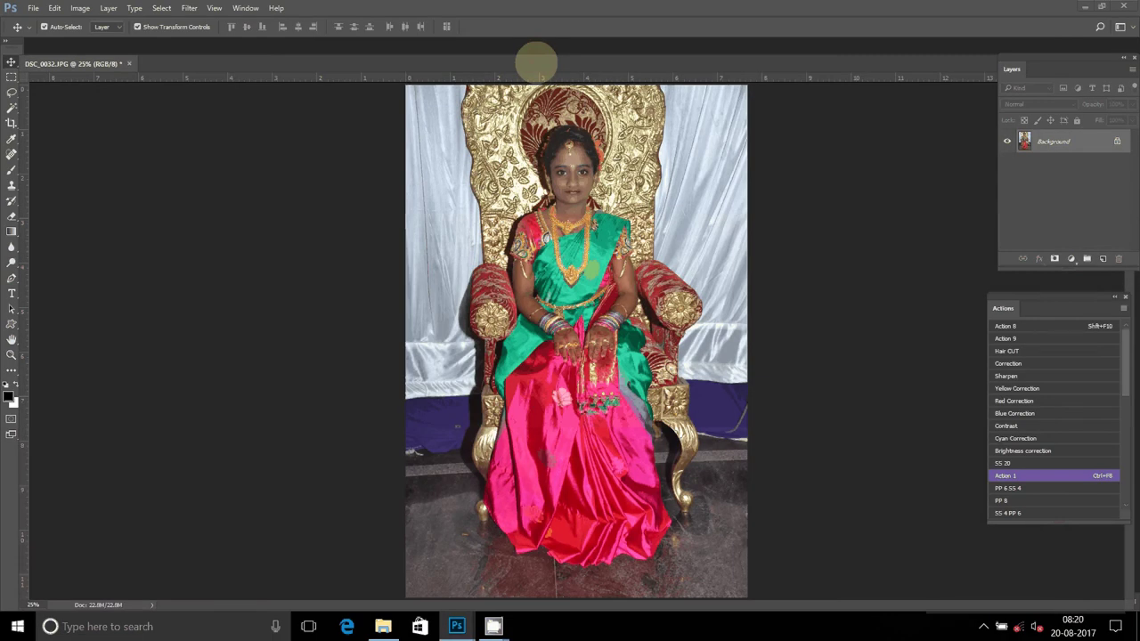
- Float DSC_0032 in its own window and zoom to 200% on the girl's face
left_click_drag(537, 63, 205, 64)
key("z")
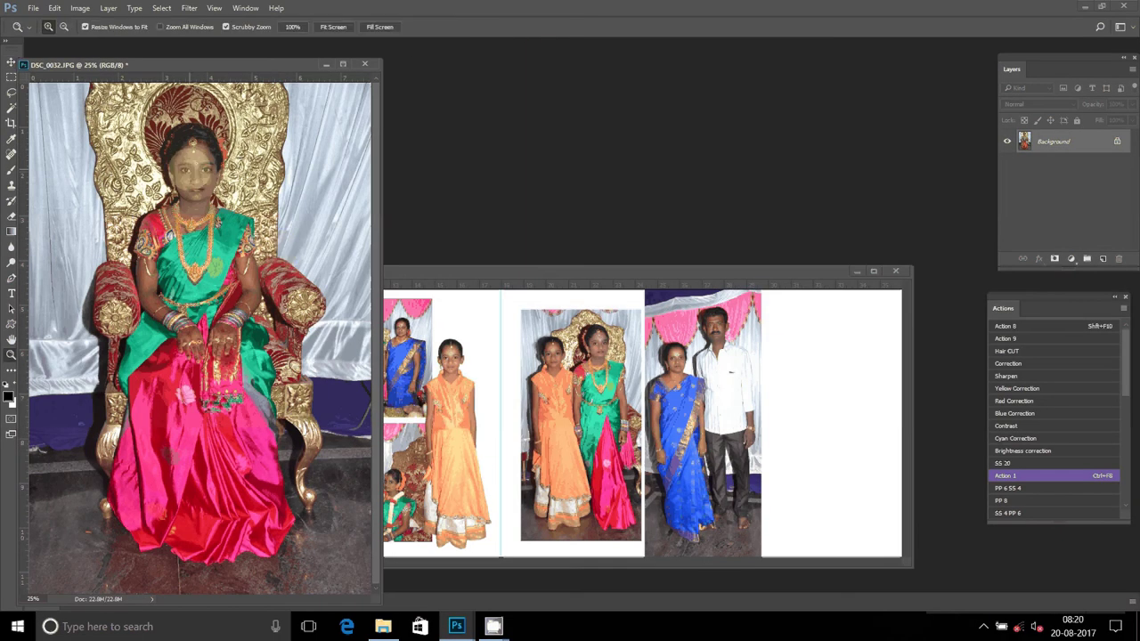
left_click_drag(192, 174, 540, 339)
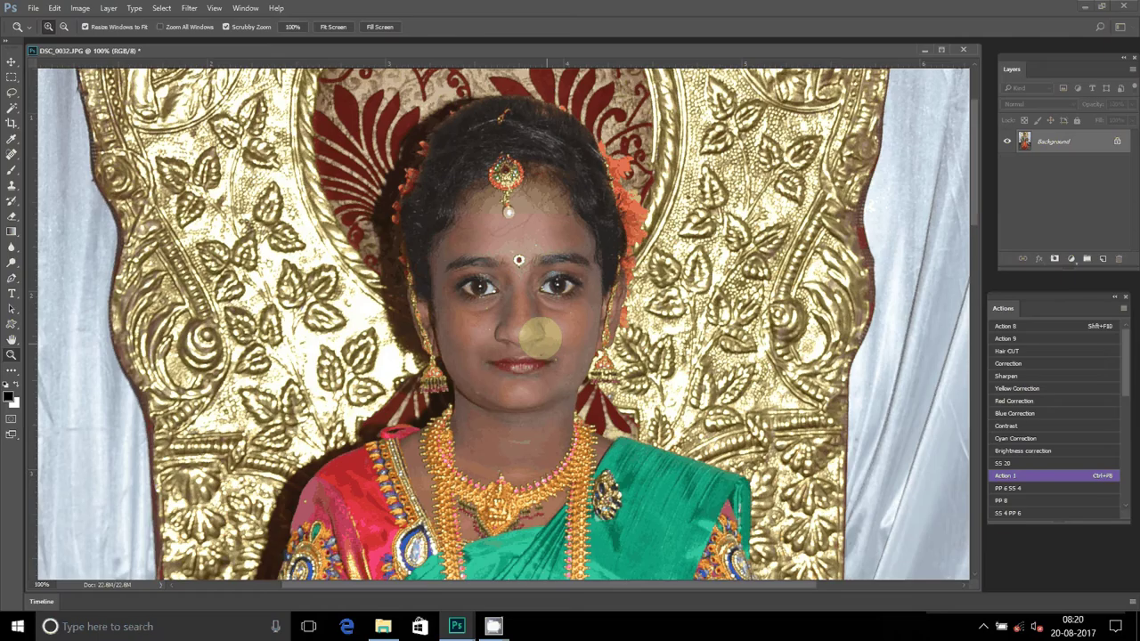
left_click(541, 337)
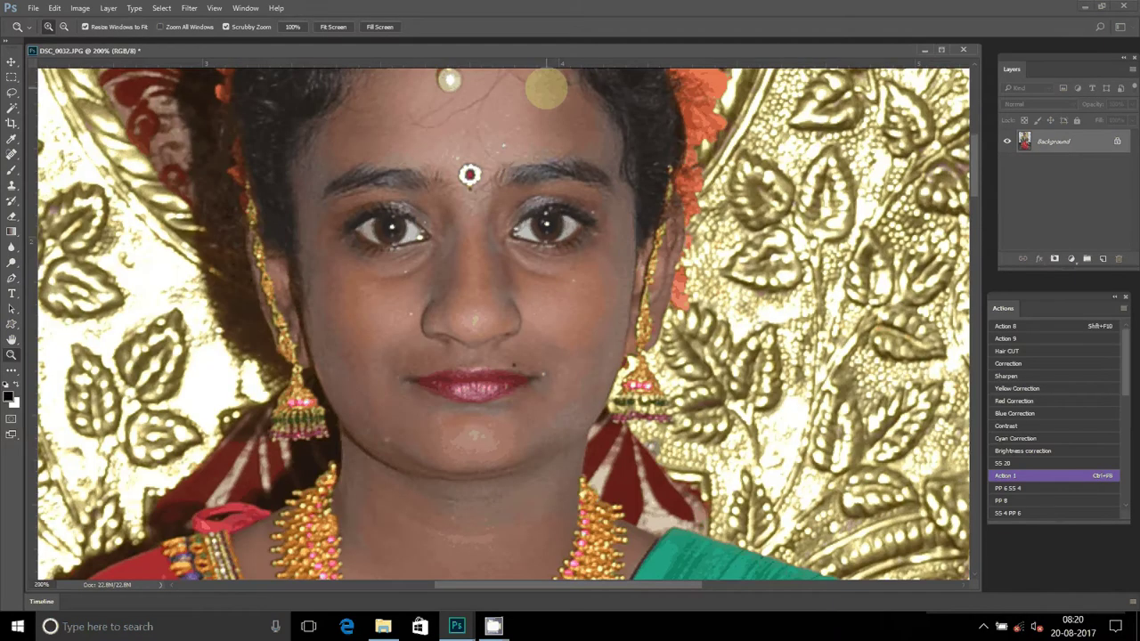
- Check the photo's Image Size without changes, then browse the Filter menu
right_click(526, 50)
left_click(570, 71)
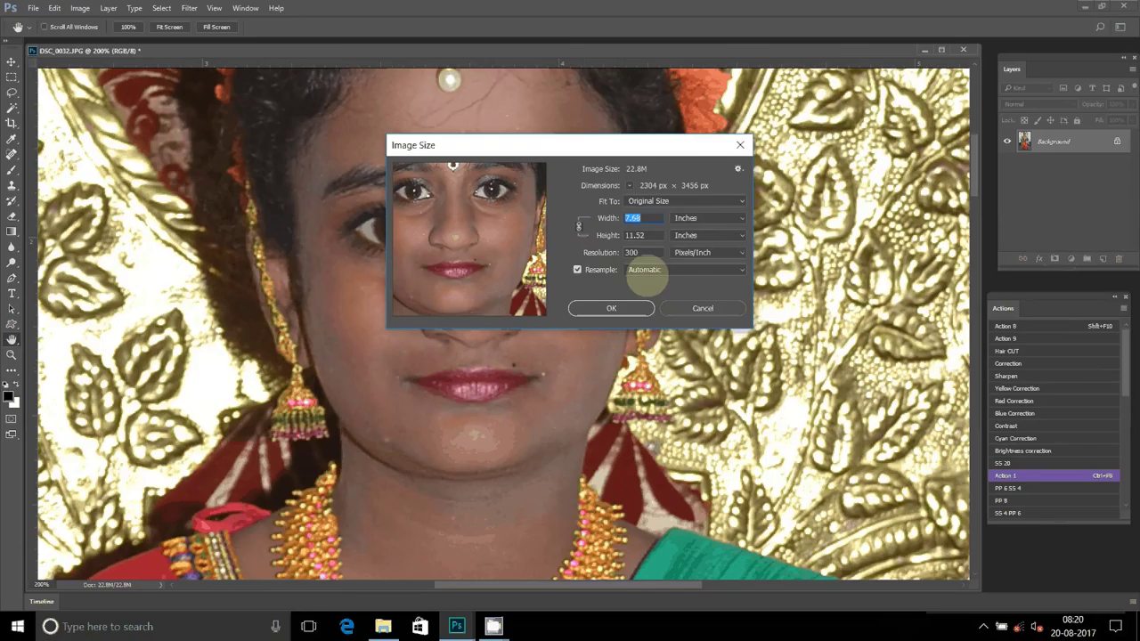
key("Escape")
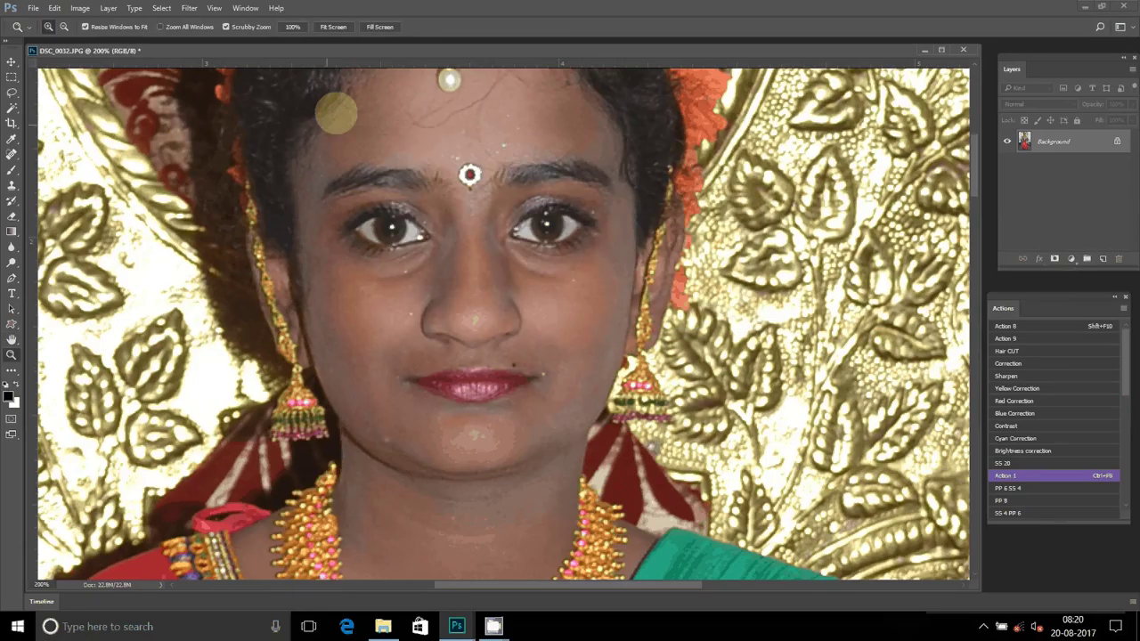
left_click(162, 8)
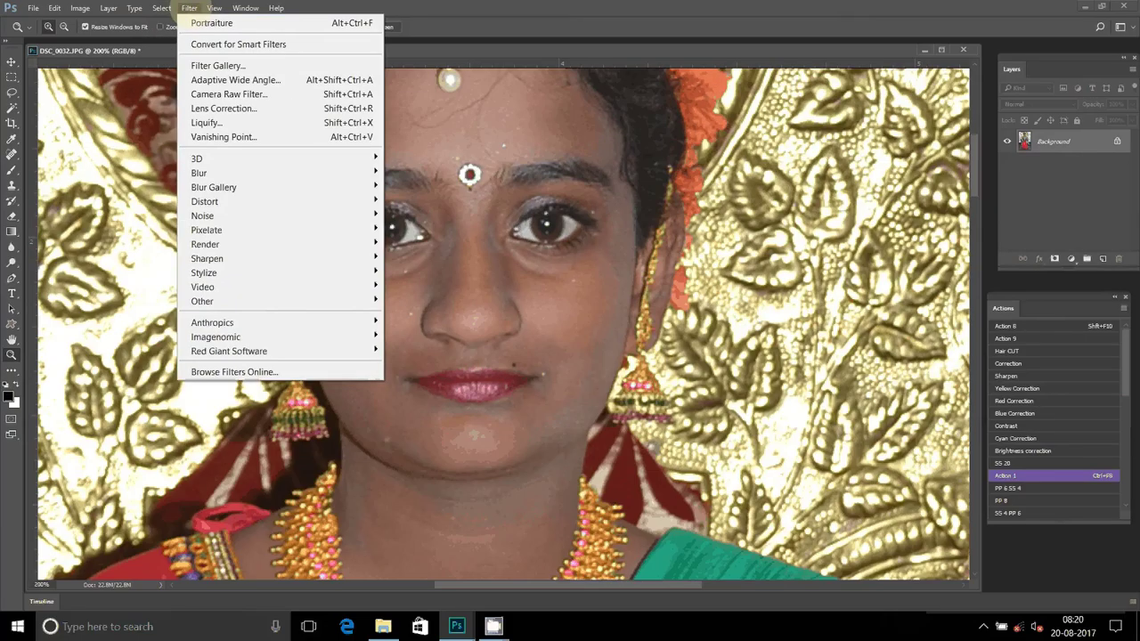
mouse_move(213, 322)
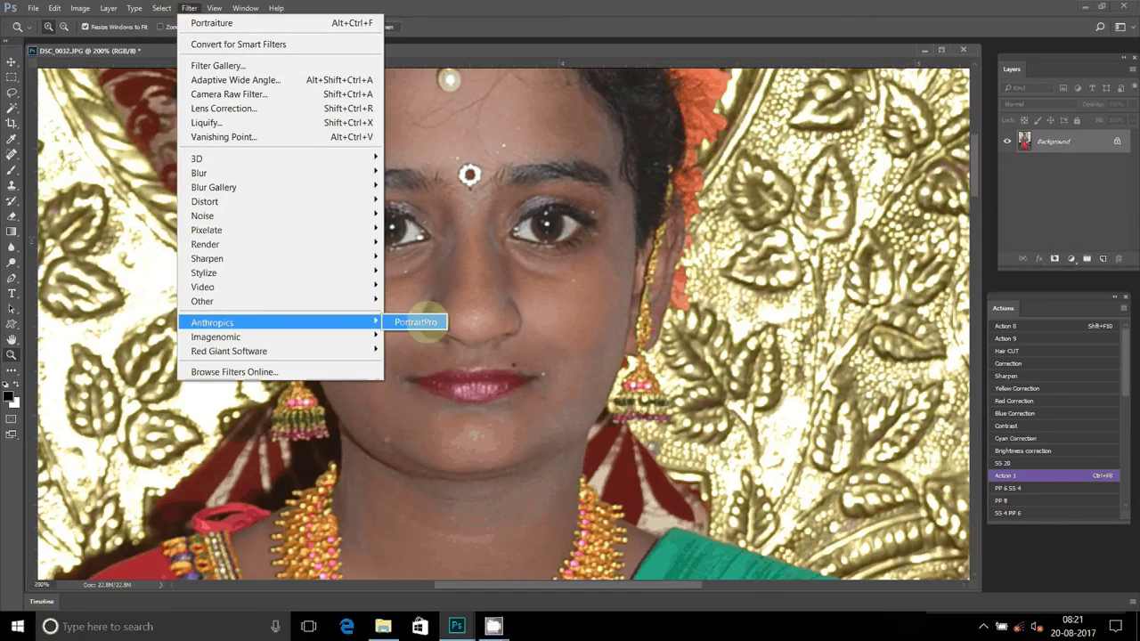
- Enhance the girl's face in PortraitPro as Female with preset 01 and choose a save option
left_click(418, 322)
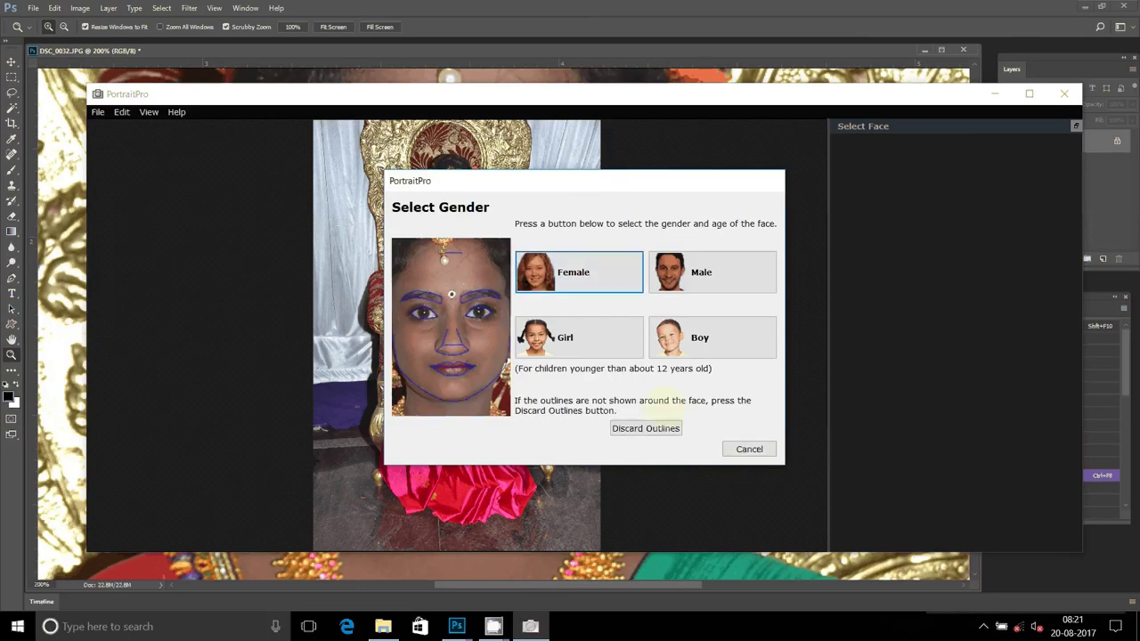
key("Return")
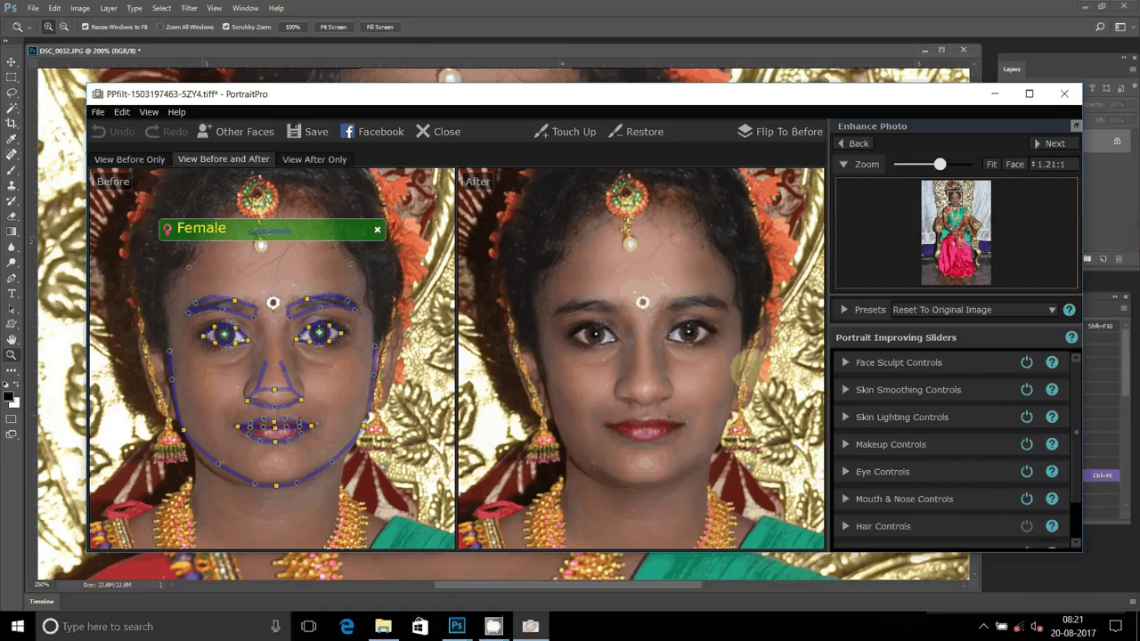
left_click(947, 310)
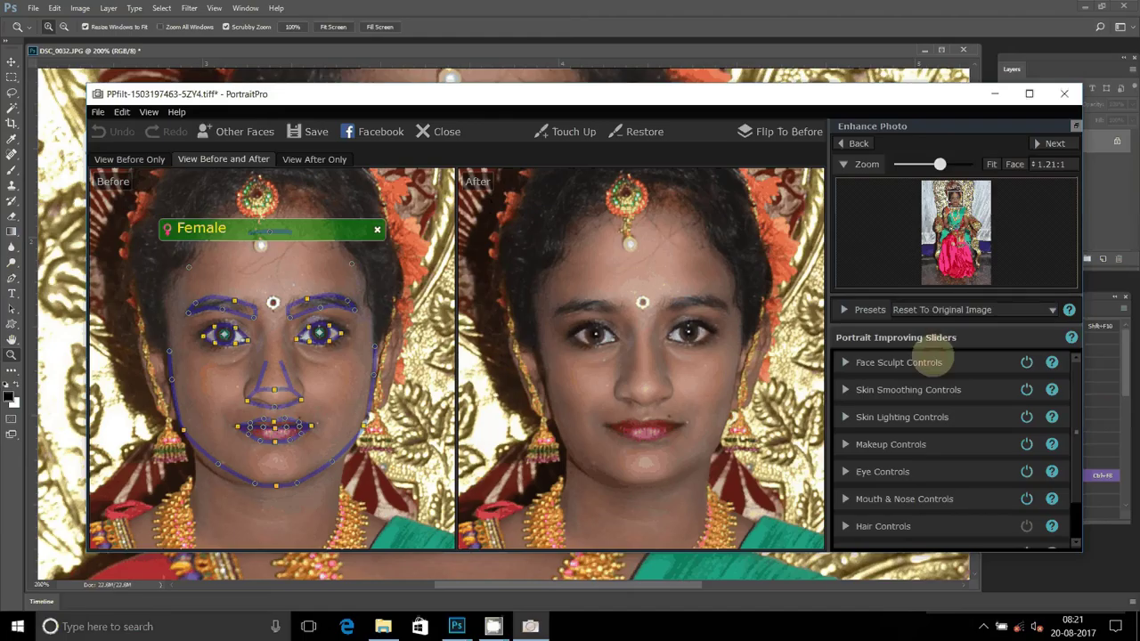
left_click(919, 362)
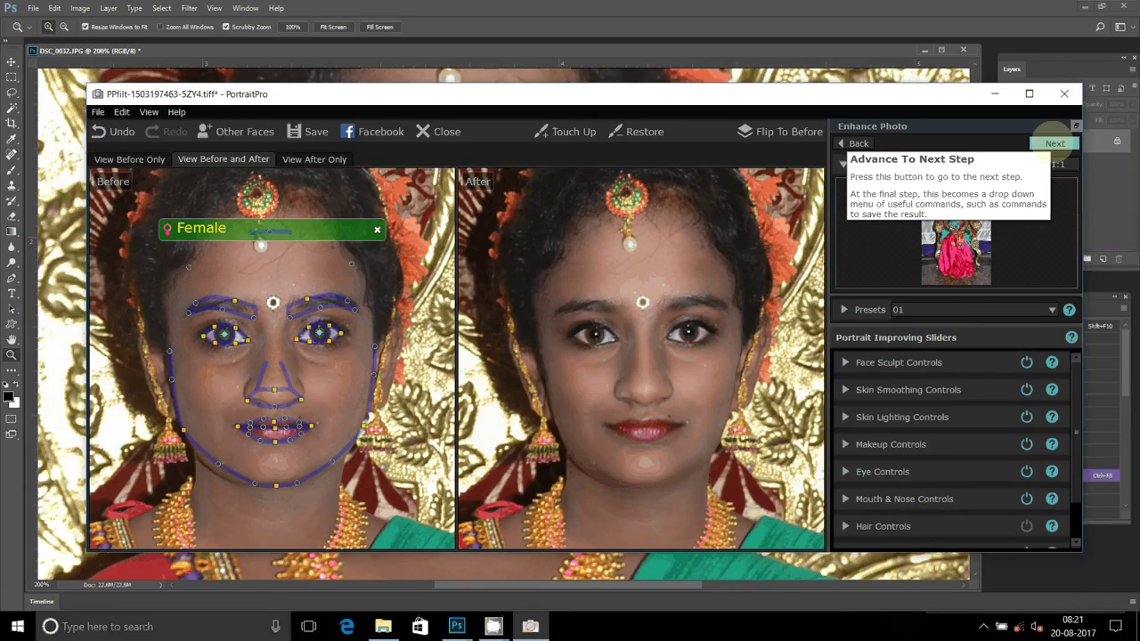
left_click(1055, 142)
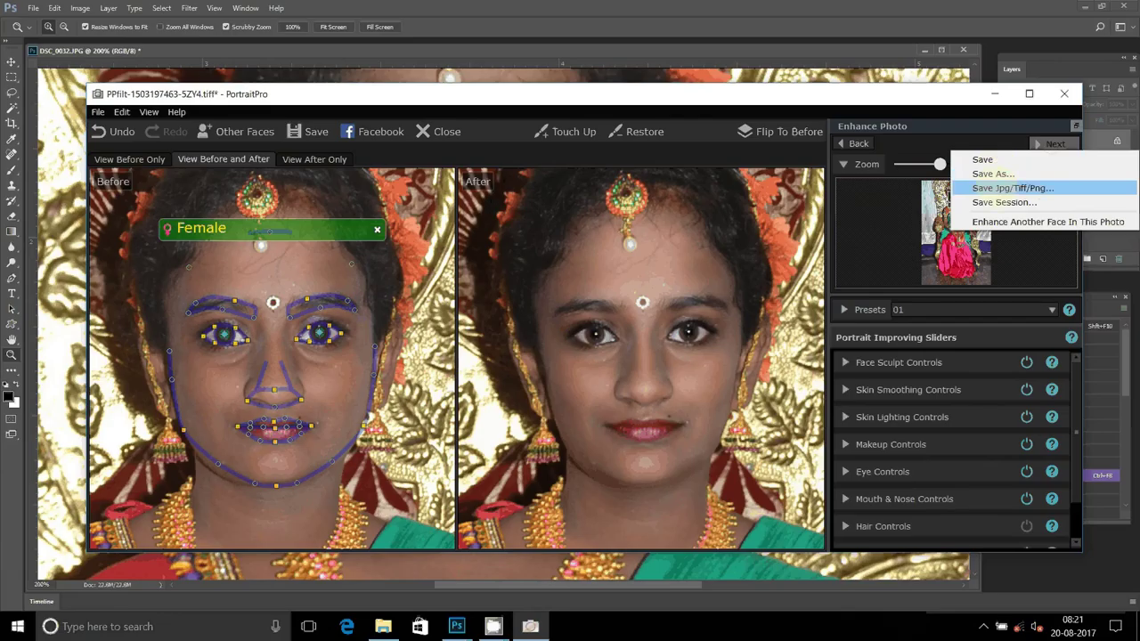
left_click(1013, 188)
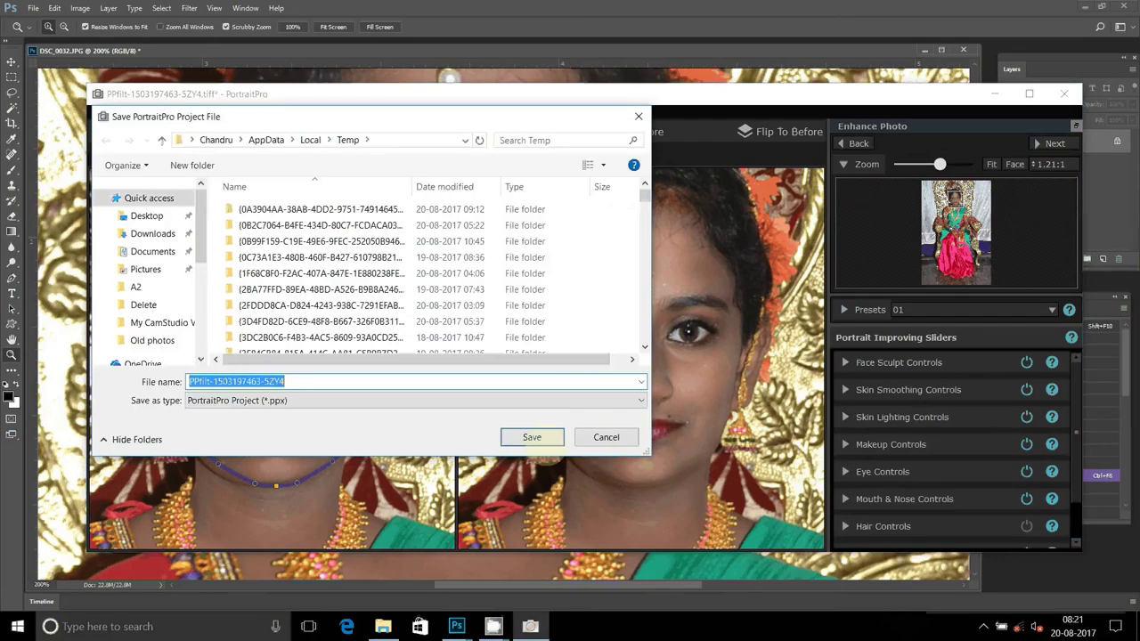
- Cancel the project-file save and abandon a TIFF save attempt
left_click(606, 436)
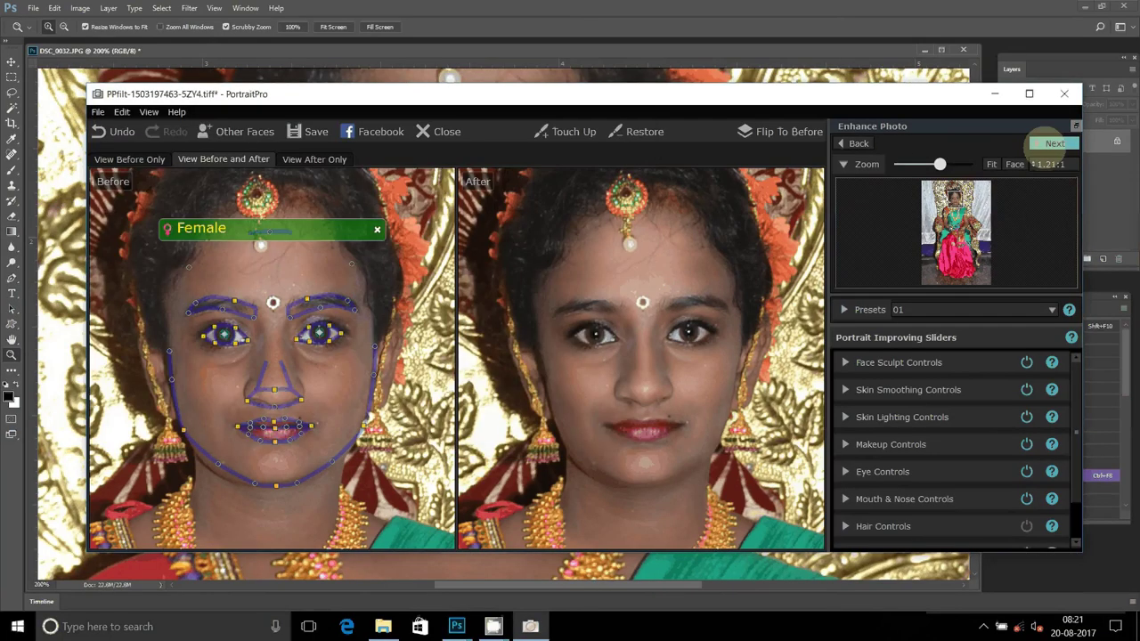
left_click(1054, 143)
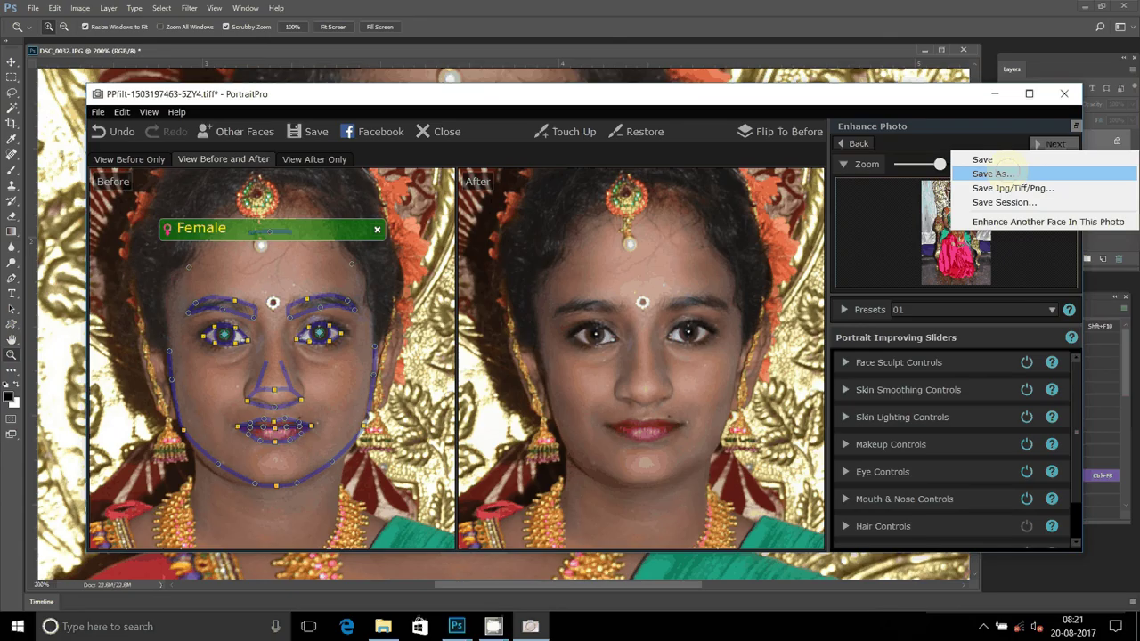
left_click(1006, 173)
left_click(301, 400)
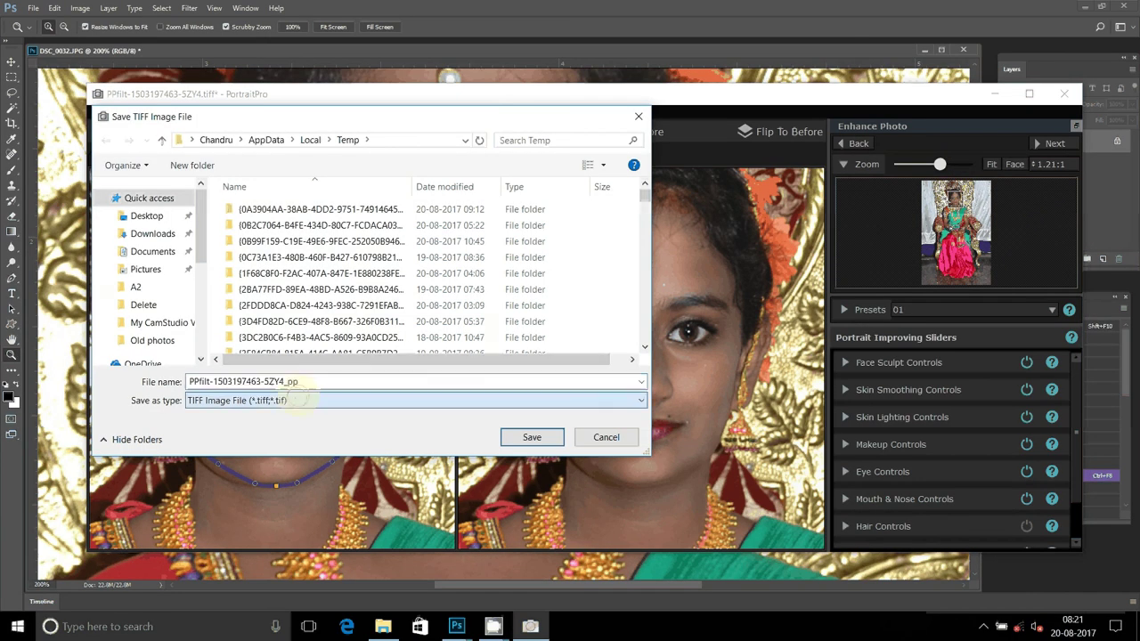
key("Escape")
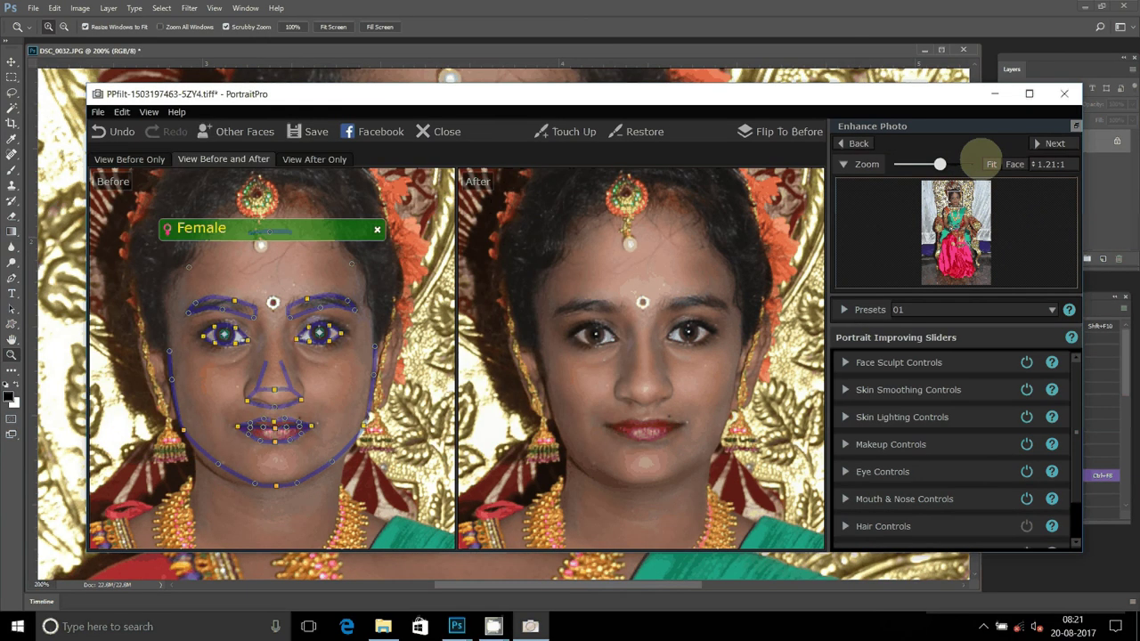
- Save the enhanced portrait as a quality 80 JPEG in Pictures, then close PortraitPro and DSC_0032
left_click(1054, 143)
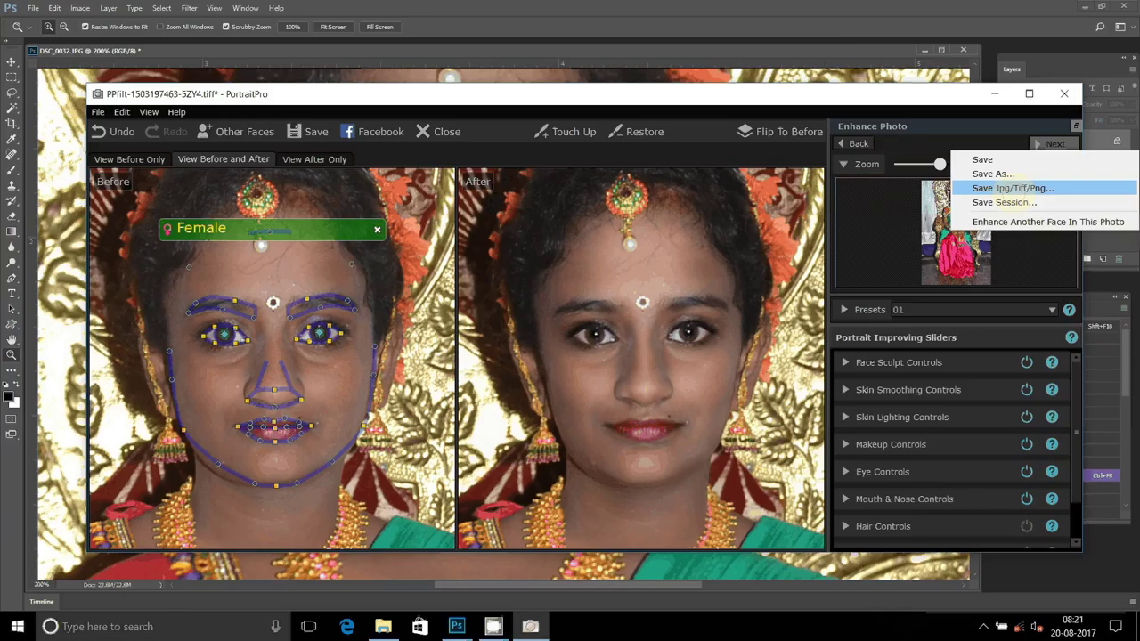
left_click(1013, 188)
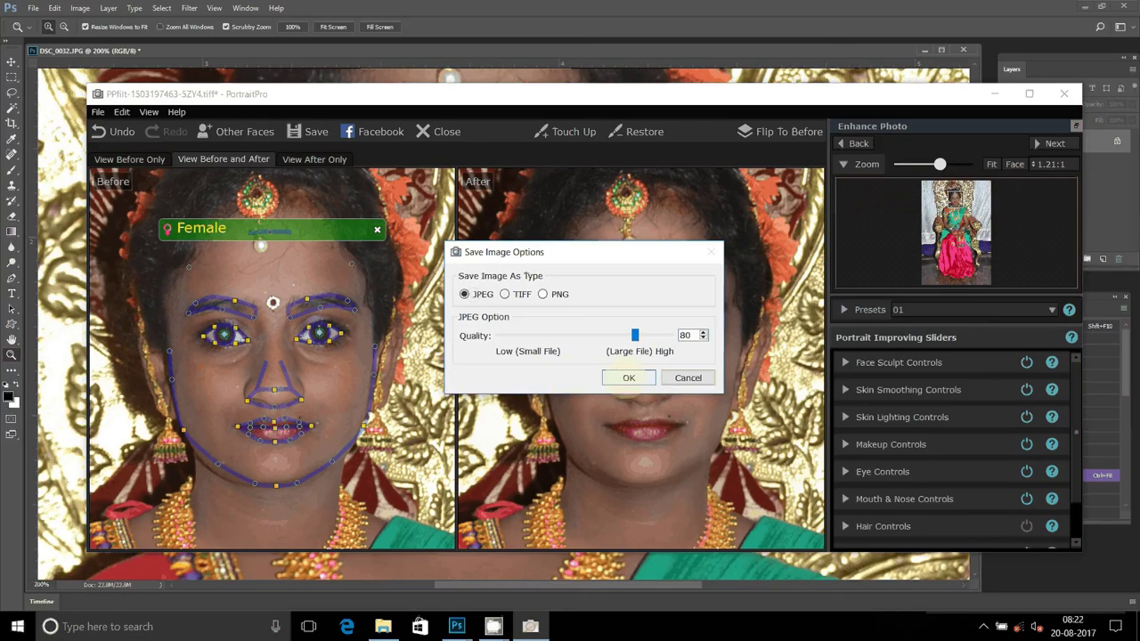
left_click(629, 378)
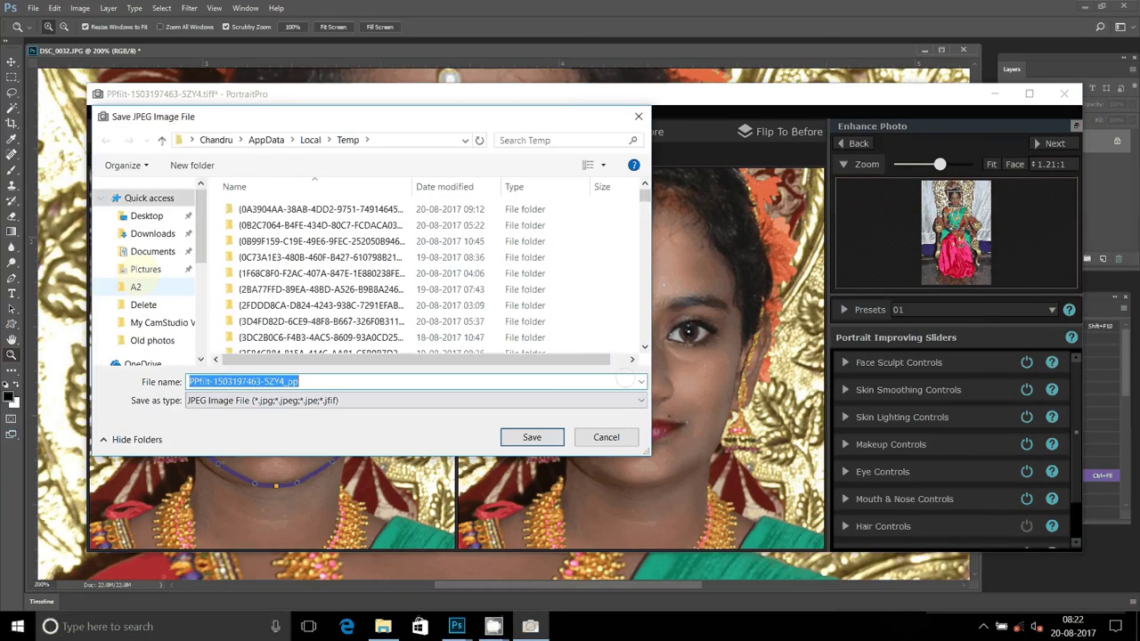
left_click(147, 269)
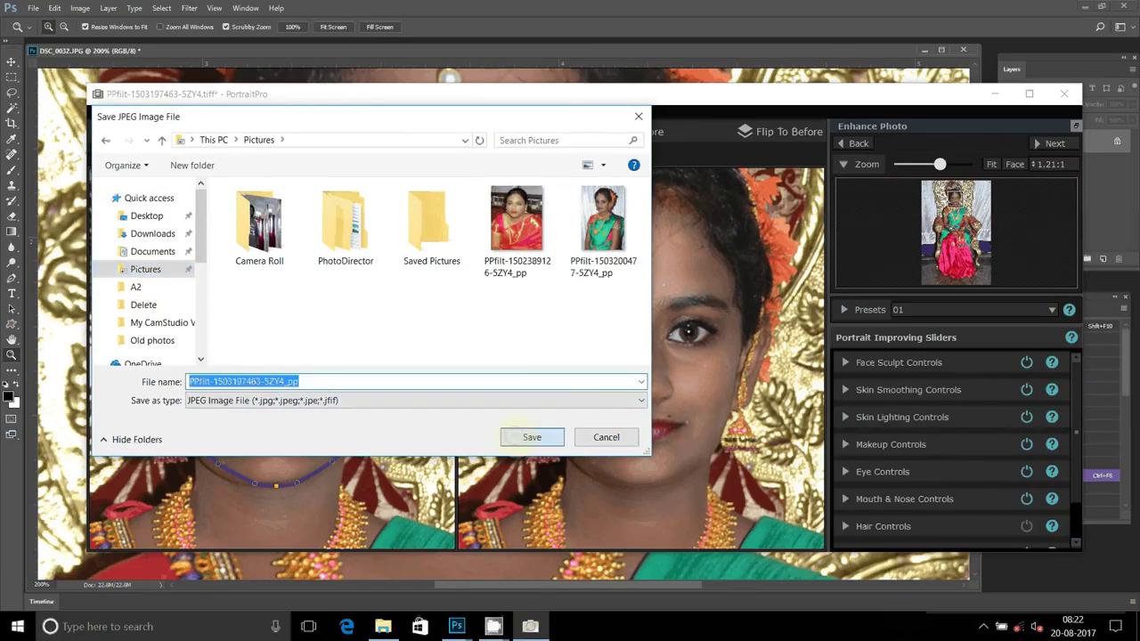
left_click(527, 435)
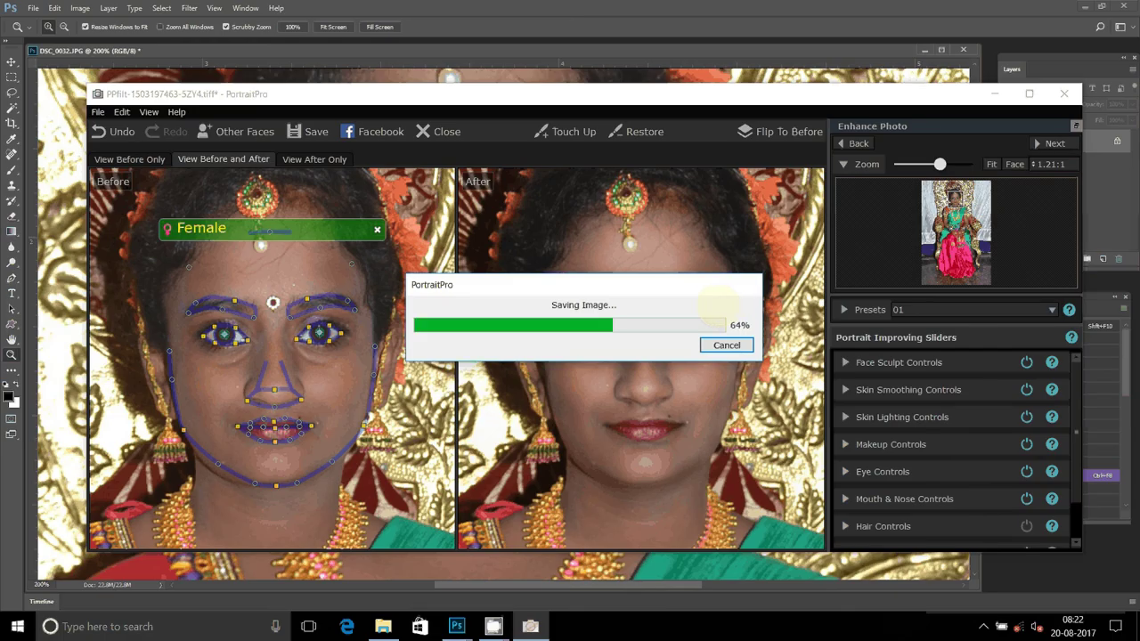
left_click(1063, 93)
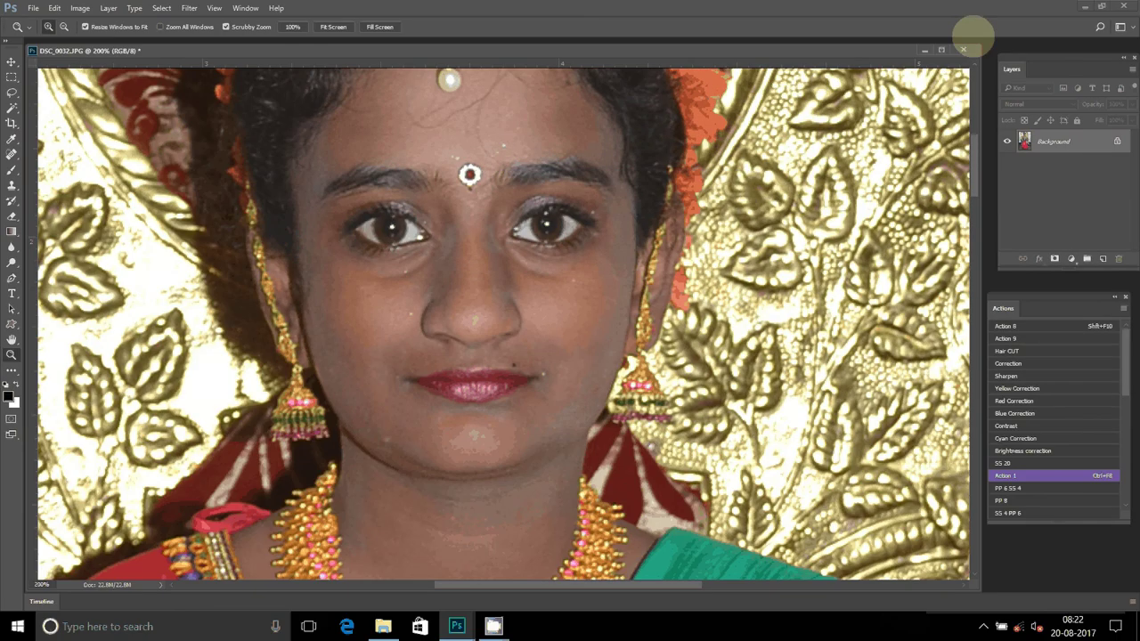
left_click(963, 50)
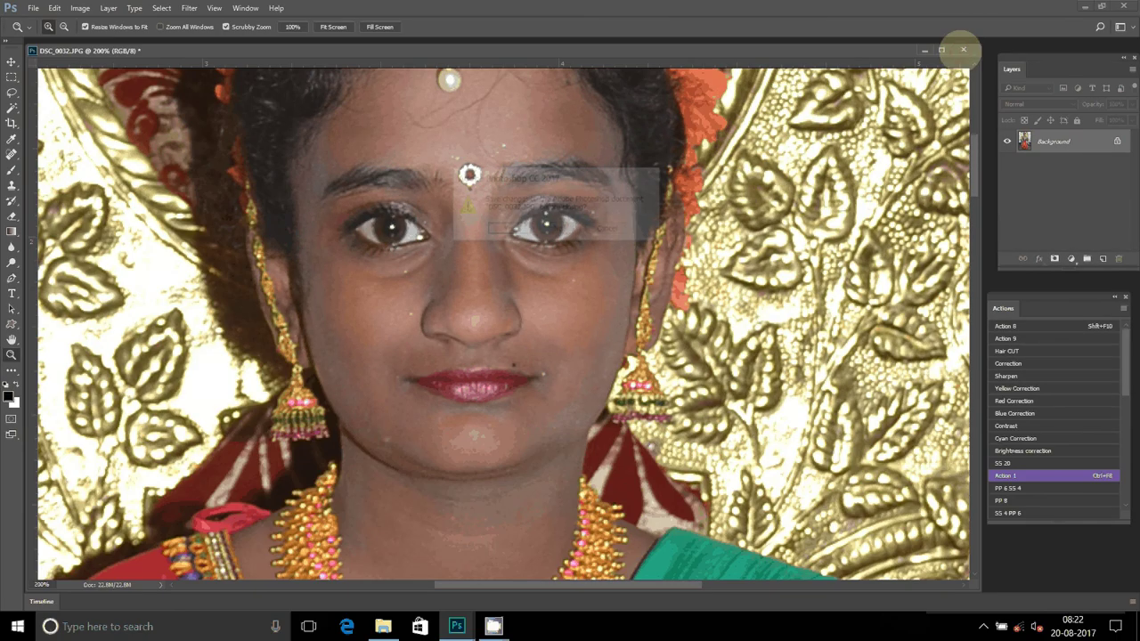
left_click(555, 228)
double_click(769, 176)
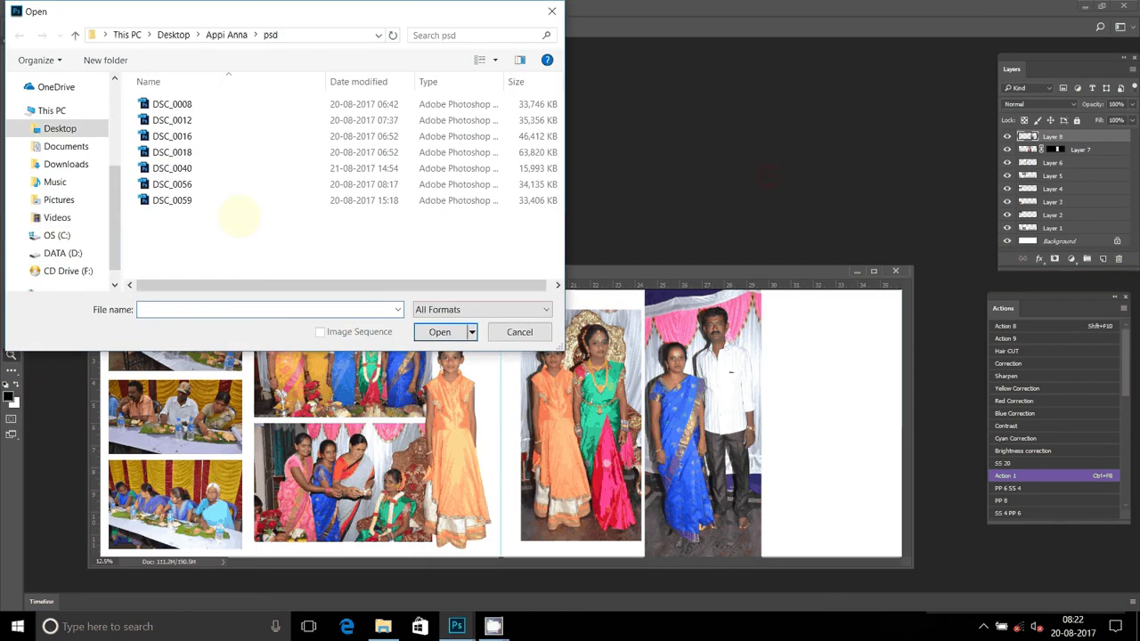
left_click(59, 199)
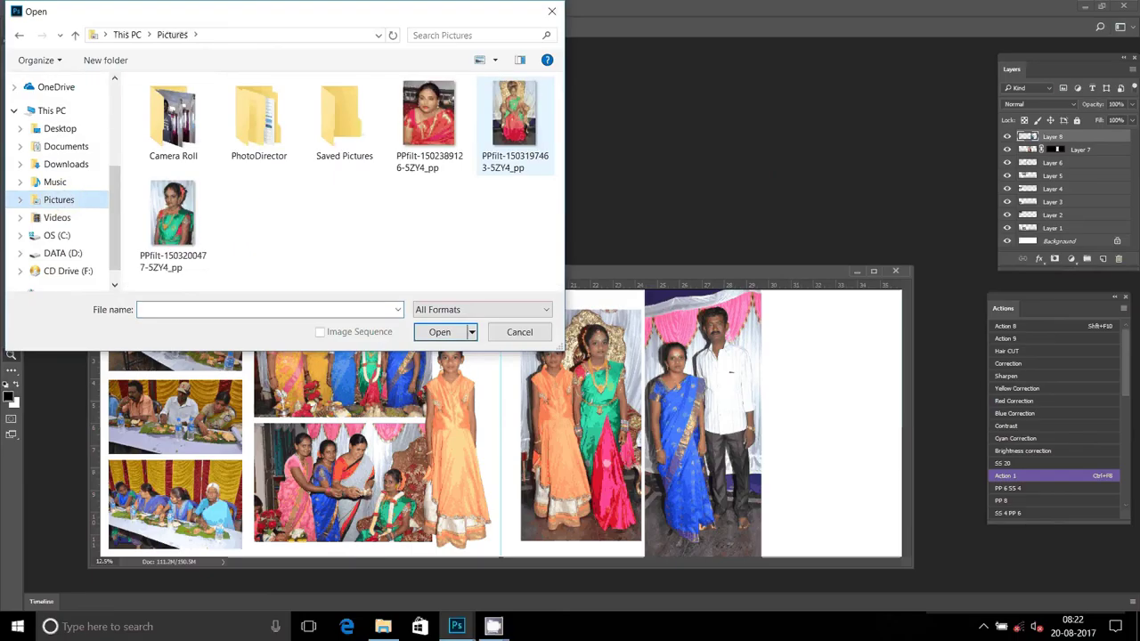
left_click(515, 125)
left_click(439, 331)
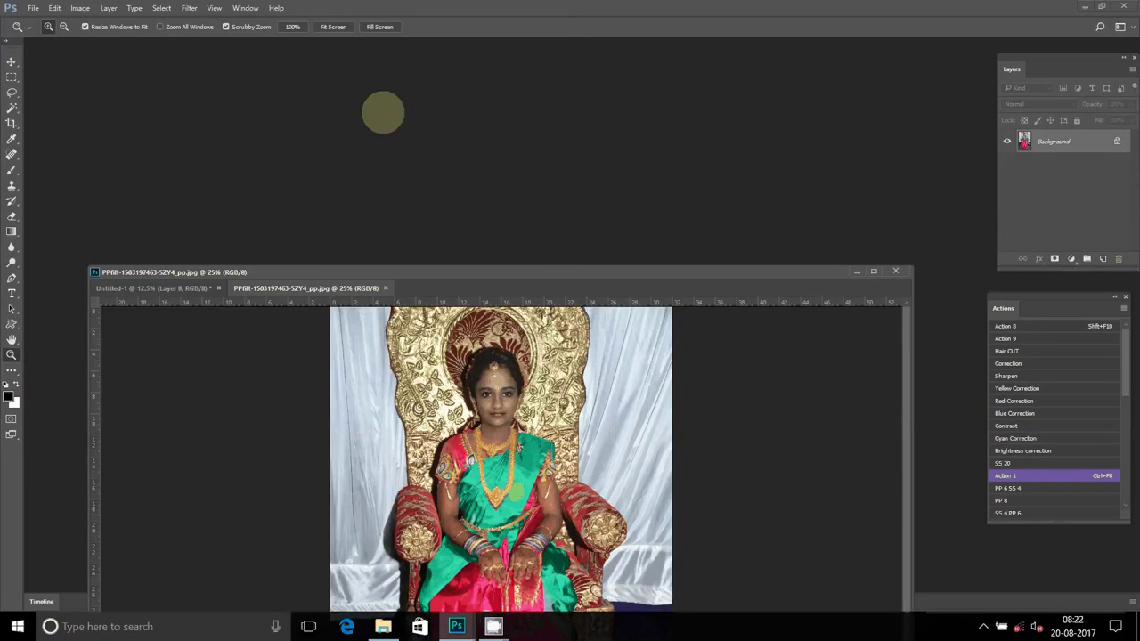
left_click_drag(294, 290, 267, 79)
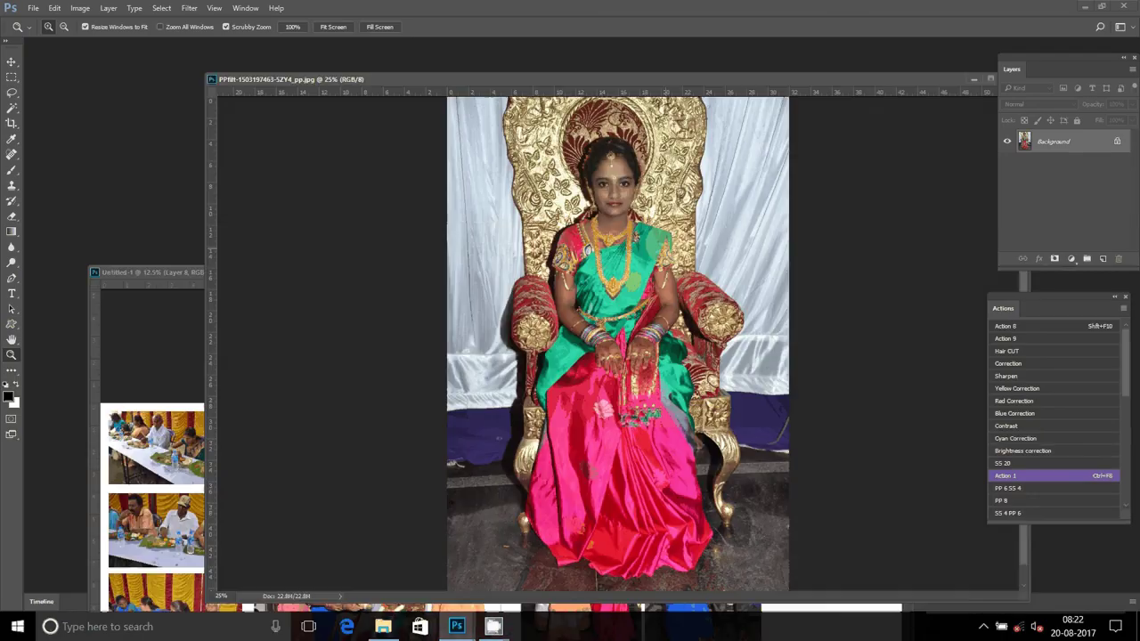
- Zoom the face to 200%, apply Imagenomic Noiseware, then fit the portrait in the window
left_click(552, 213)
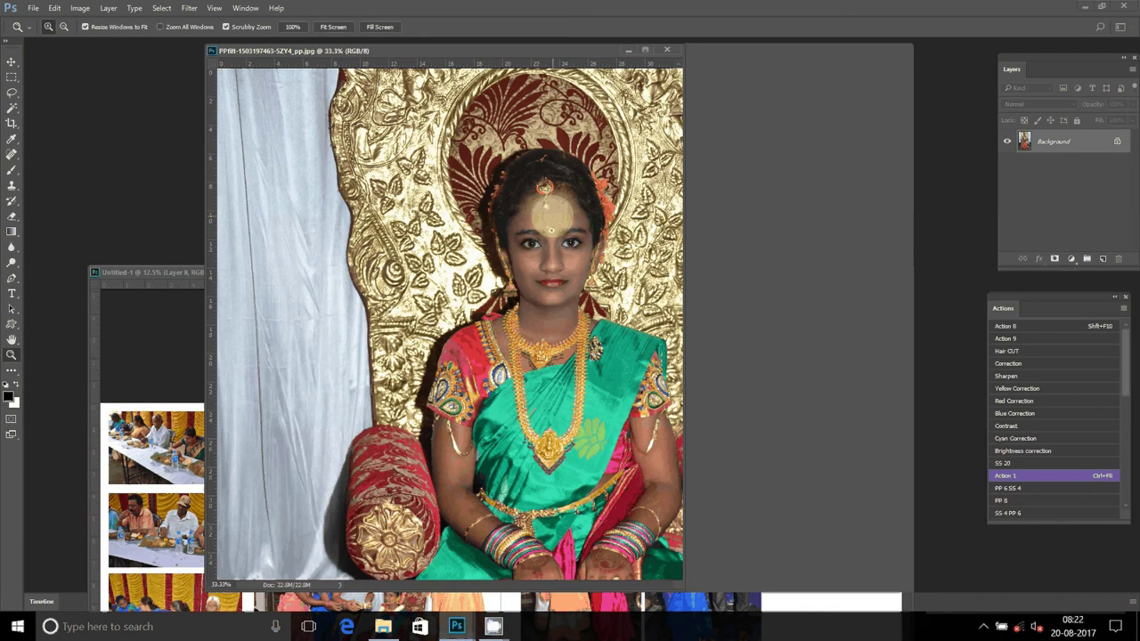
left_click(552, 214)
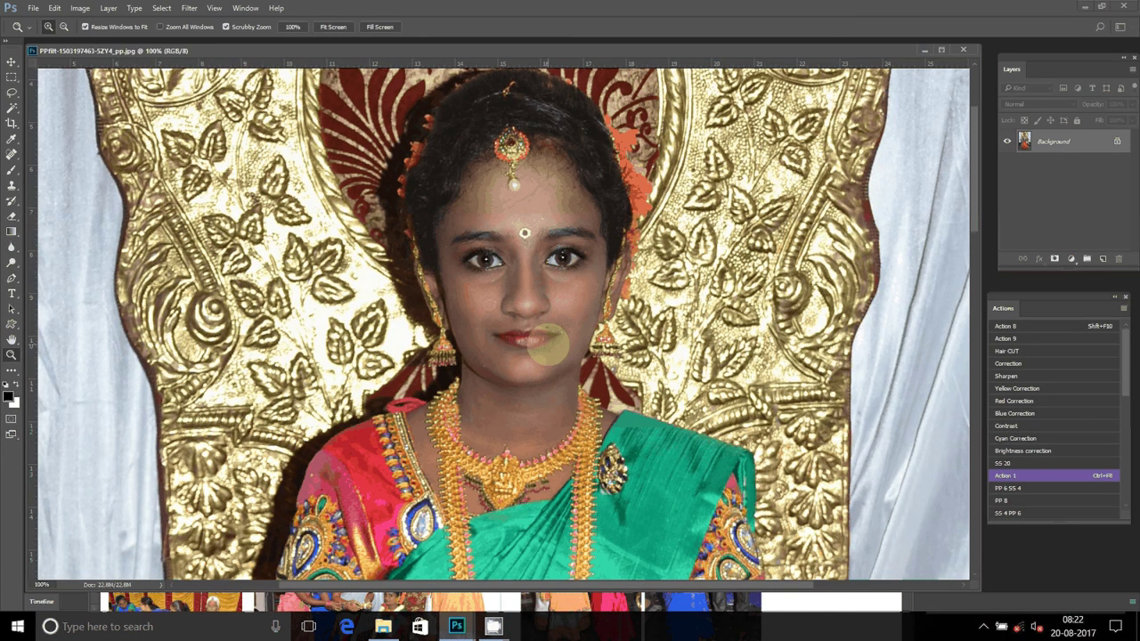
left_click(550, 346)
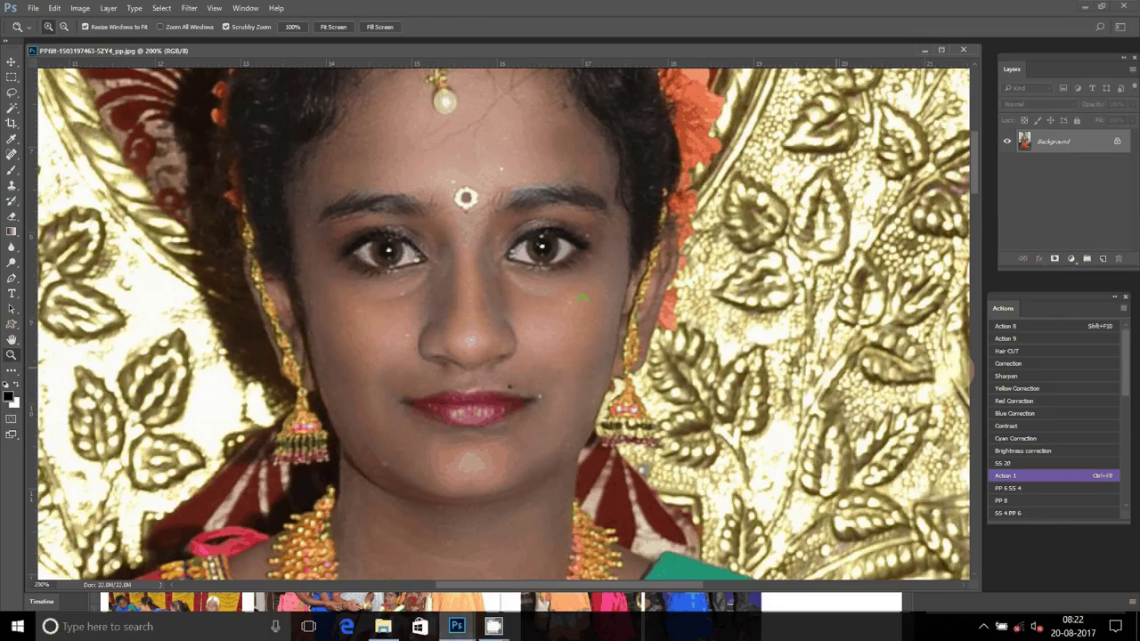
left_click(384, 253)
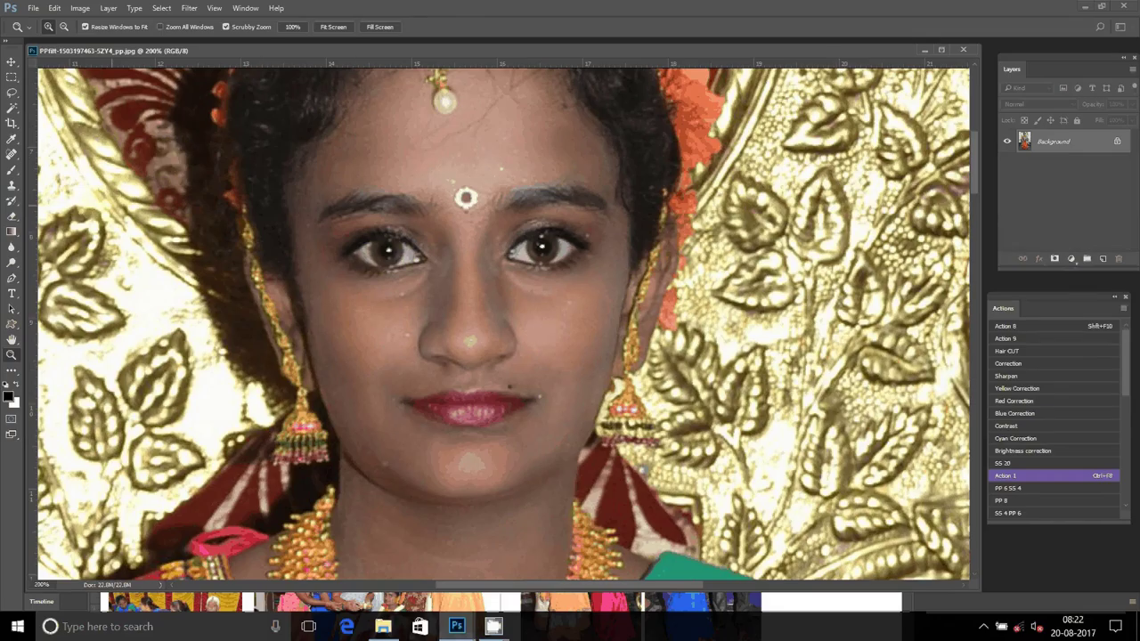
left_click(188, 8)
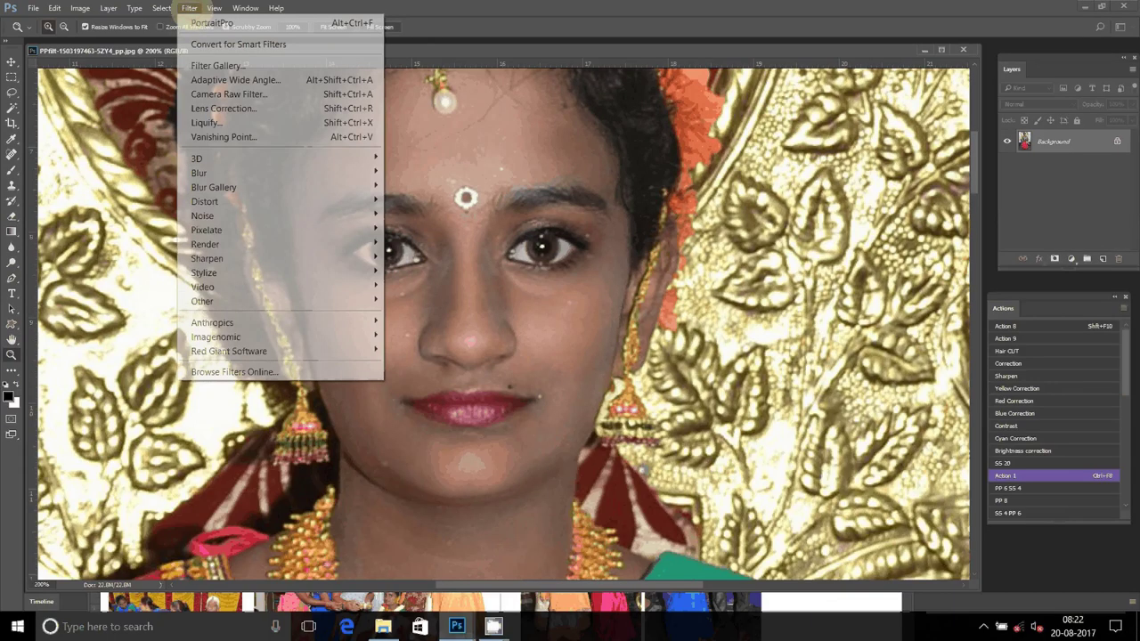
mouse_move(216, 336)
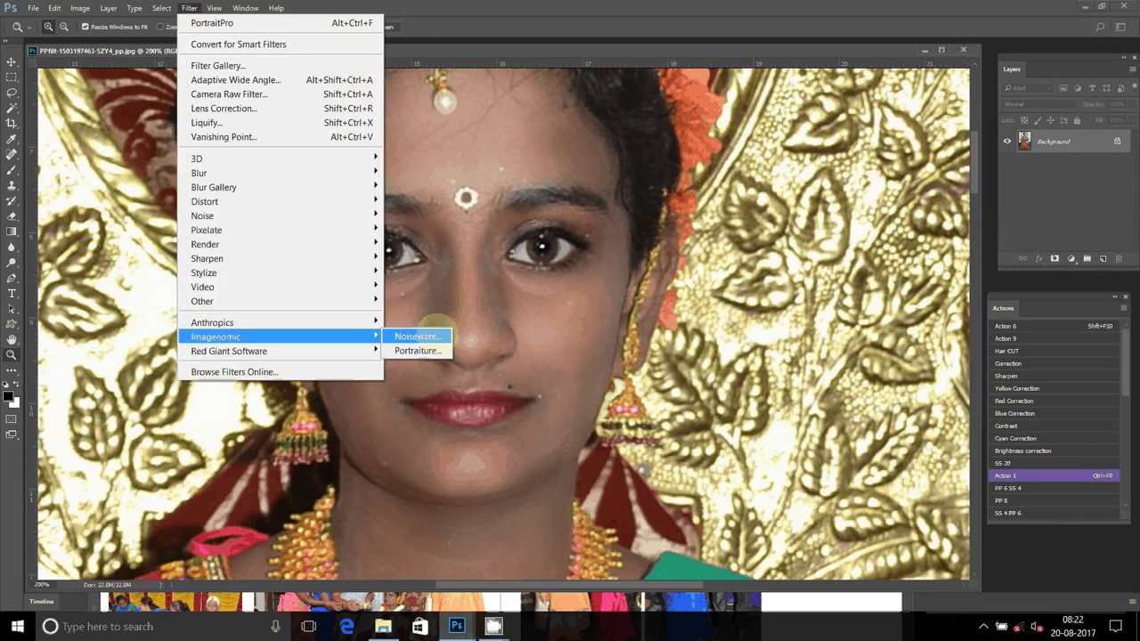
left_click(419, 336)
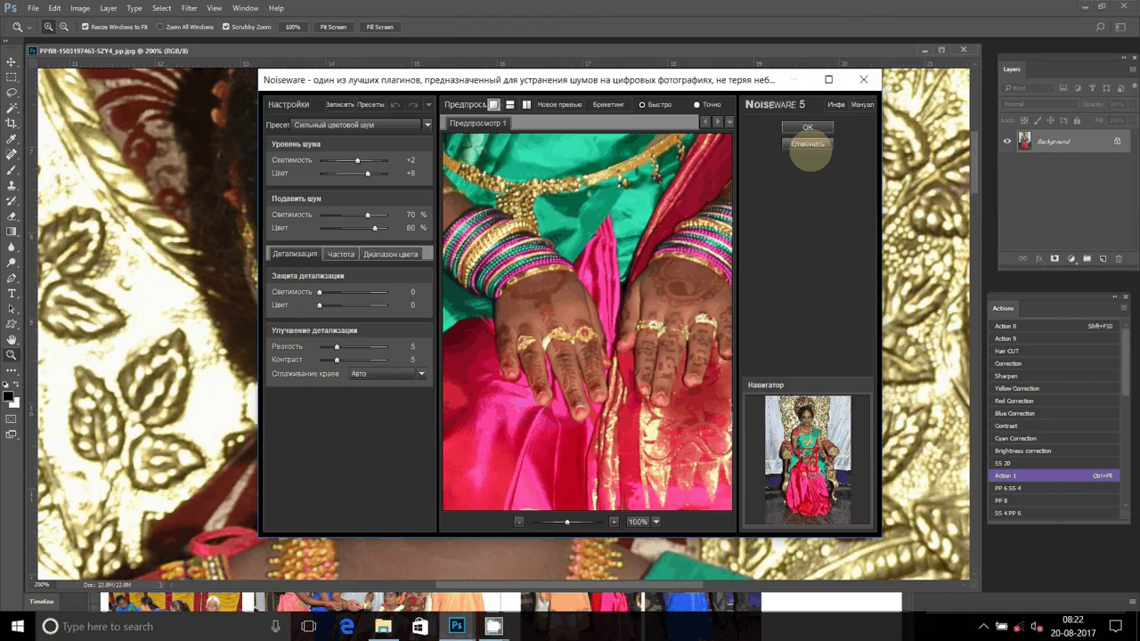
left_click(807, 127)
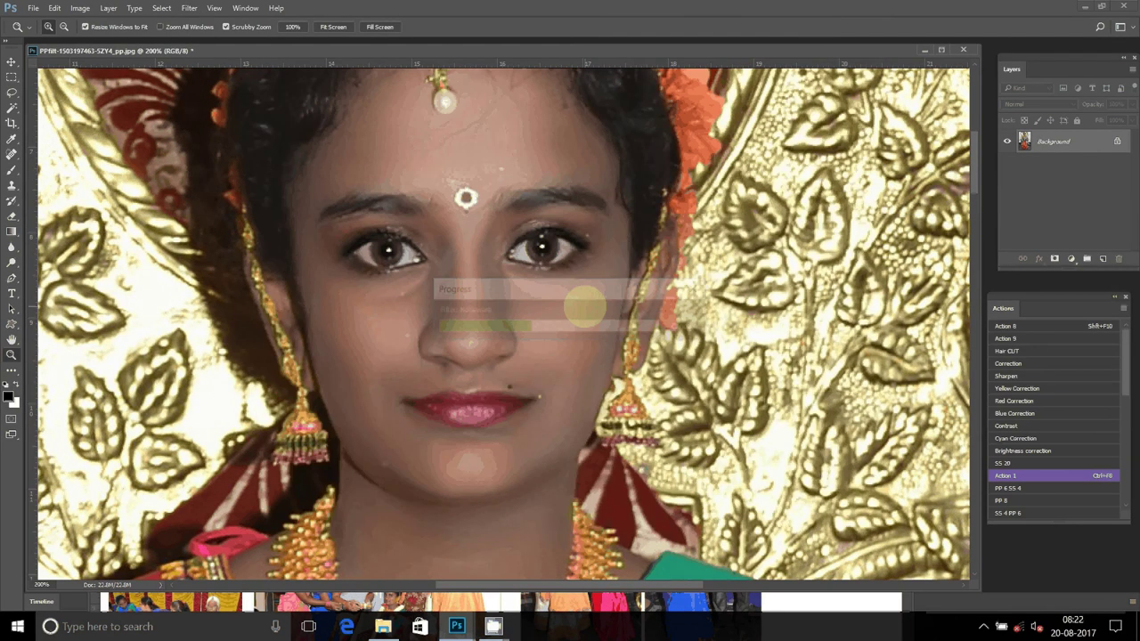
key("ctrl+0")
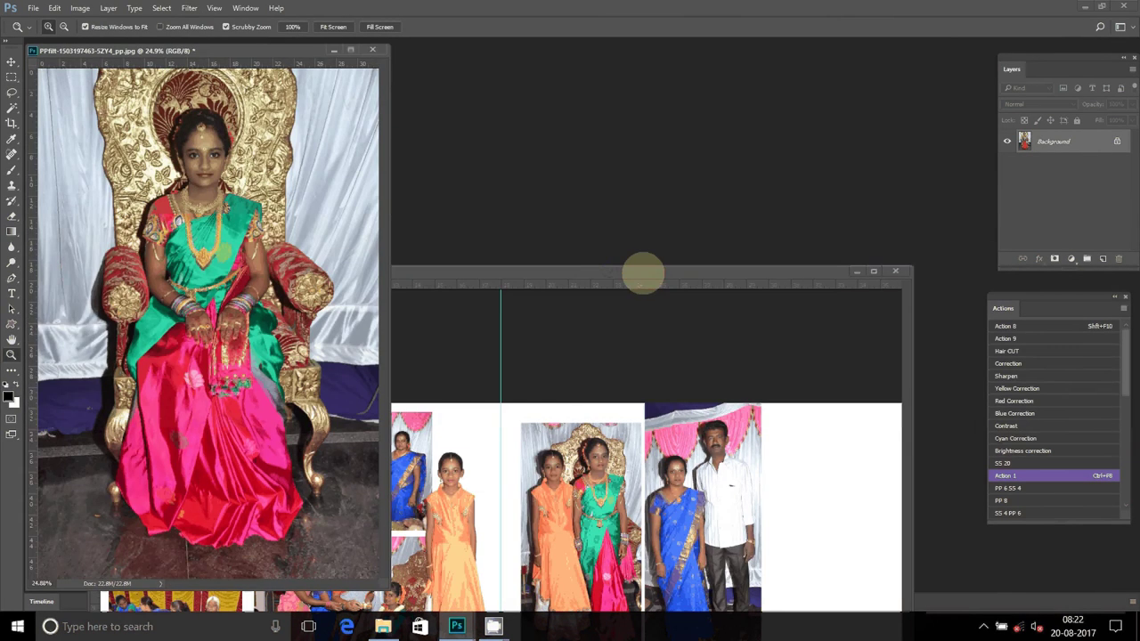
- Drag the throne portrait into the album spread and enlarge it with Free Transform
key("v")
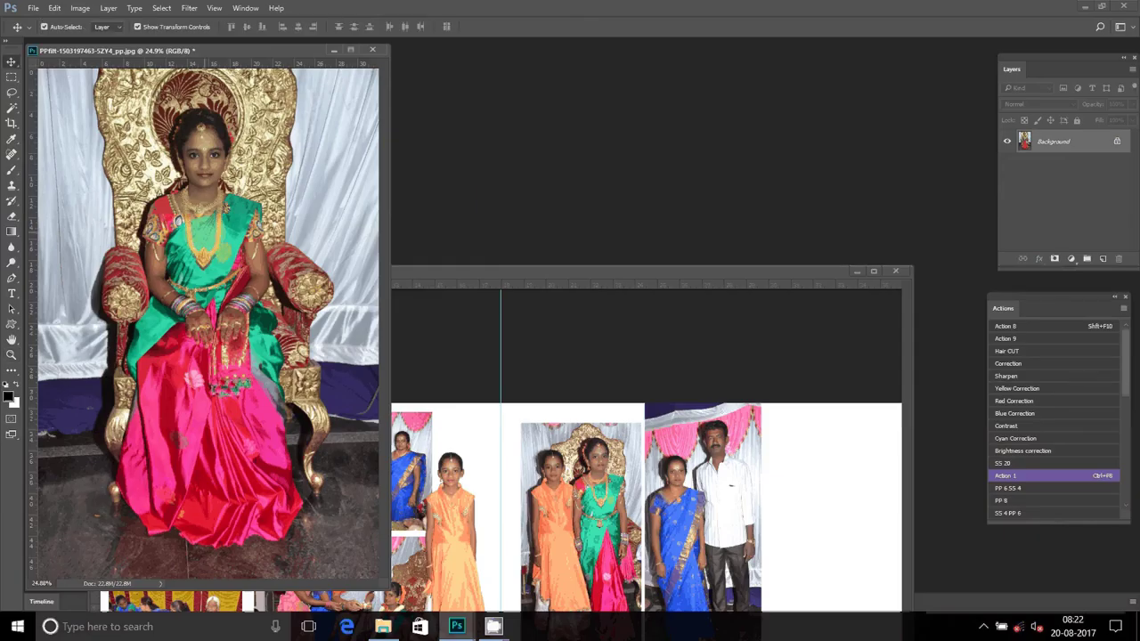
mouse_move(205, 356)
left_mouse_down()
mouse_move(728, 273)
mouse_move(678, 137)
left_mouse_up()
left_click_drag(745, 283, 764, 322)
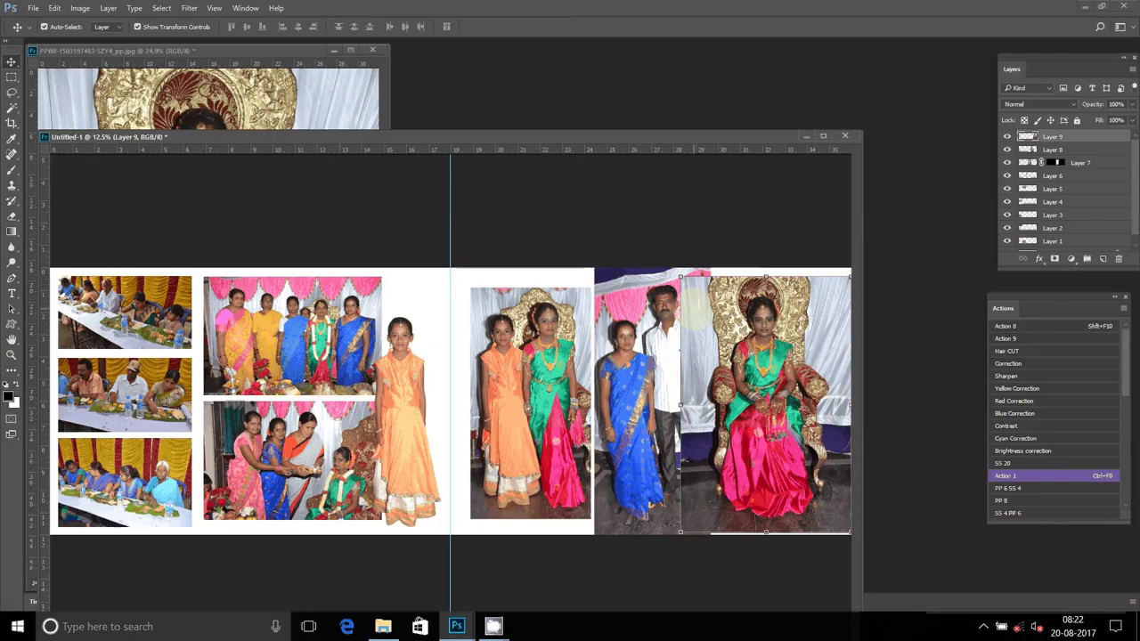
left_click(677, 268)
left_click_drag(679, 268, 672, 264)
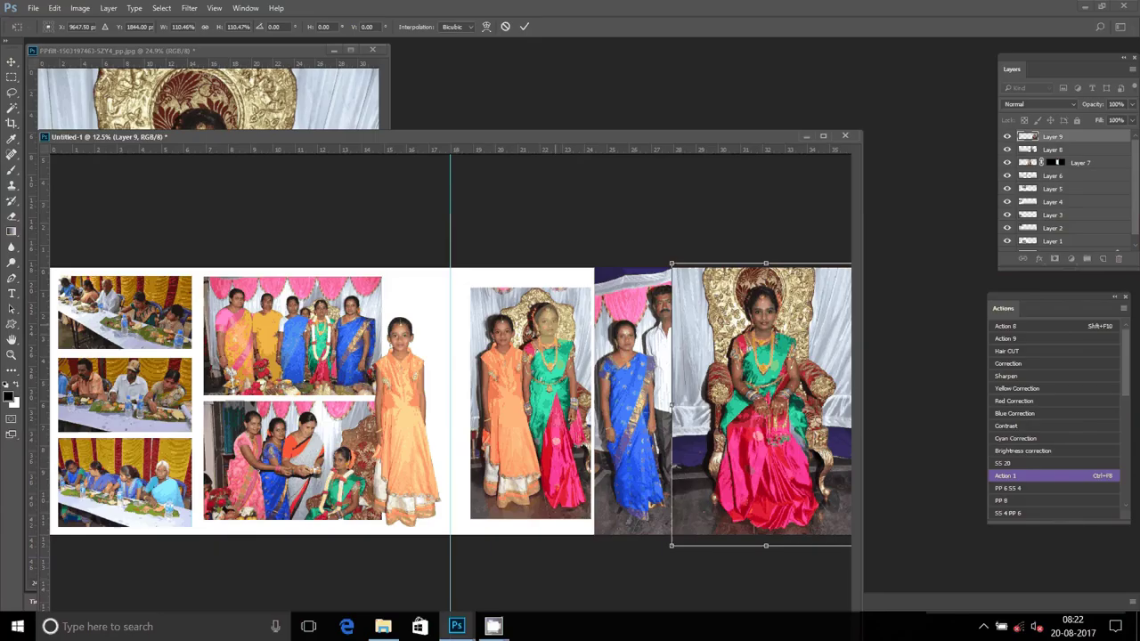
key("Return")
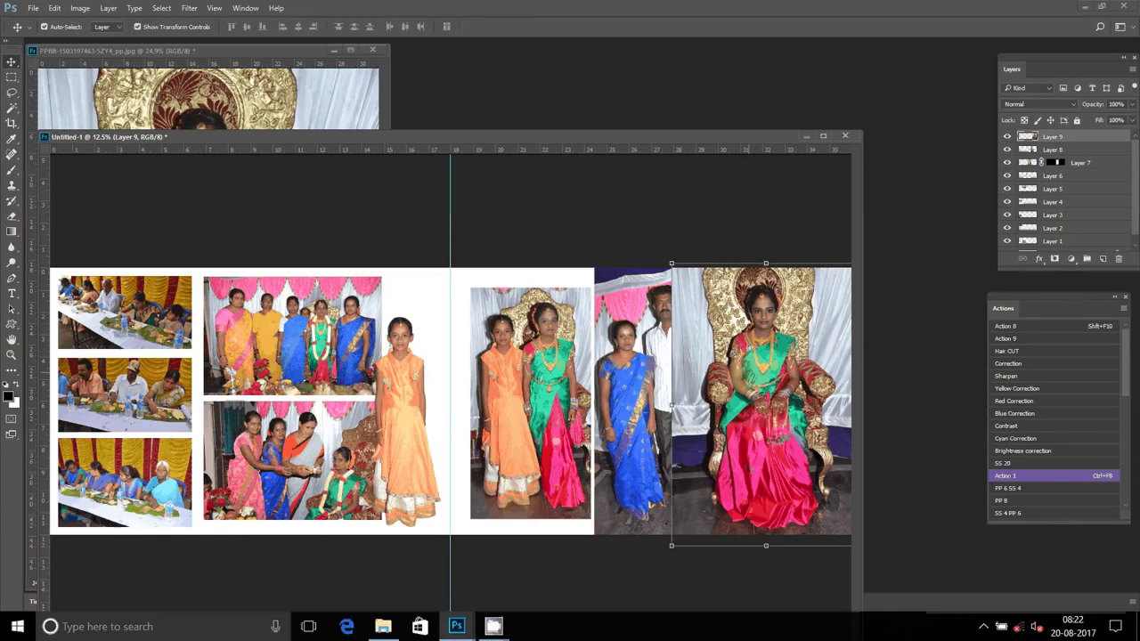
- Nudge the portrait to the right page edge and send it behind the couple's photo
left_click_drag(758, 356, 765, 355)
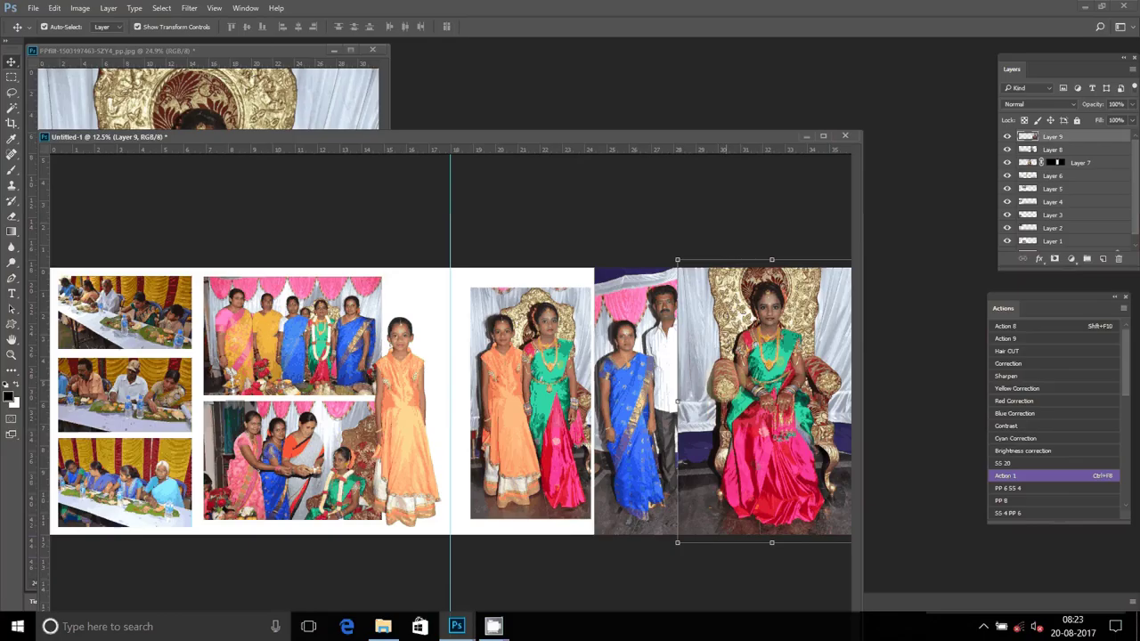
left_click_drag(726, 379, 699, 392)
key("ctrl+minus")
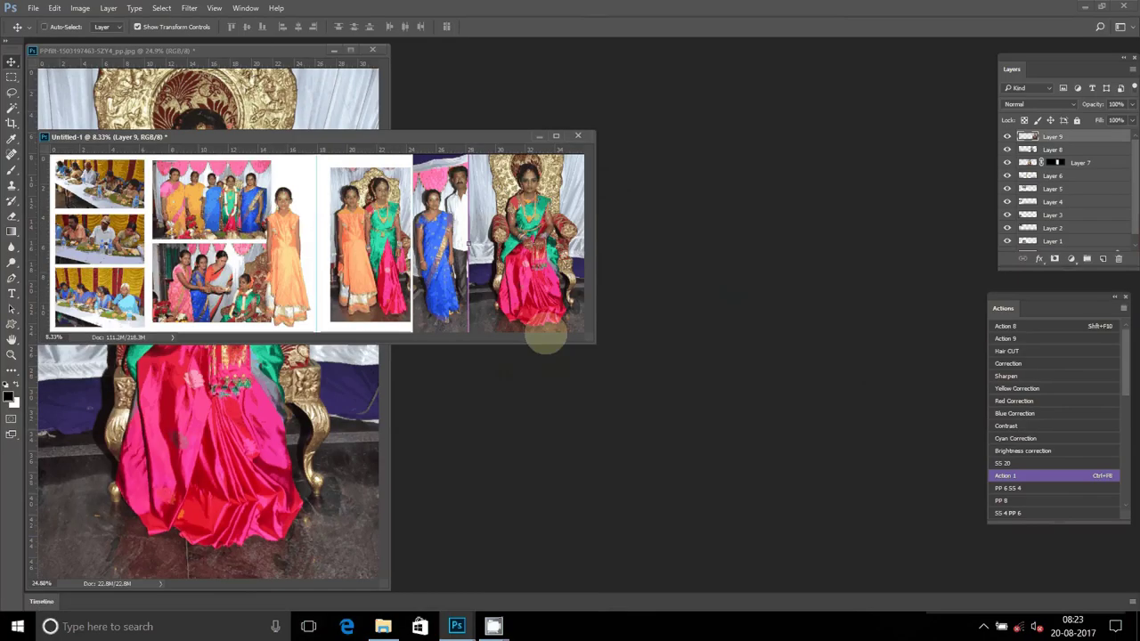
key("ctrl+plus")
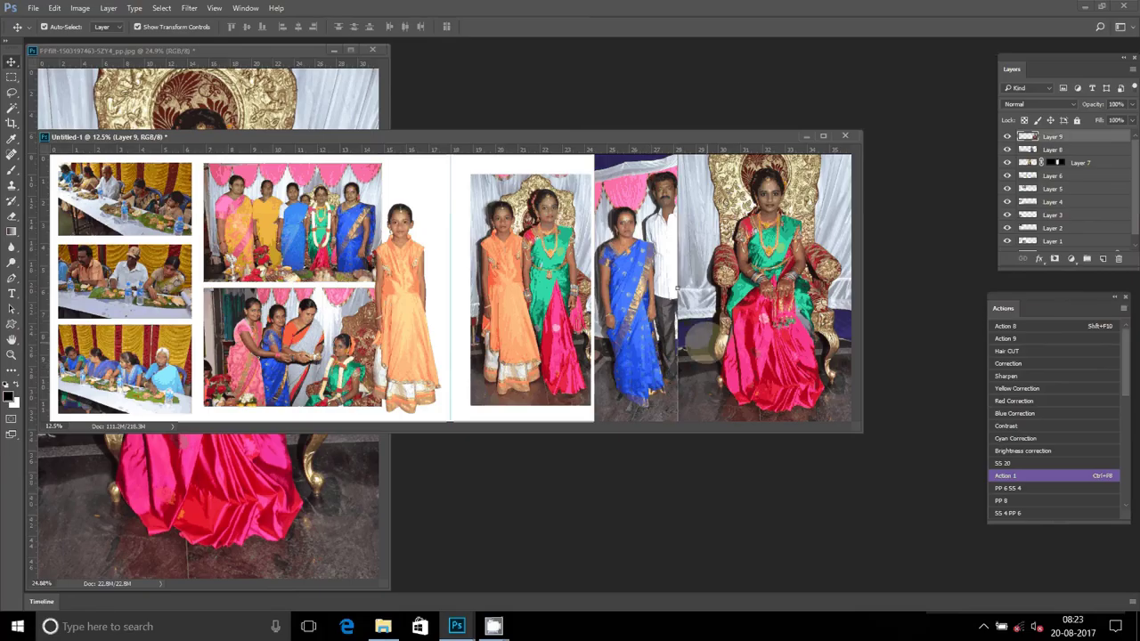
key("ctrl+bracketleft")
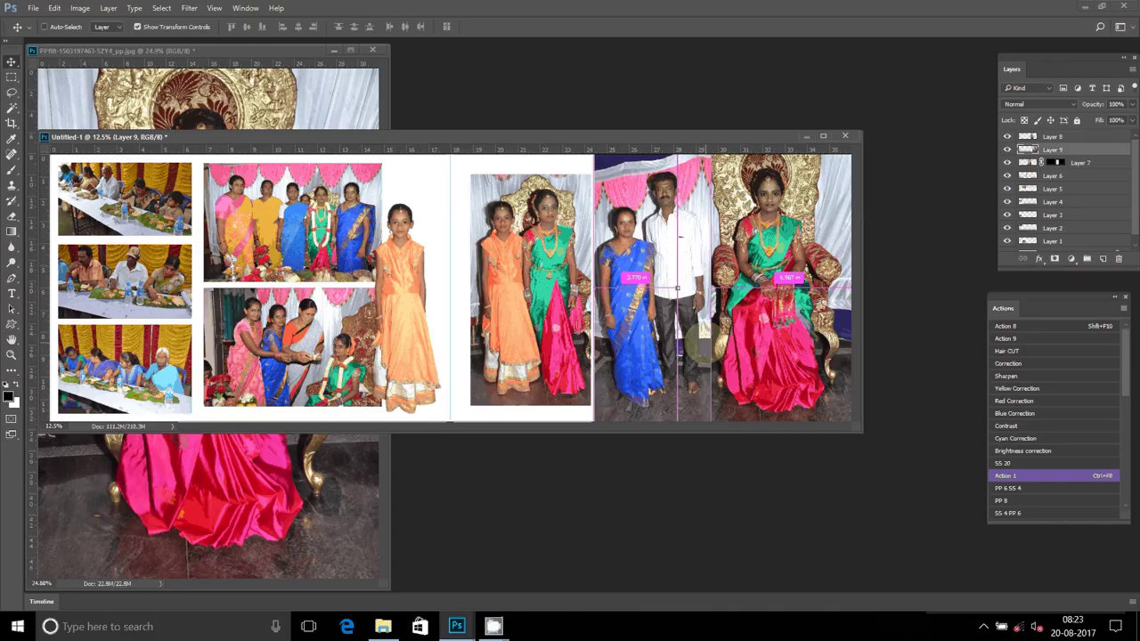
- Scale the two-girls photo (Layer 7) to 119% and shift it slightly left
left_click(539, 281)
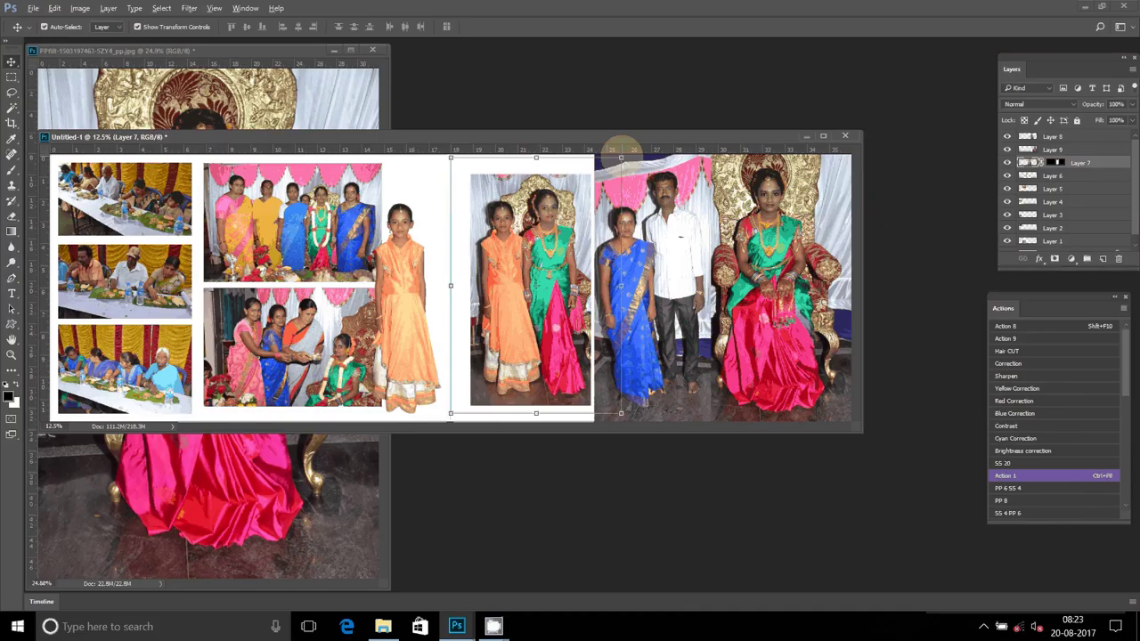
left_click_drag(621, 157, 639, 135)
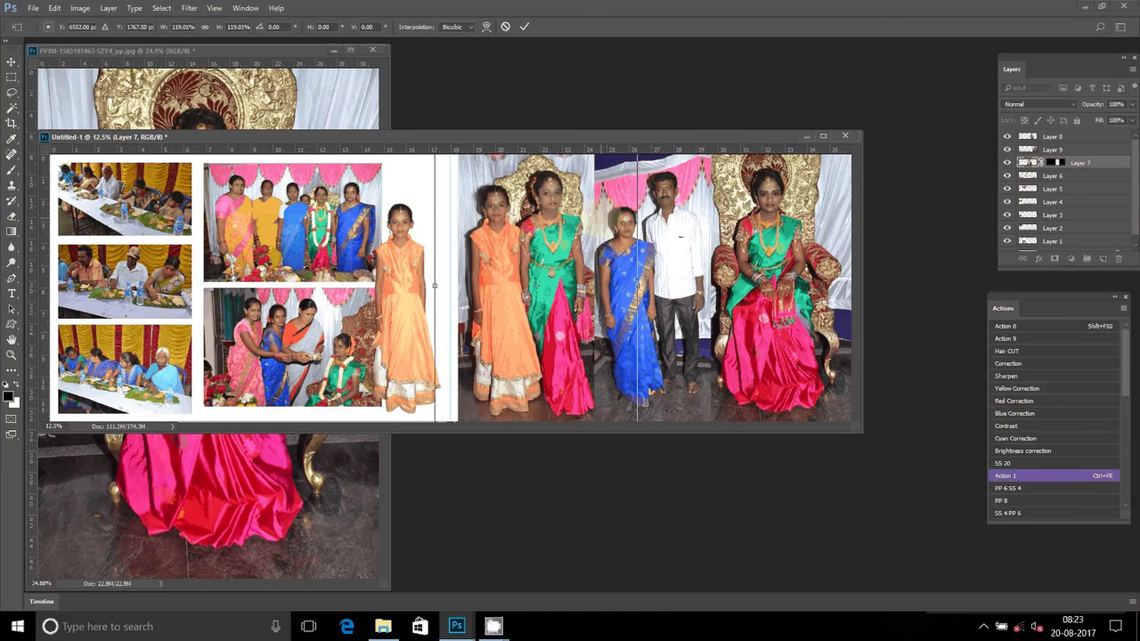
key("Return")
left_click_drag(513, 251, 506, 251)
left_click(393, 169)
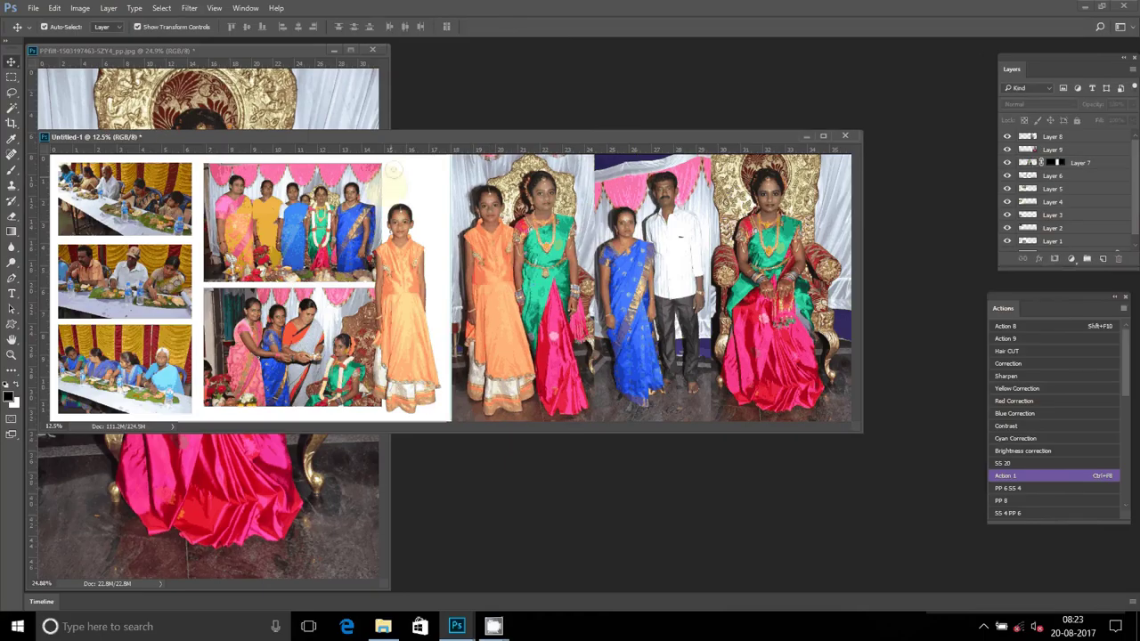
- Unlock the Background layer and add a Solid Color fill layer
scroll(1055, 246, "down", 1)
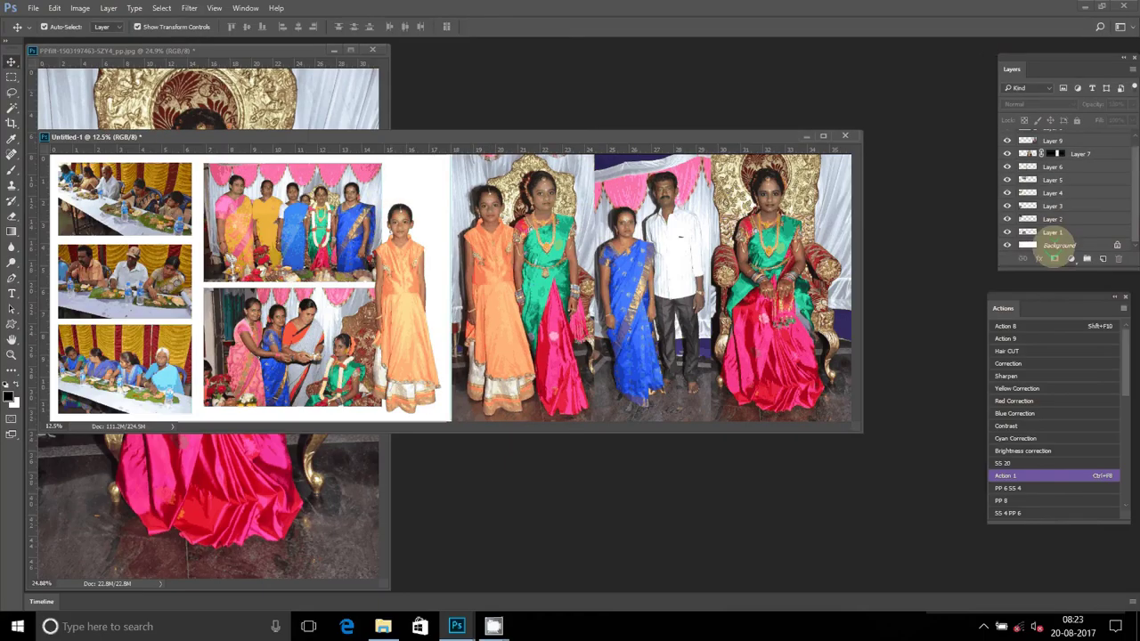
left_click(1054, 258)
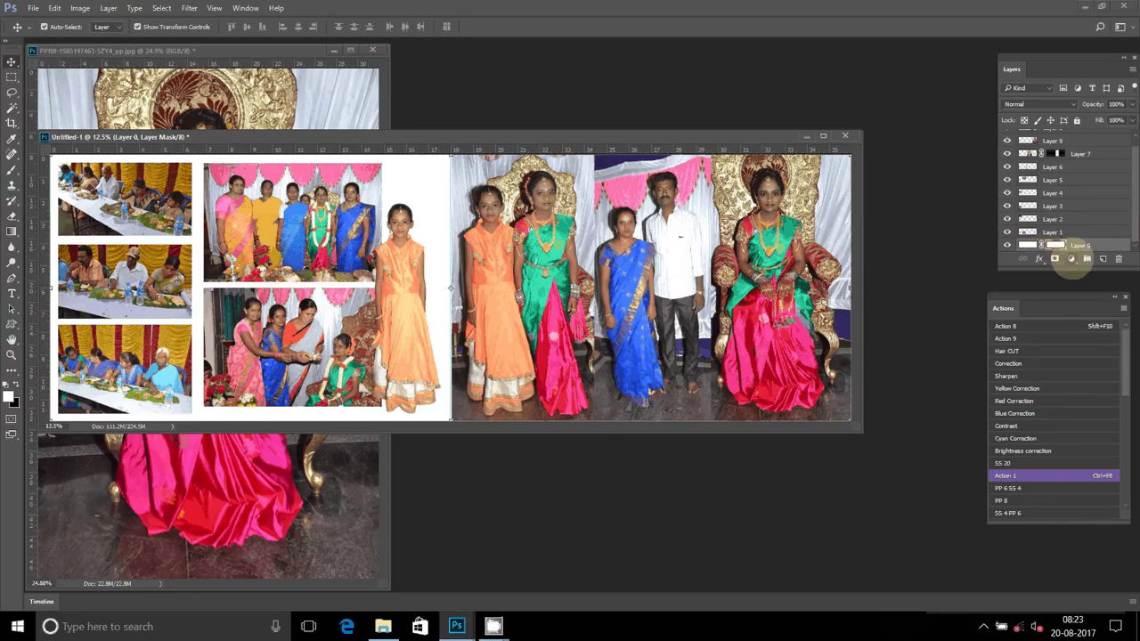
left_click(1071, 259)
left_click(1033, 274)
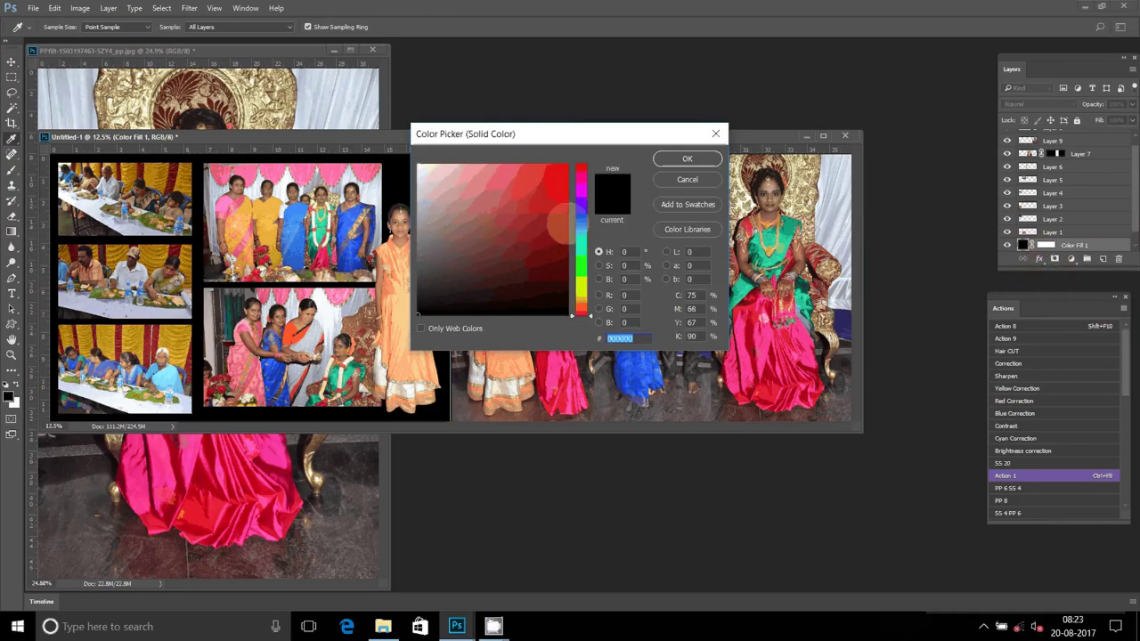
- Set the fill layer's colour to cyan #2bc5d3 in the Color Picker
left_click(581, 237)
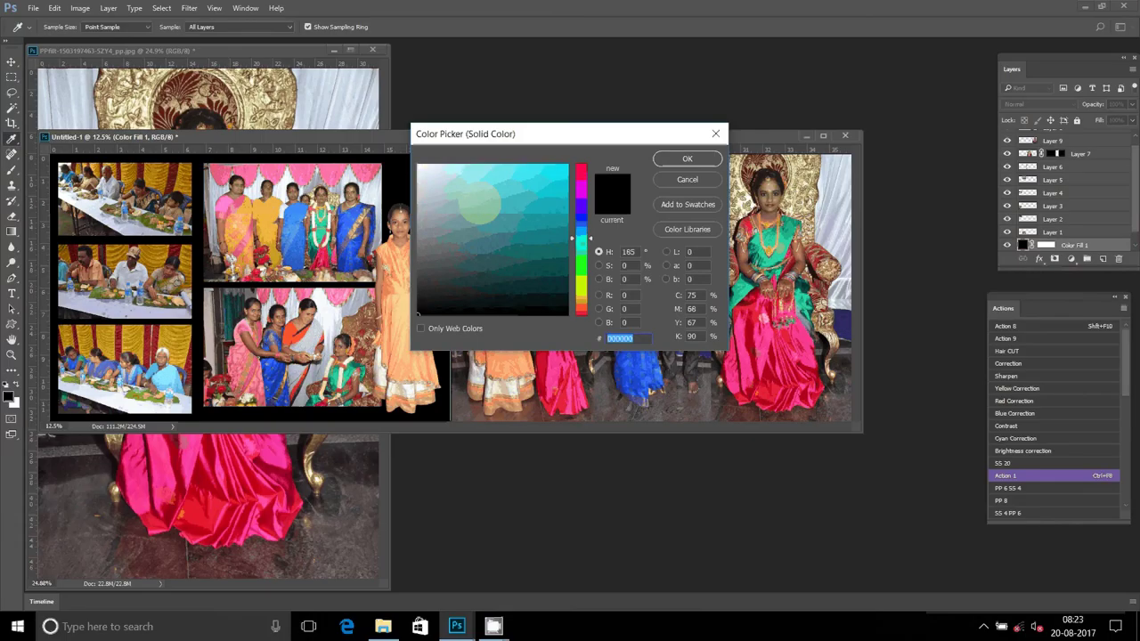
left_click(538, 190)
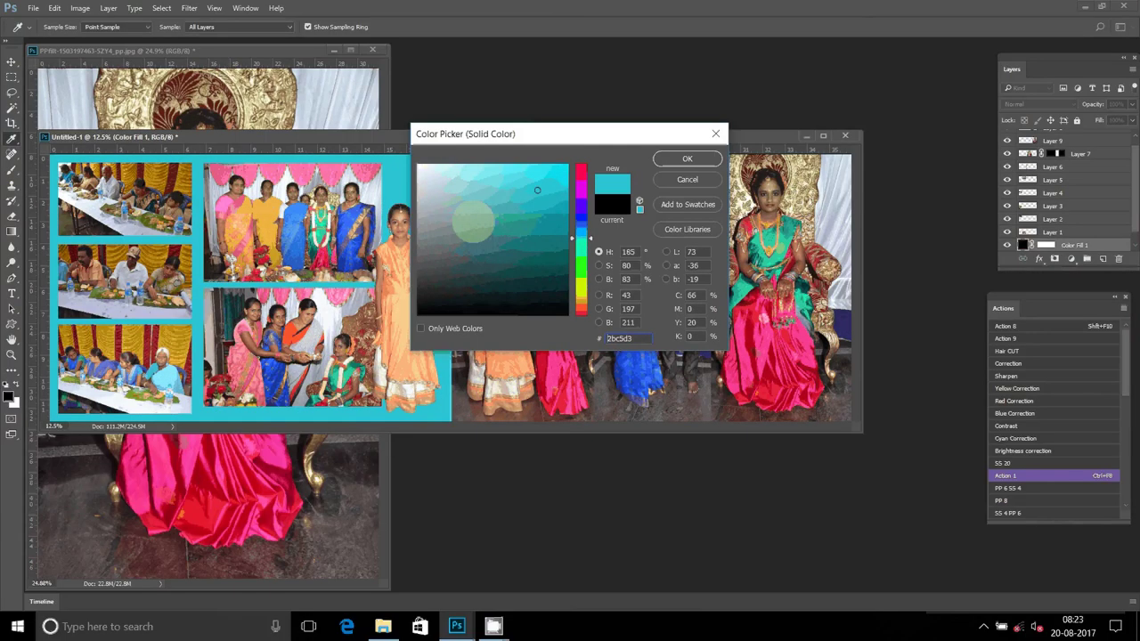
left_click(687, 158)
left_click(147, 214)
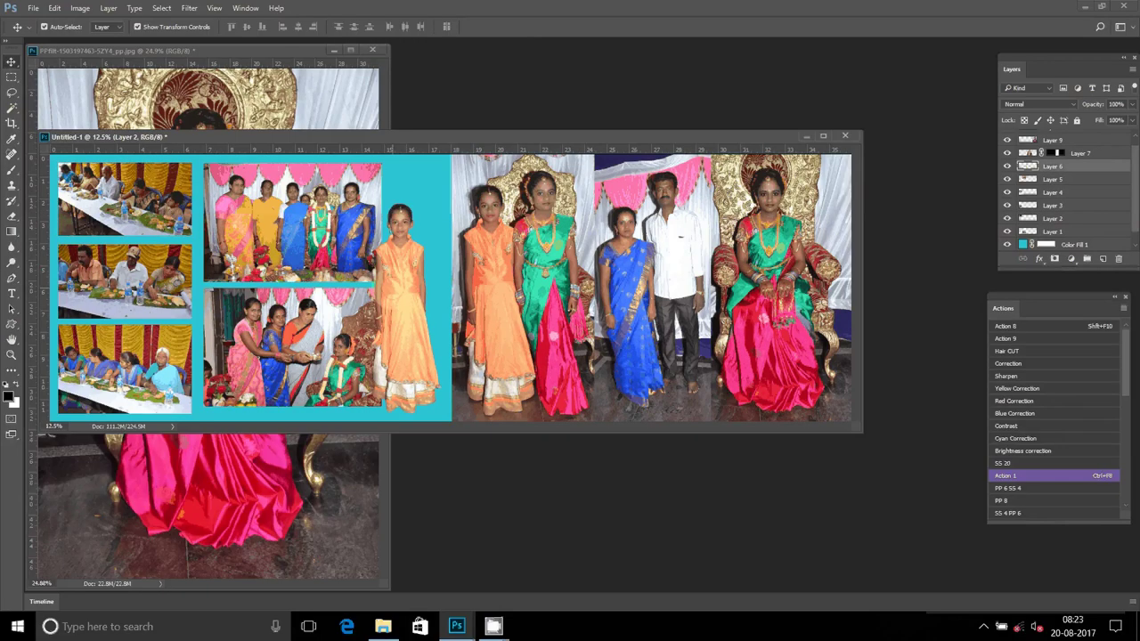
- Hide Layer 6, Color Fill 1 and Layer 0, then Merge Visible the remaining photos
left_click(1011, 166)
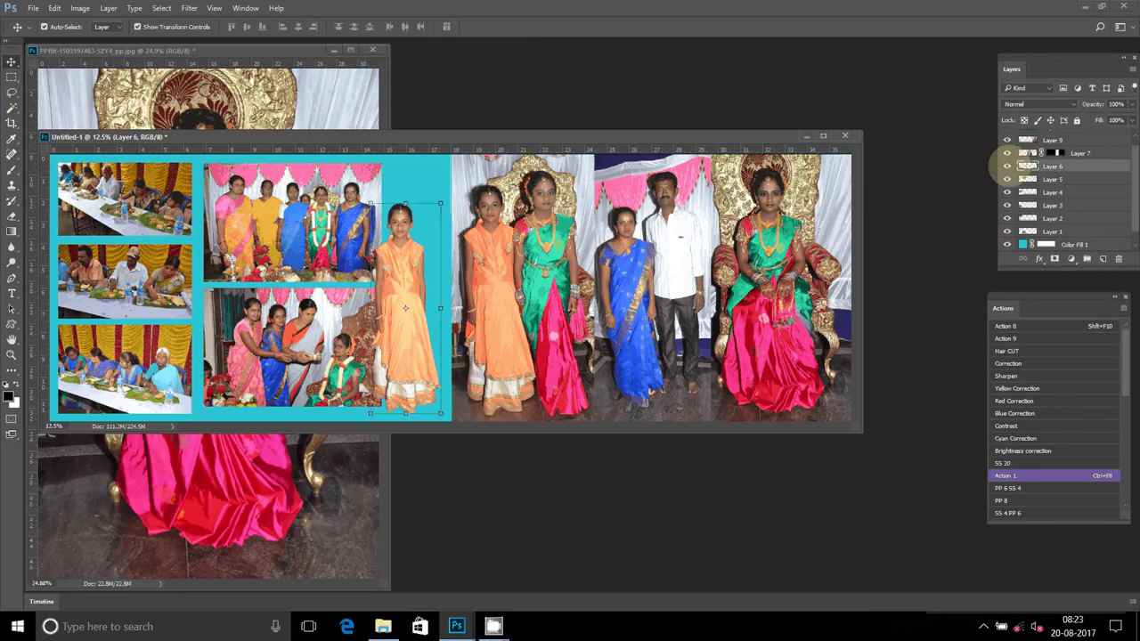
left_click(1008, 167)
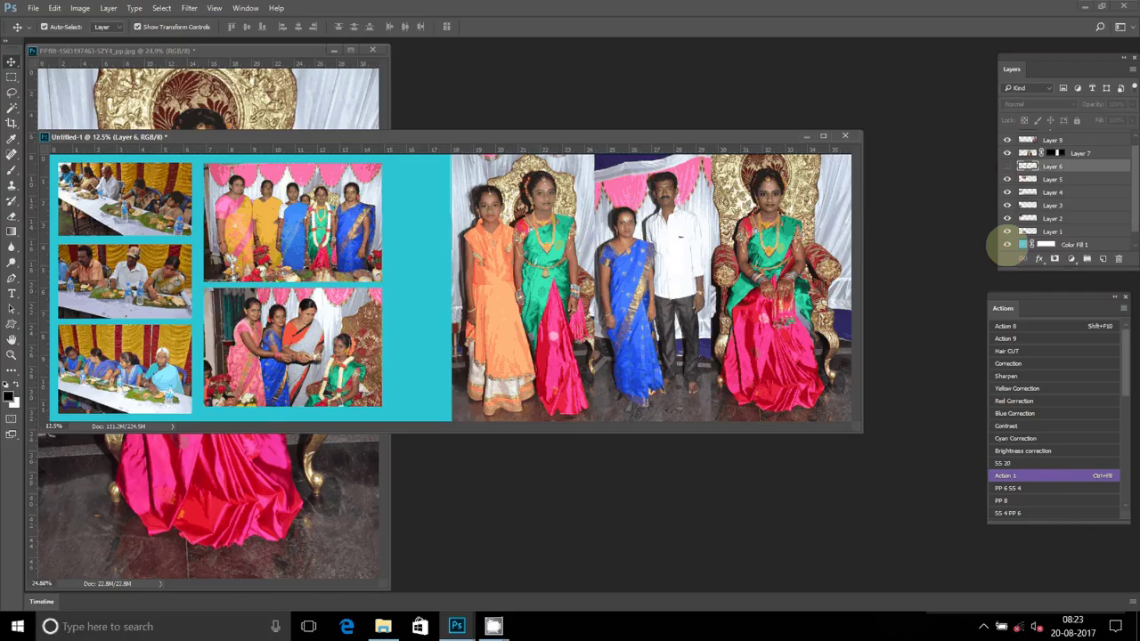
left_click(1007, 244)
left_click(403, 253)
key("ctrl+comma")
left_click(428, 285)
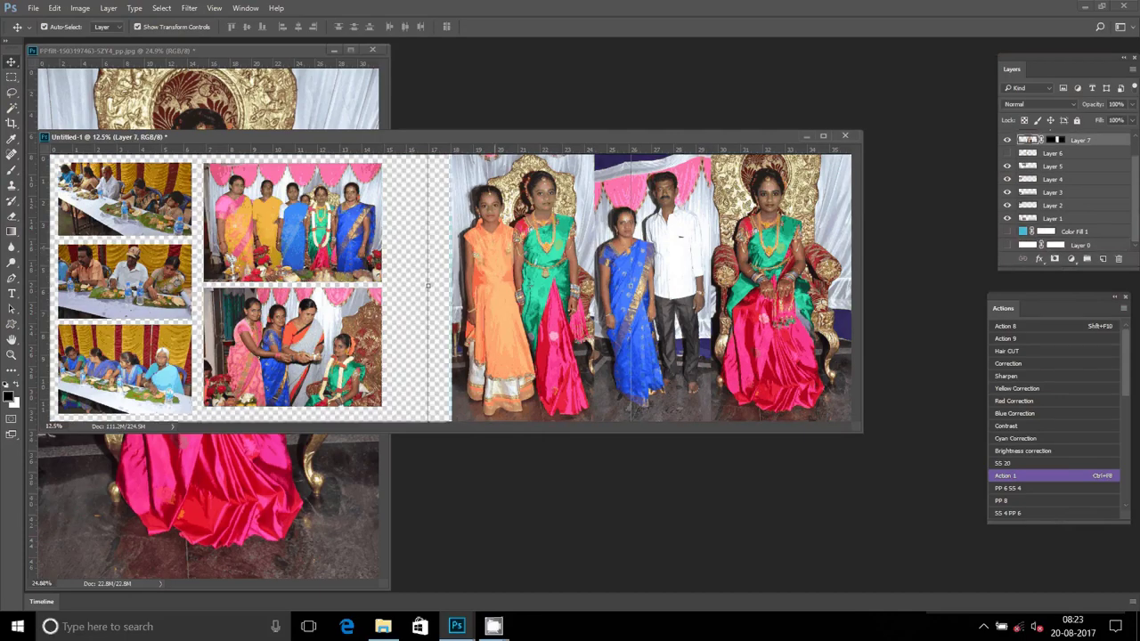
left_click(108, 8)
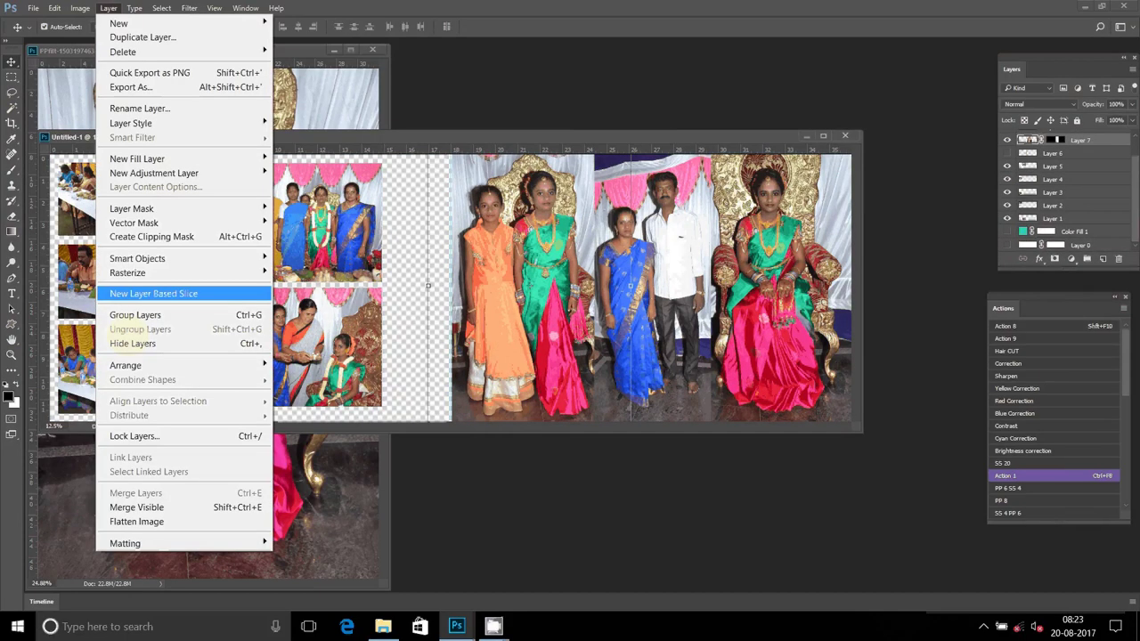
left_click(142, 507)
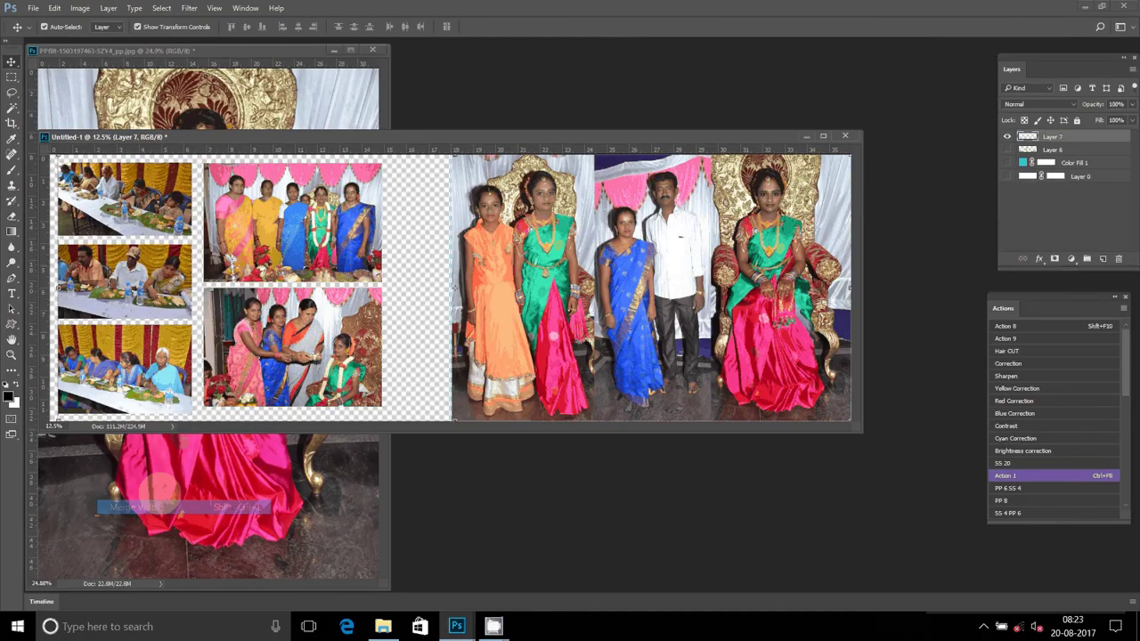
left_click(1038, 258)
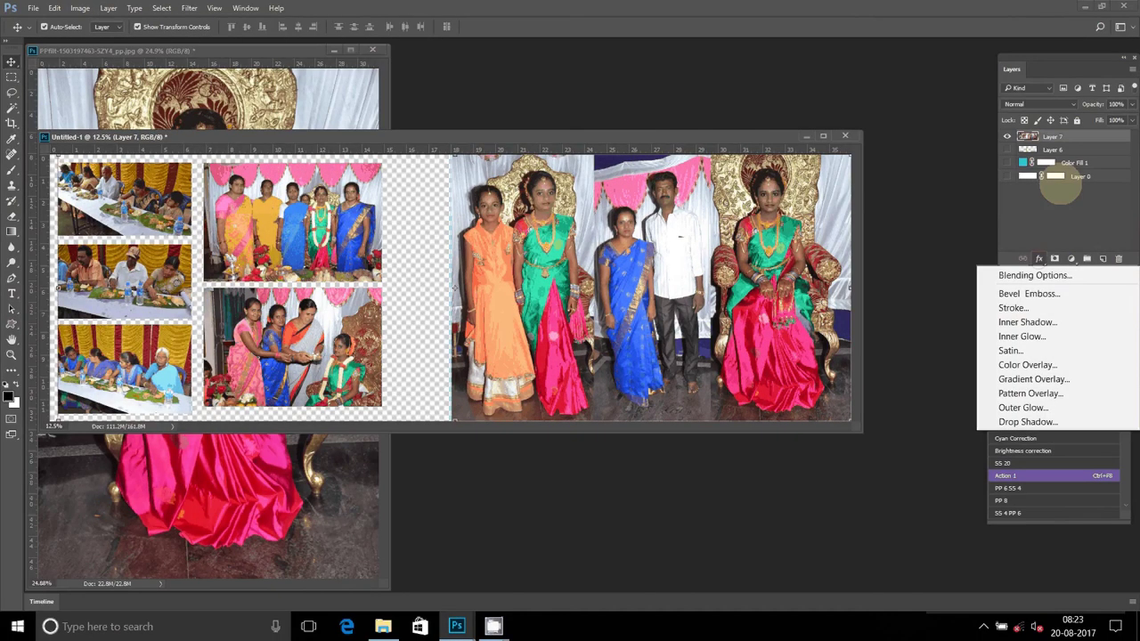
- Add a 23 px inside Stroke using the Red, Purple, Blue gradient to the merged photos
left_click(1013, 307)
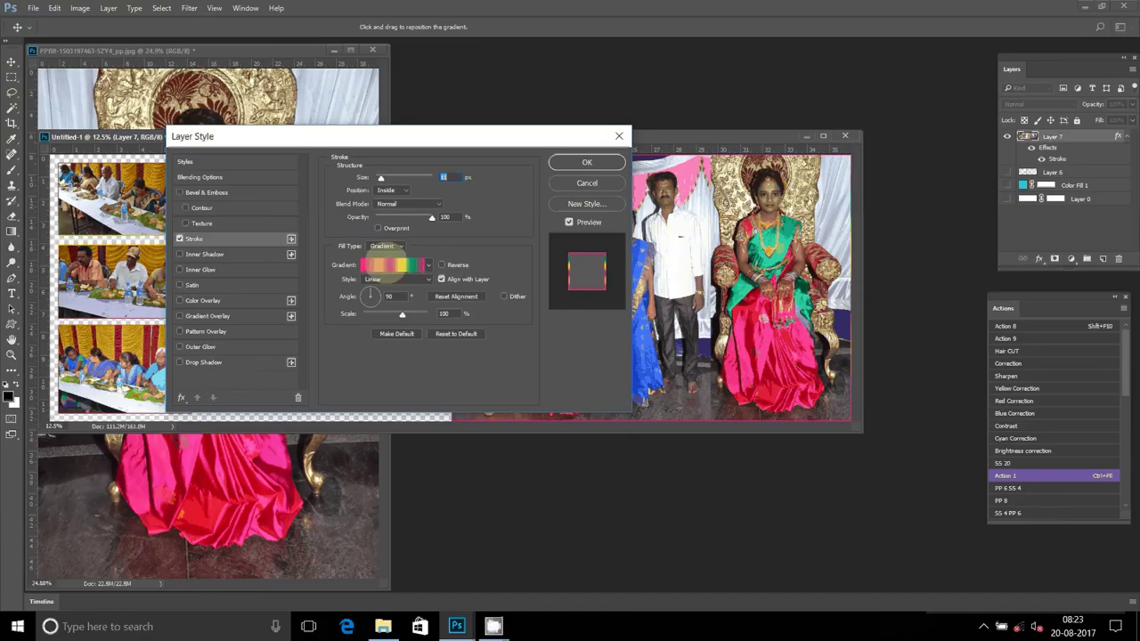
left_click(378, 266)
left_click(498, 155)
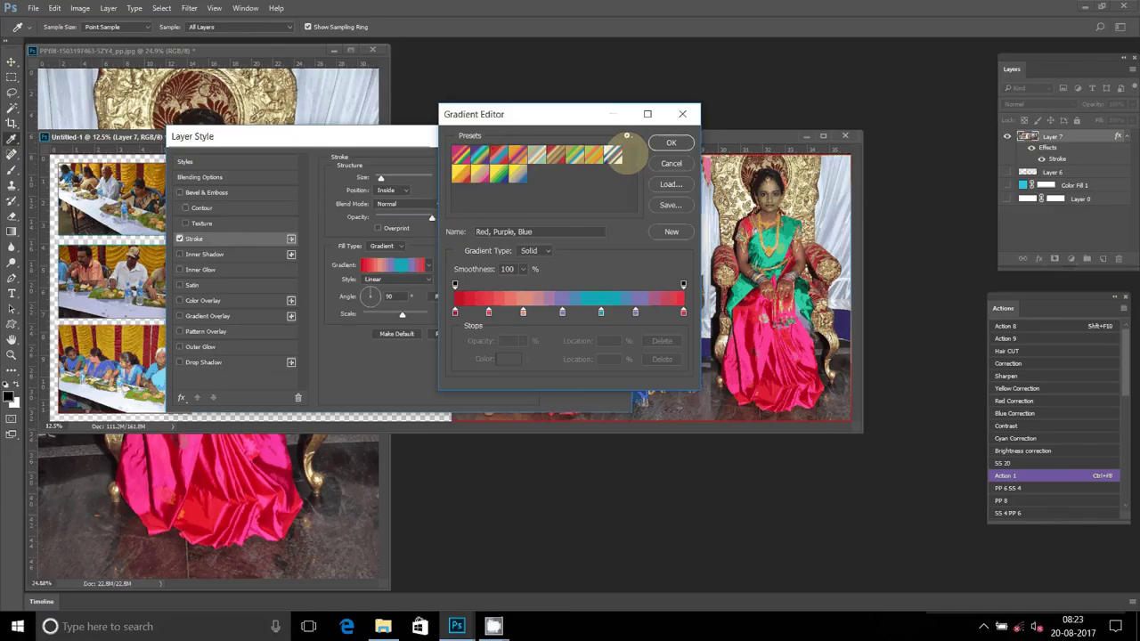
key("Return")
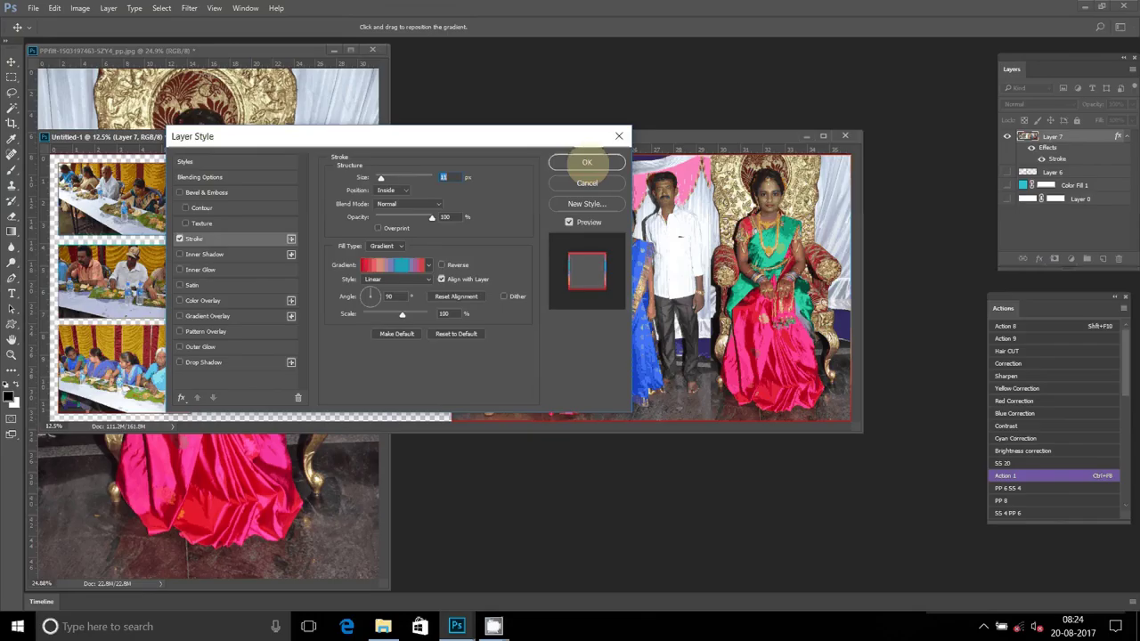
type("23")
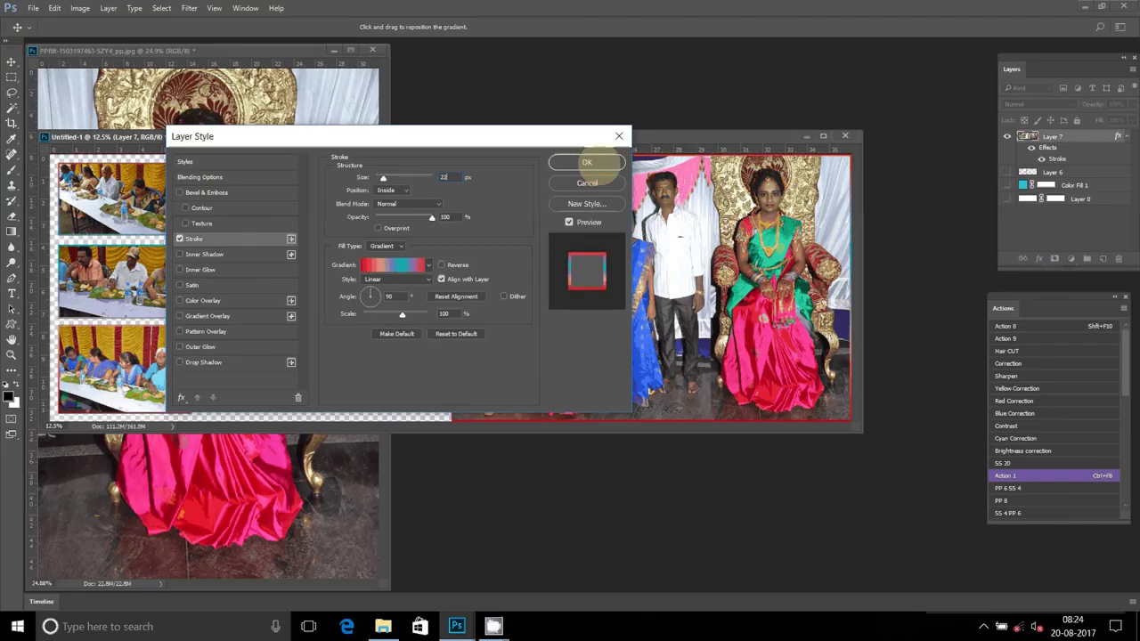
left_click(587, 162)
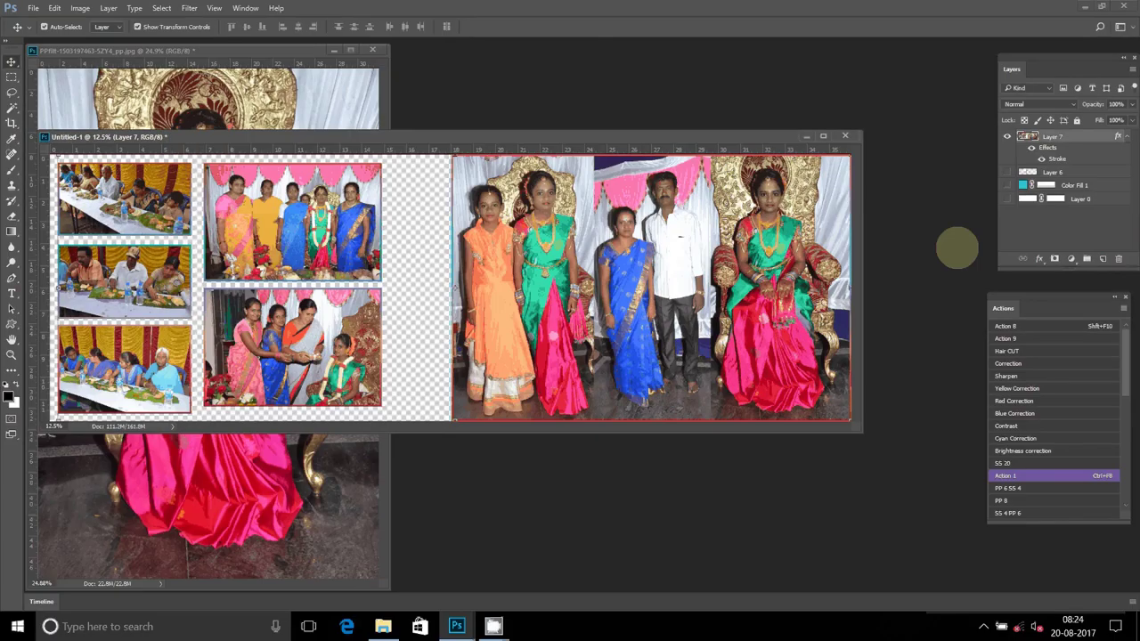
- Show Color Fill 1 and Layer 6, move the girl cutout above the collage, and nudge it up
left_click_drag(1007, 184, 1007, 172)
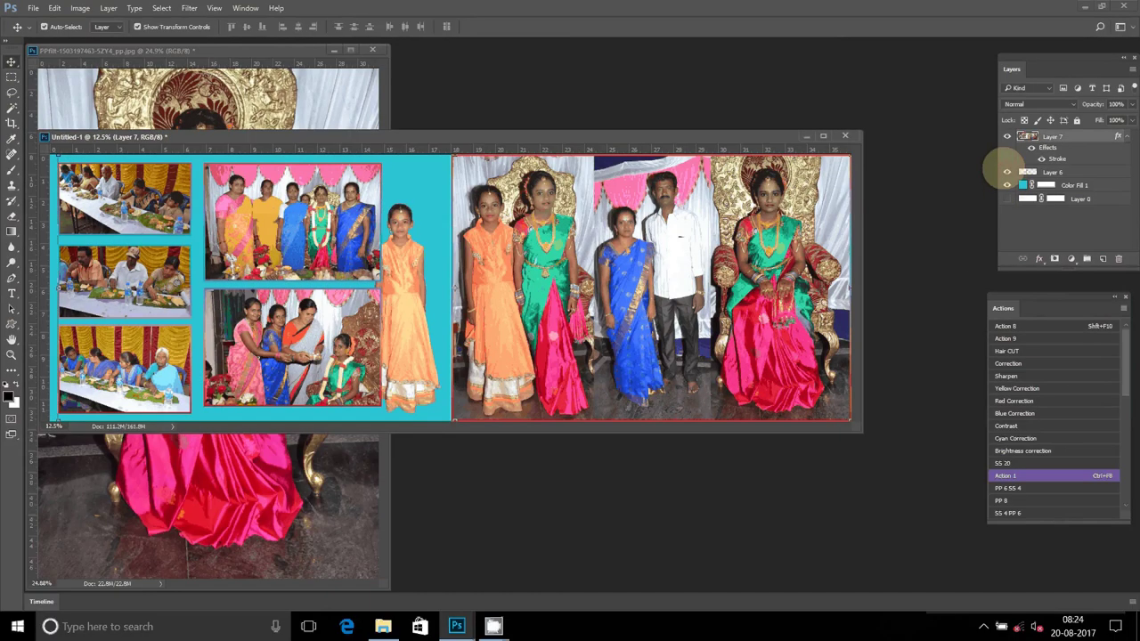
left_click(1033, 172)
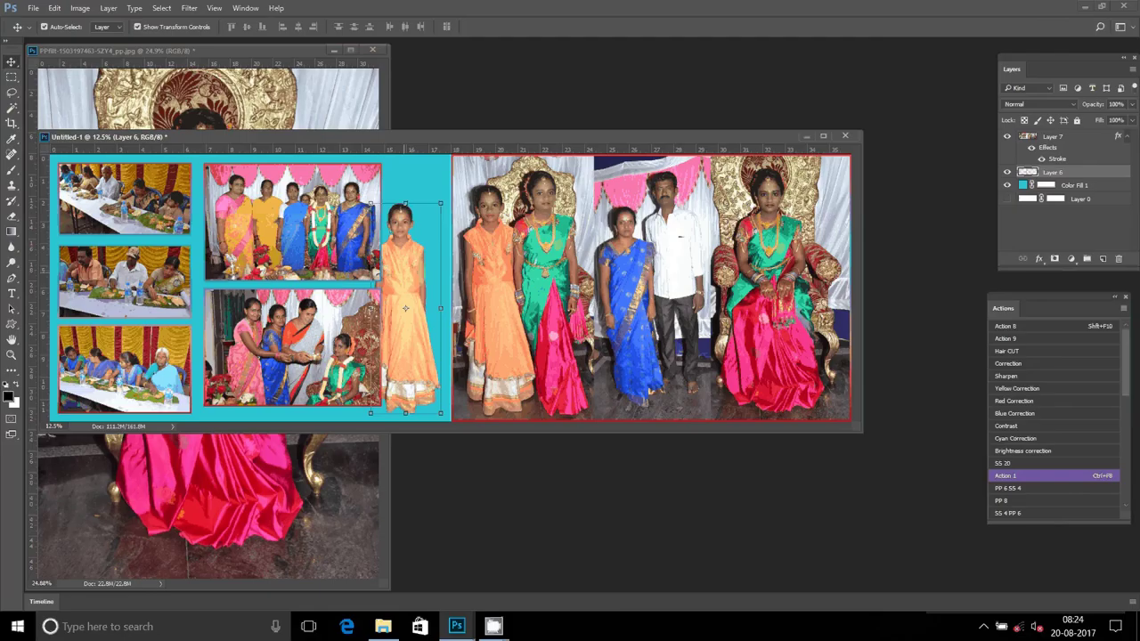
key("ctrl+bracketright")
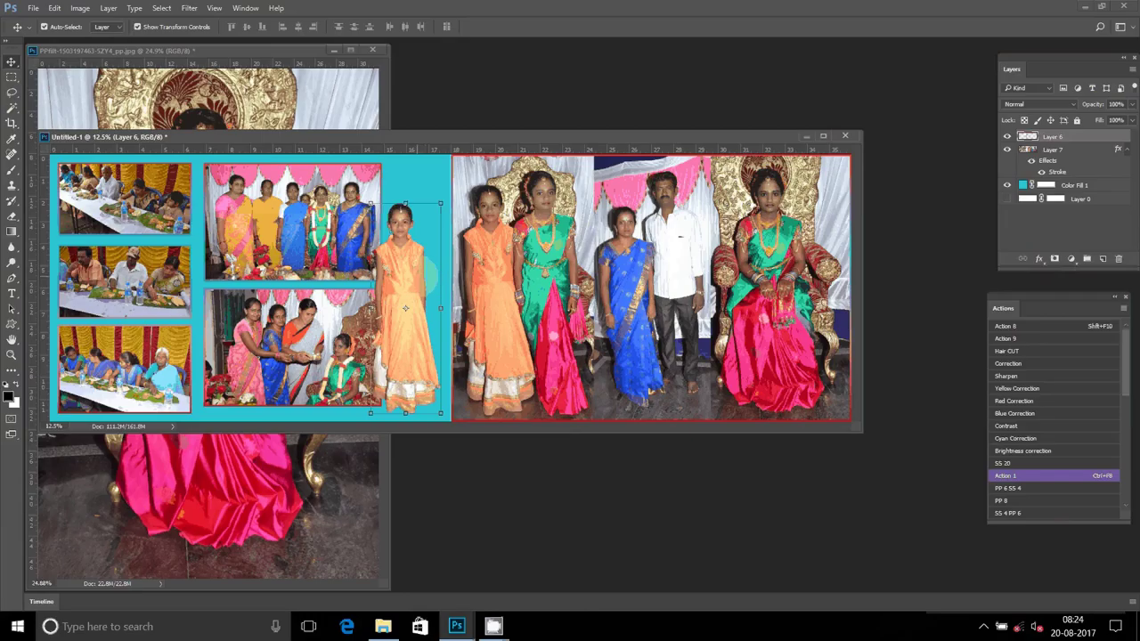
mouse_move(430, 272)
left_mouse_down()
mouse_move(440, 262)
mouse_move(426, 259)
left_mouse_up()
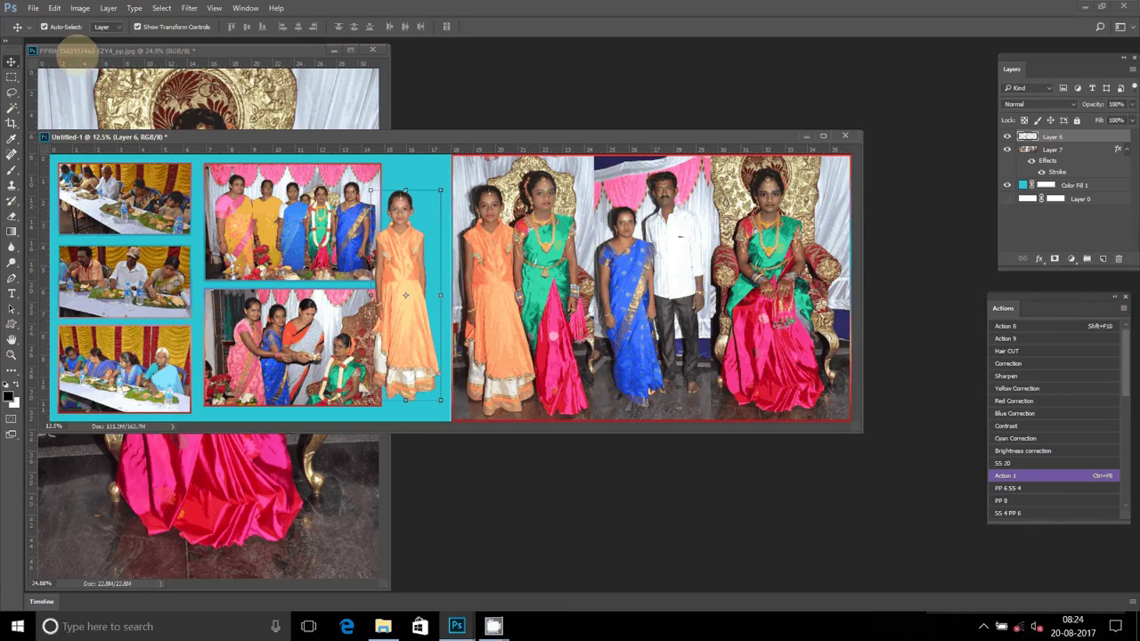
- Merge all visible layers into Layer 6 with Shift+Ctrl+E
left_click(108, 8)
key("Escape")
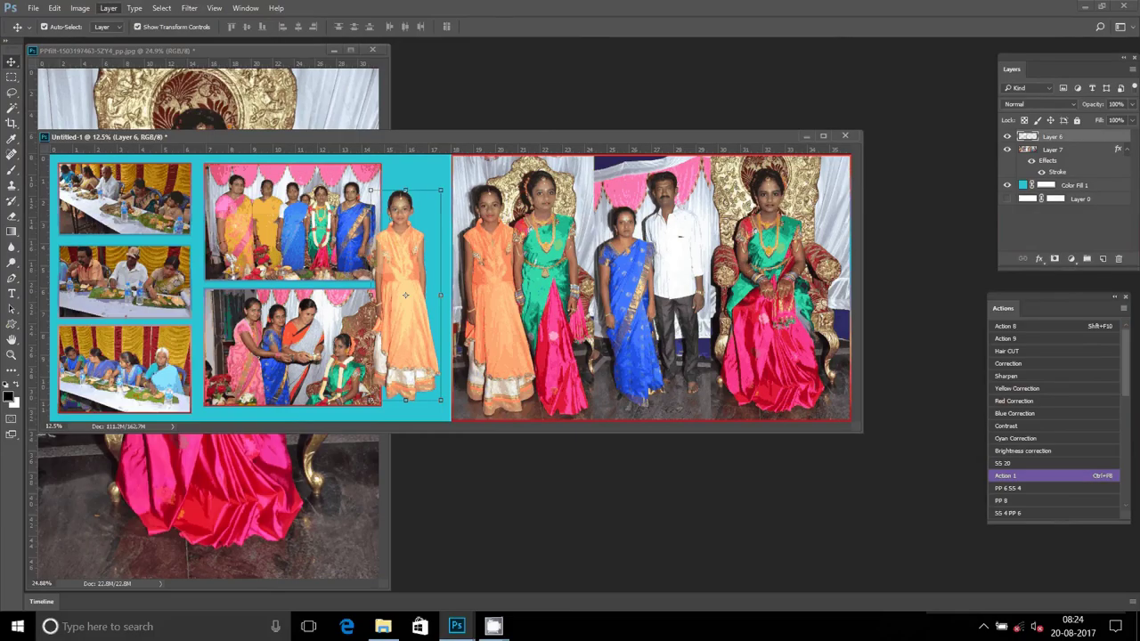
key("ctrl+shift+e")
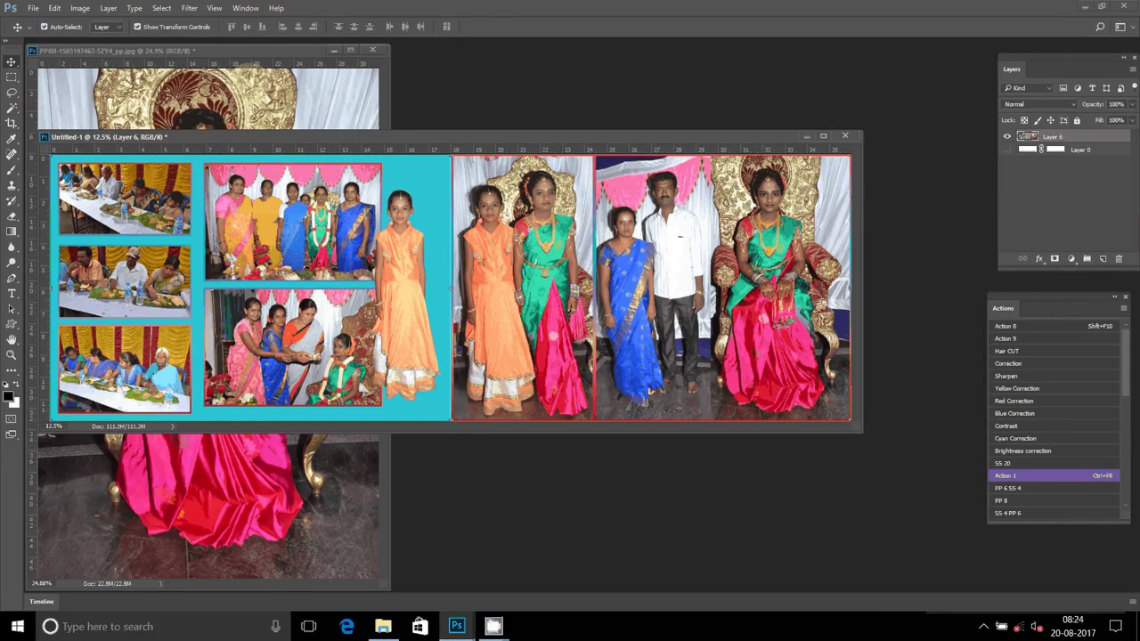
- Close the PPRR portrait photo without saving changes
left_click(372, 49)
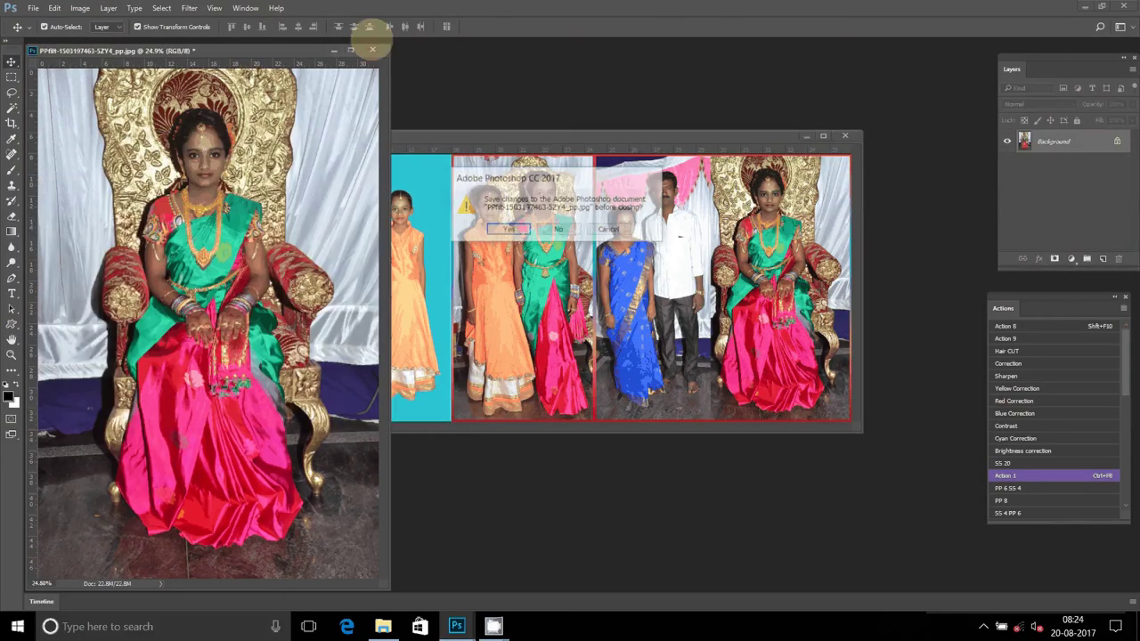
key("n")
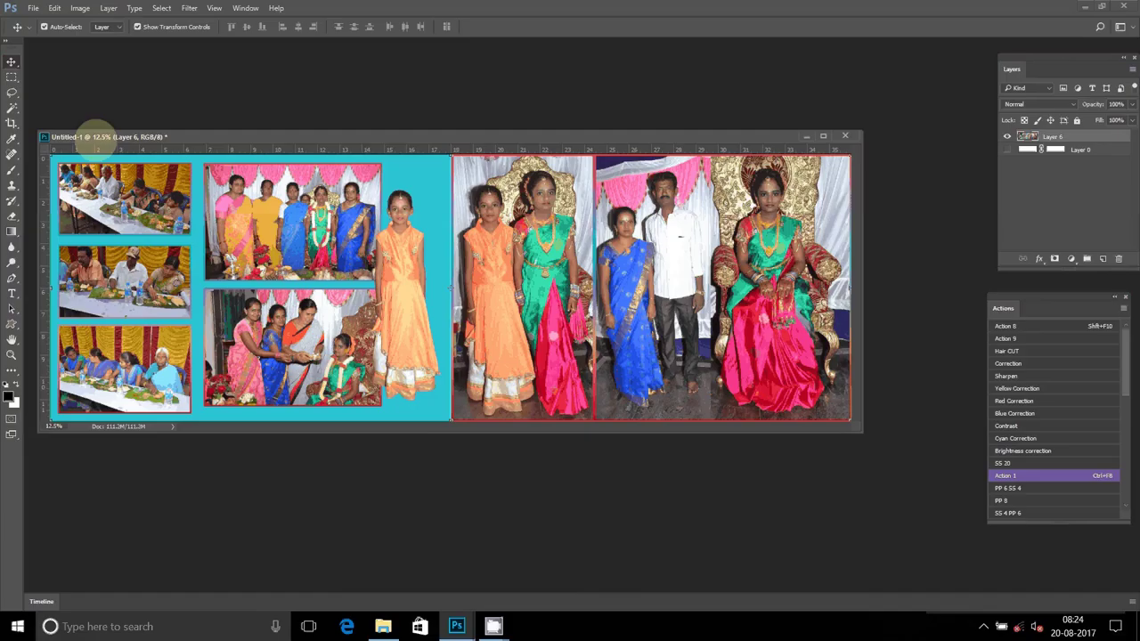
left_click(33, 8)
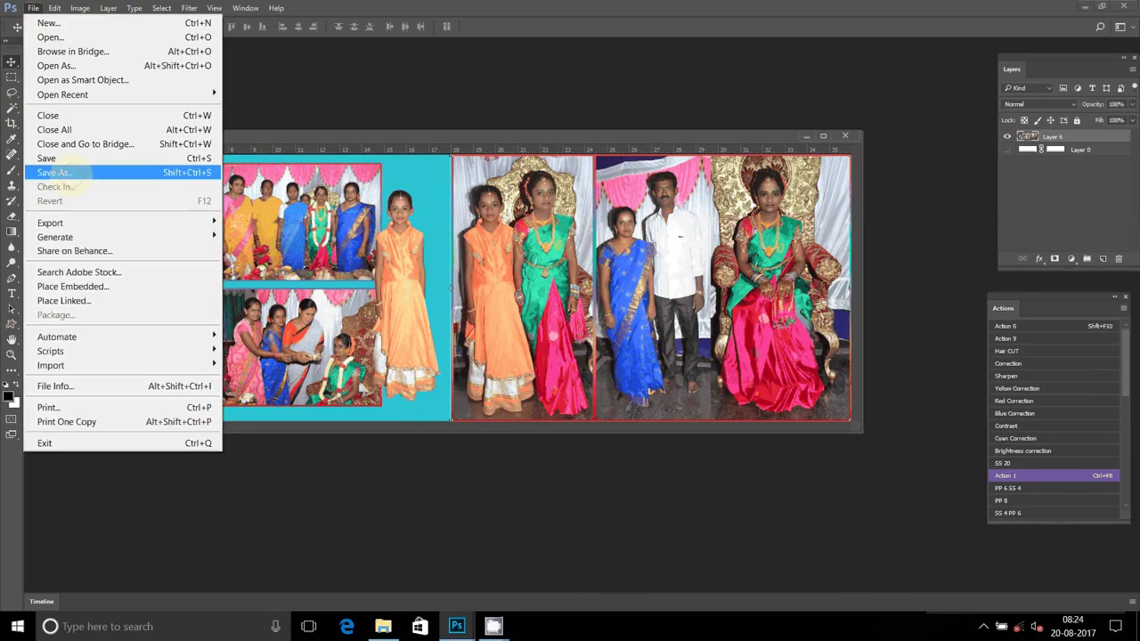
- Start Save As and target the A2 folder on DATA (D:)
left_click(73, 173)
mouse_move(62, 214)
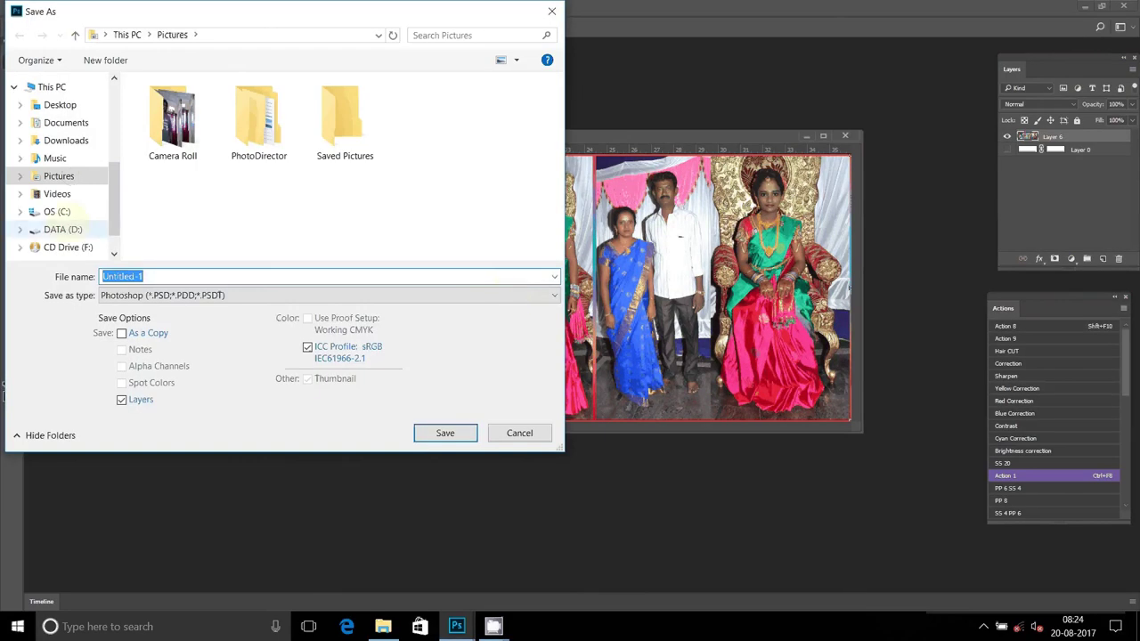
left_click(62, 229)
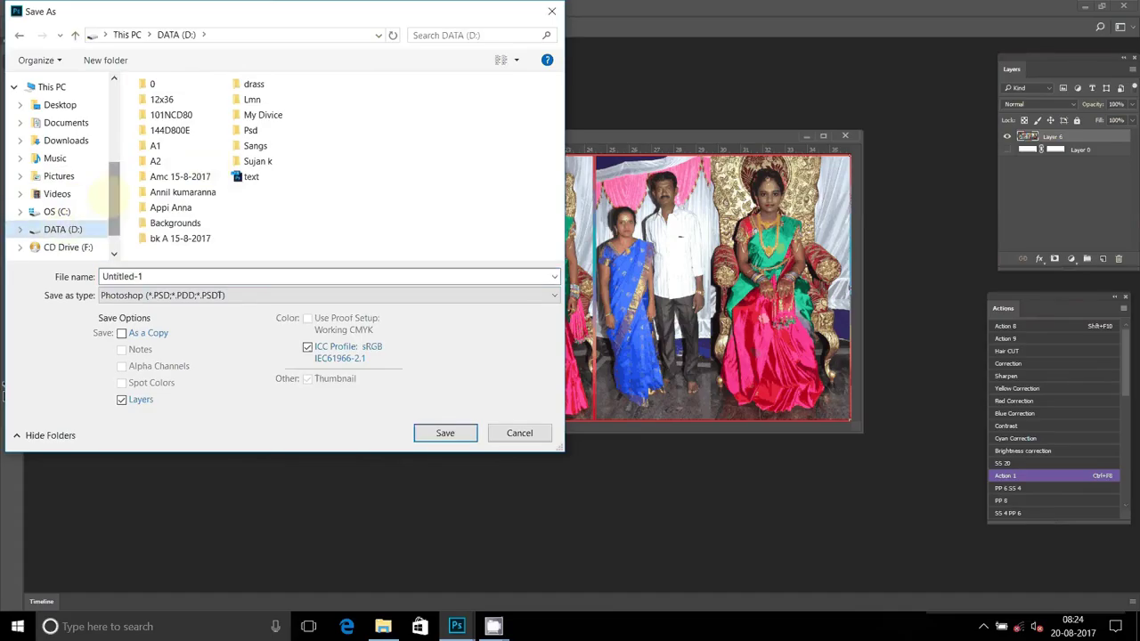
scroll(105, 189, "down", 1)
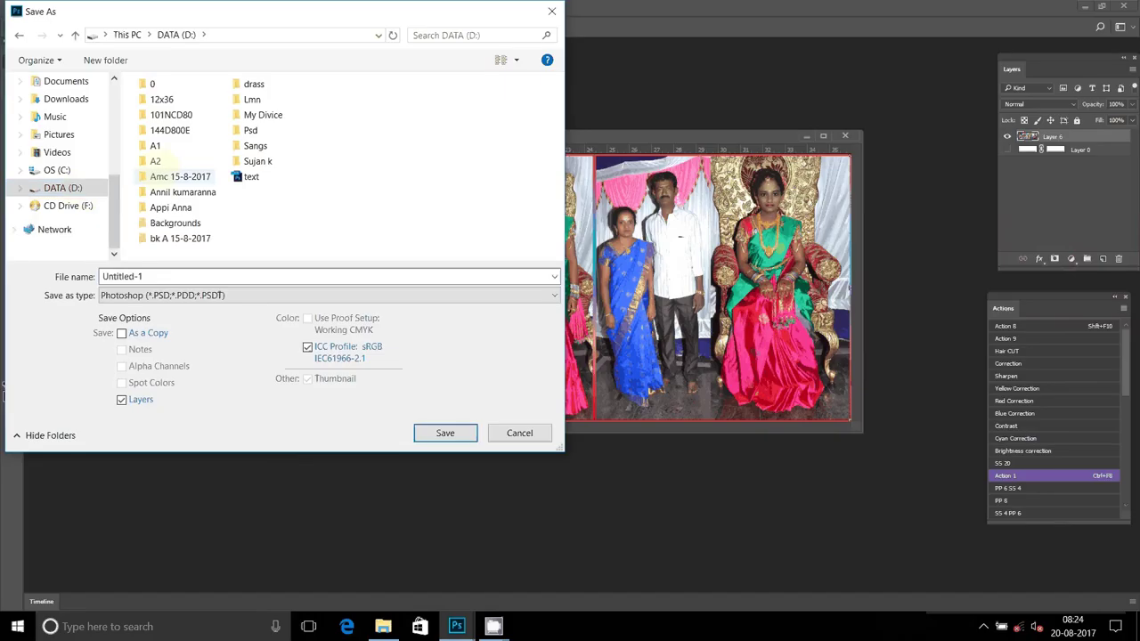
left_click(156, 161)
left_click(445, 433)
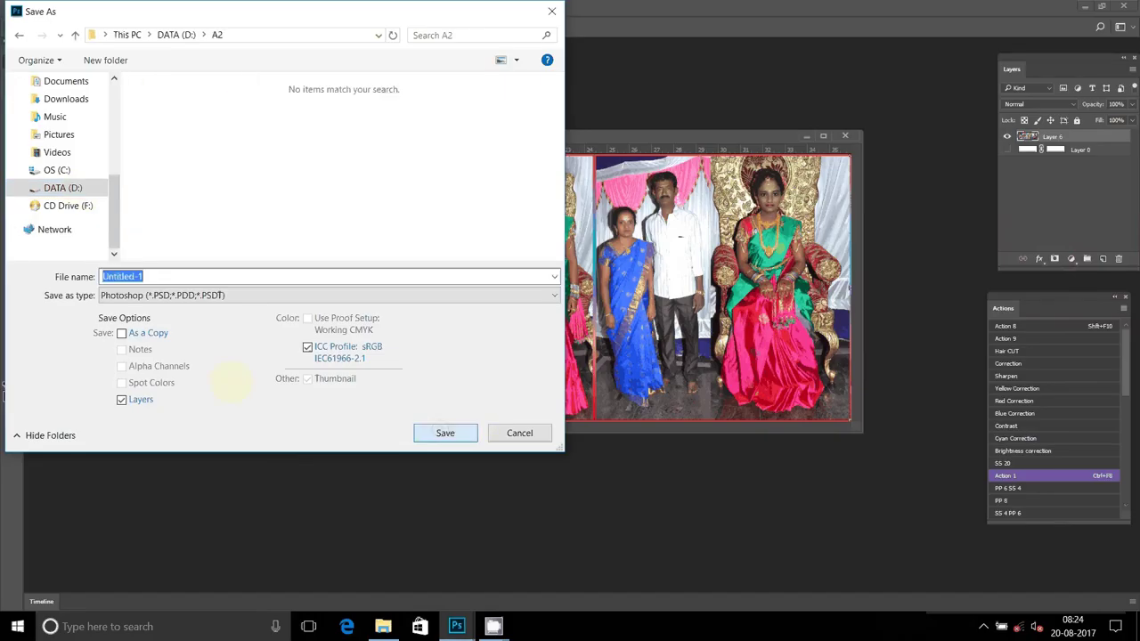
- Set the format to JPEG, name the file 22, and save
left_click(205, 295)
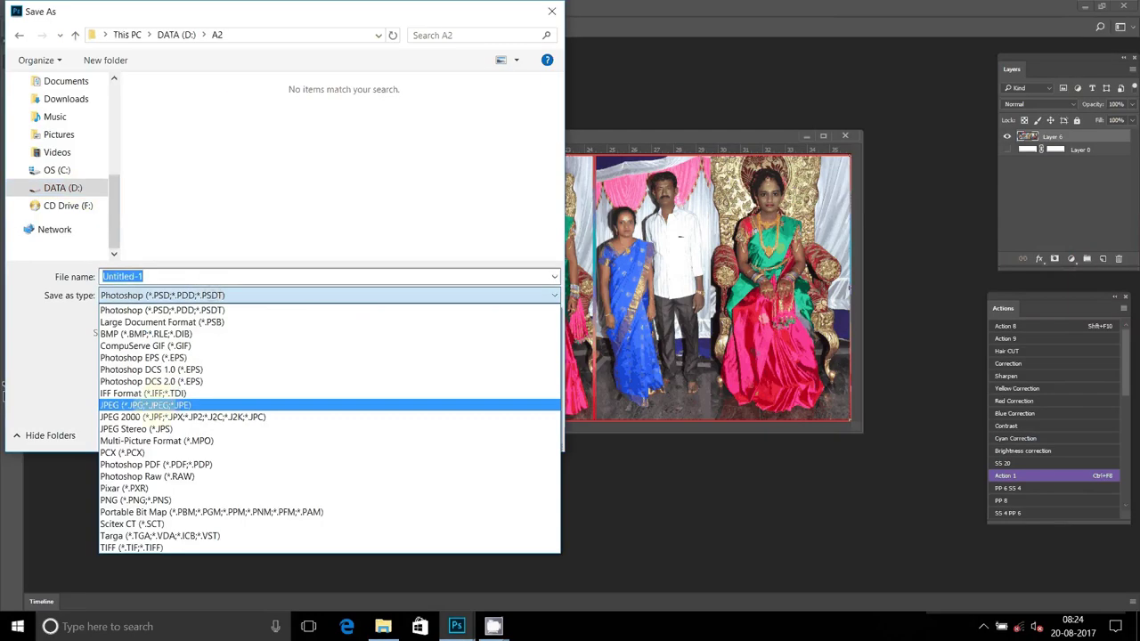
left_click(155, 405)
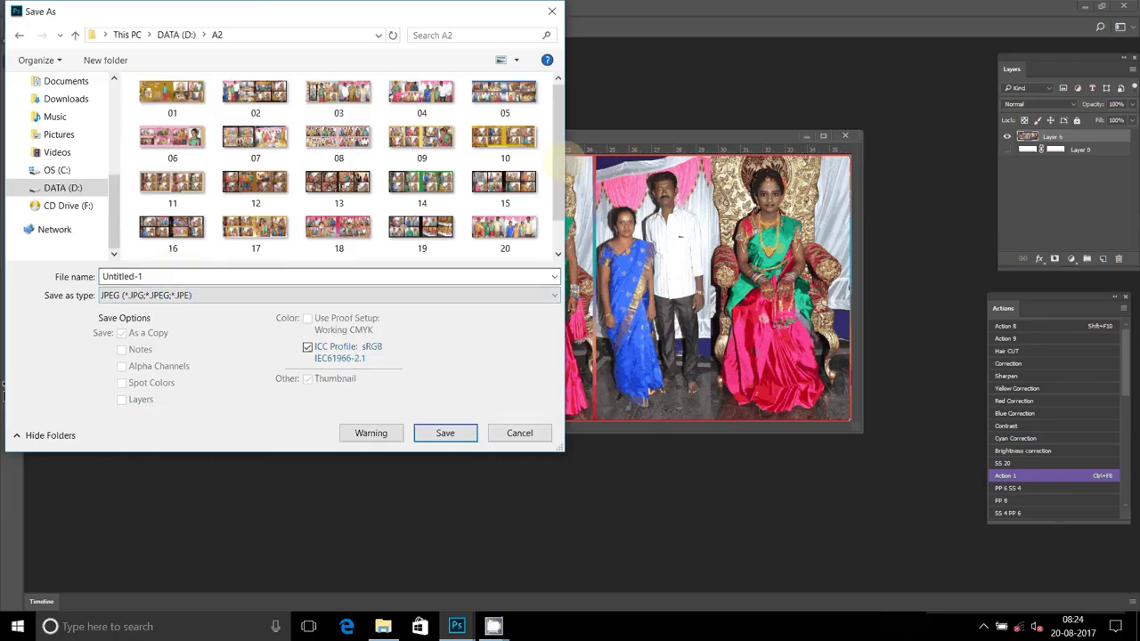
scroll(468, 170, "down", 1)
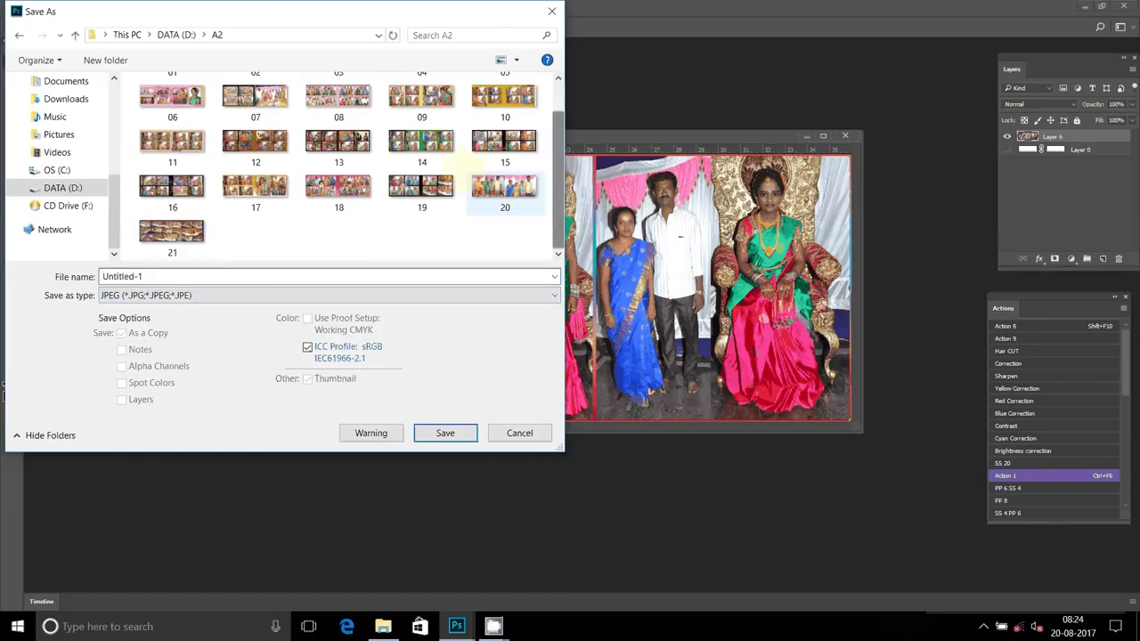
left_click(163, 278)
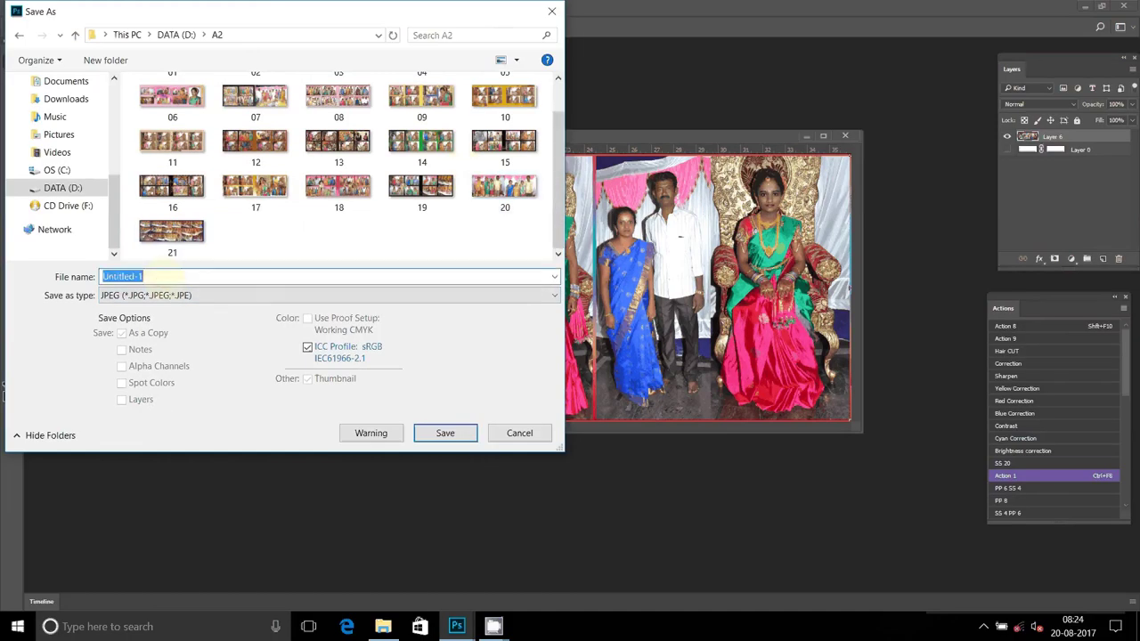
type("22")
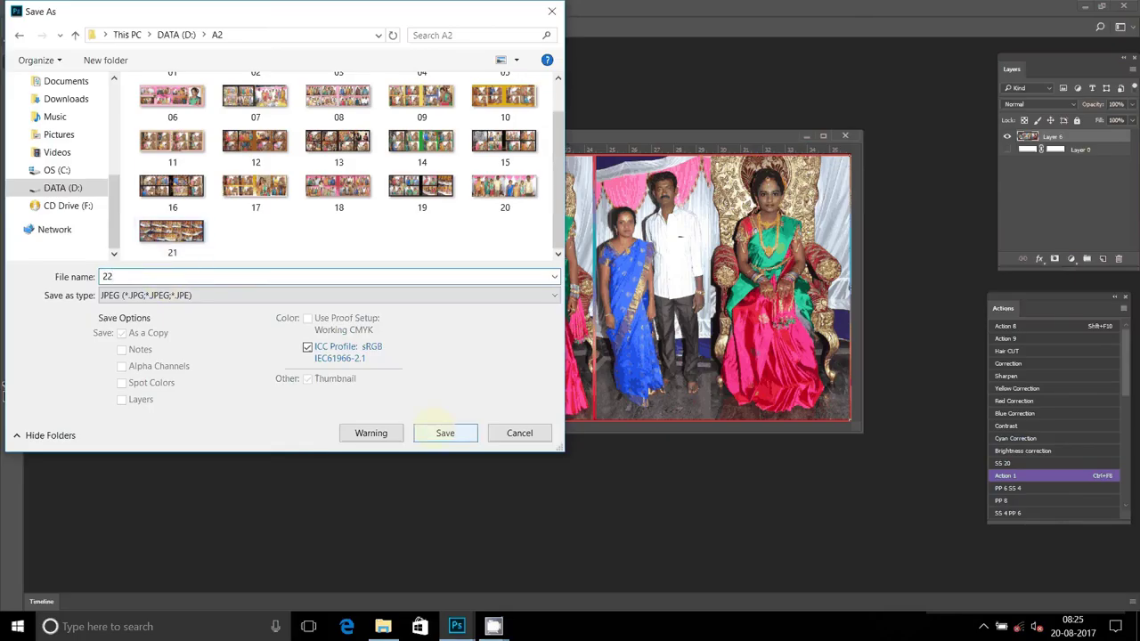
left_click(441, 432)
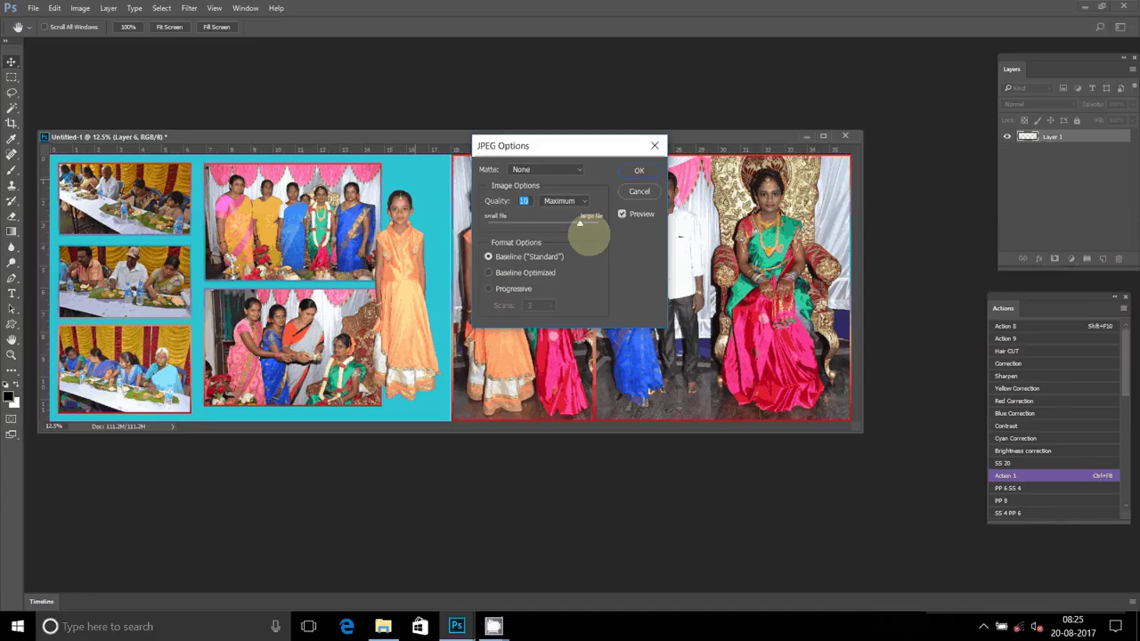
- Accept the JPEG options at Maximum quality, then cancel closing so the spread stays open
key("Return")
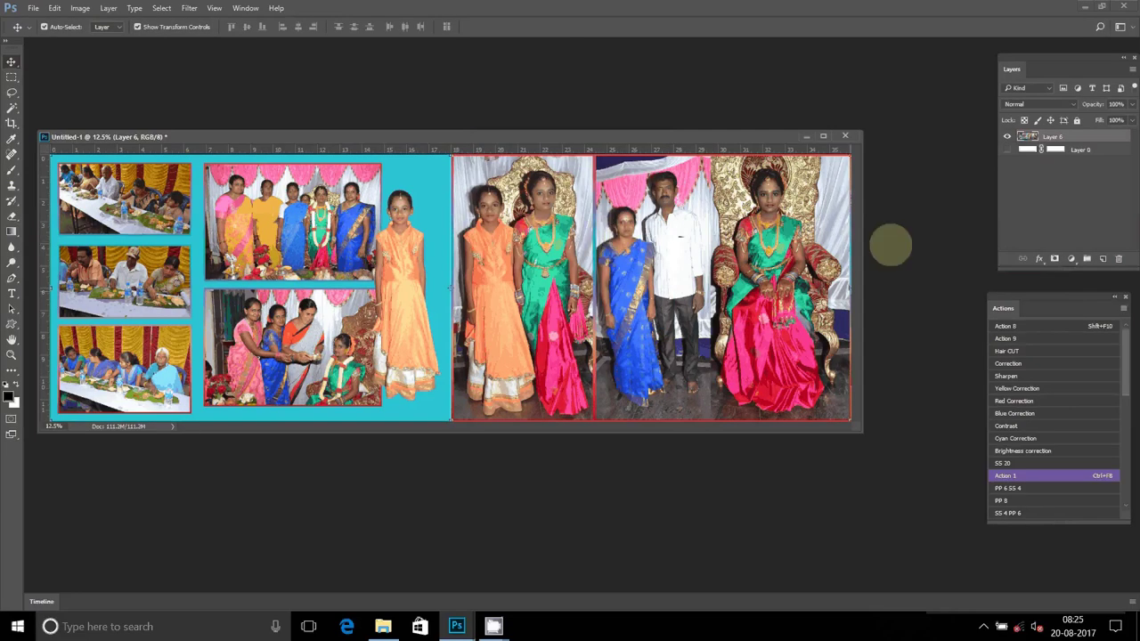
left_click(844, 136)
left_click(609, 230)
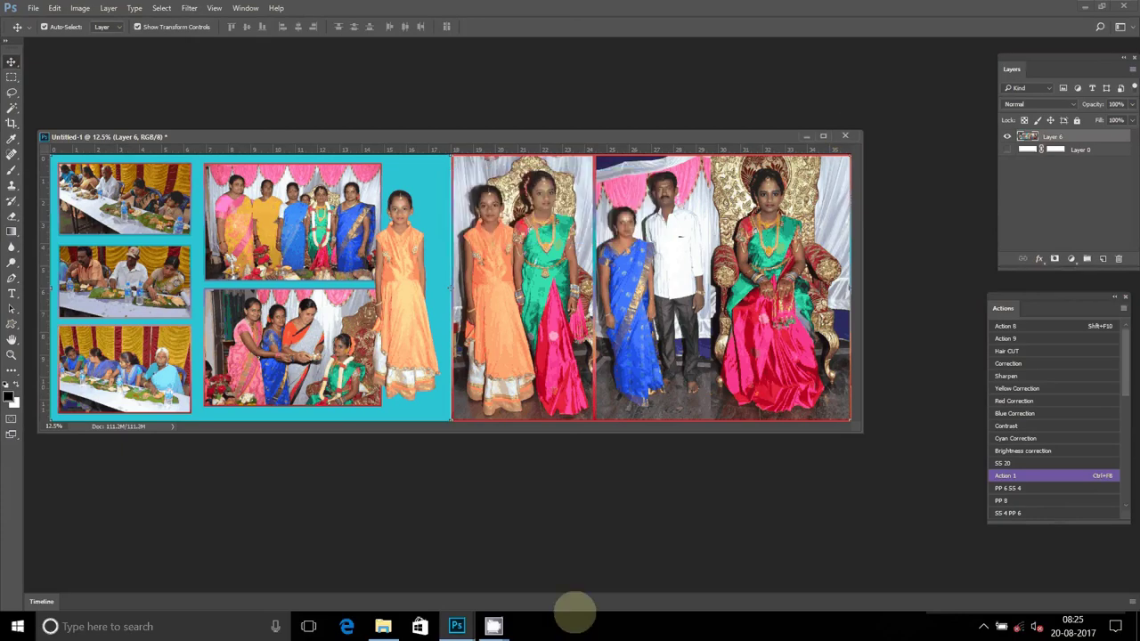